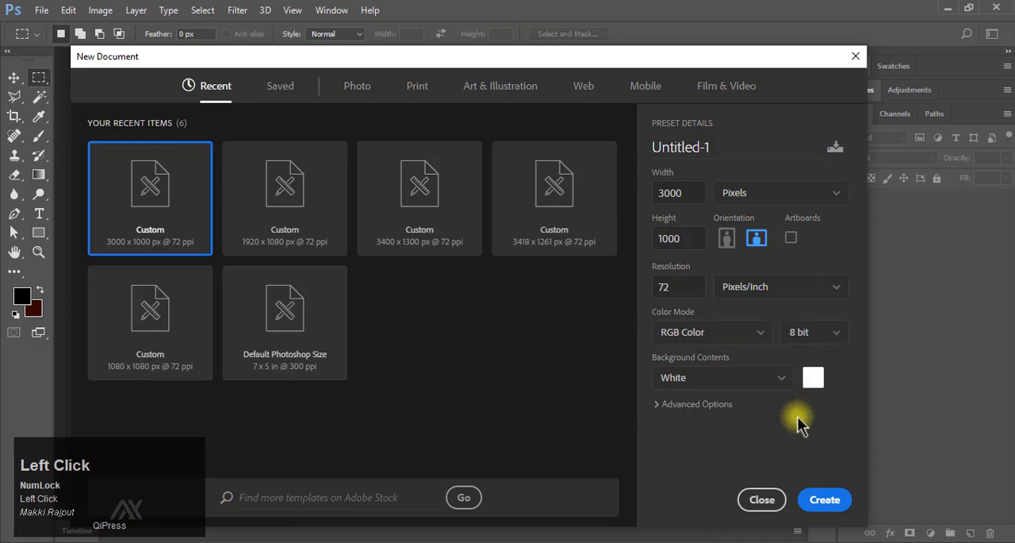
# Create a 3000 x 1000 px document at 72 ppi and add a solid colour fill layer in ffe5ca.
pyautogui.click(825, 500)
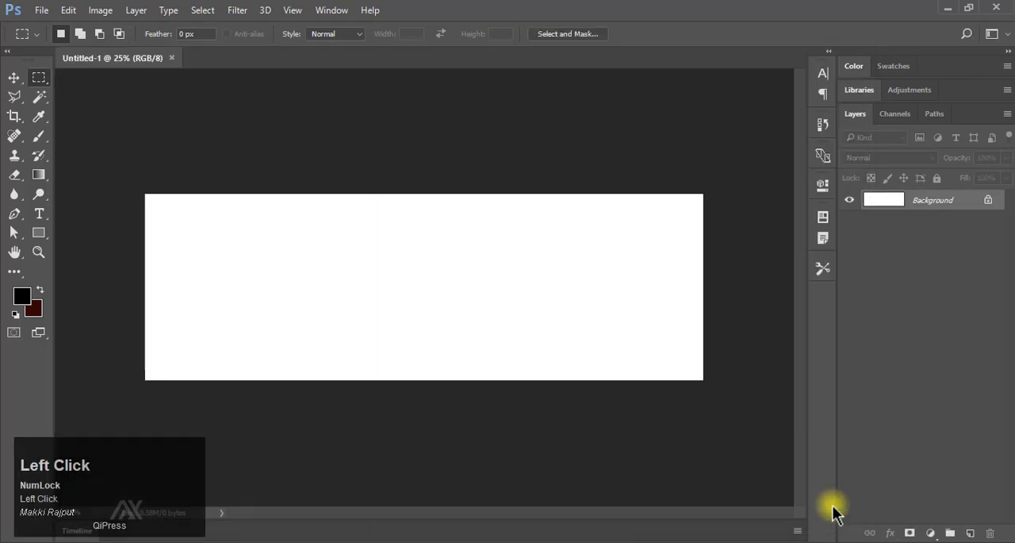
pyautogui.click(930, 533)
pyautogui.click(935, 214)
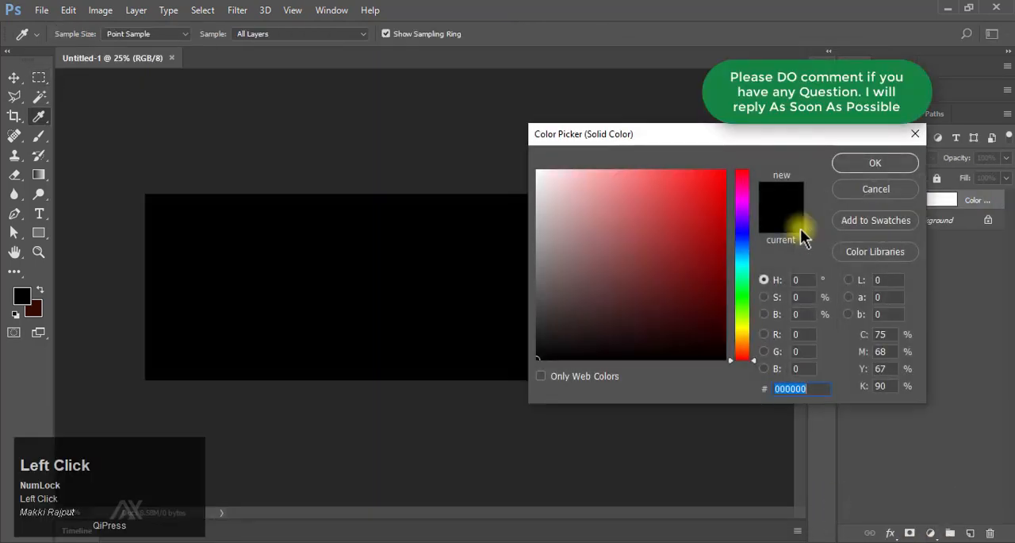
pyautogui.rightClick(817, 392)
pyautogui.click(863, 245)
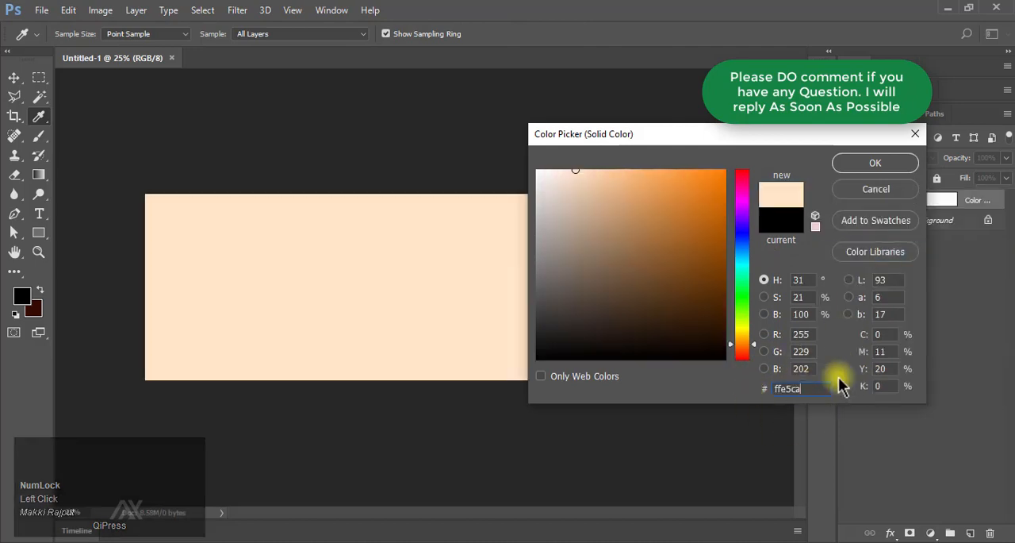
pyautogui.click(865, 164)
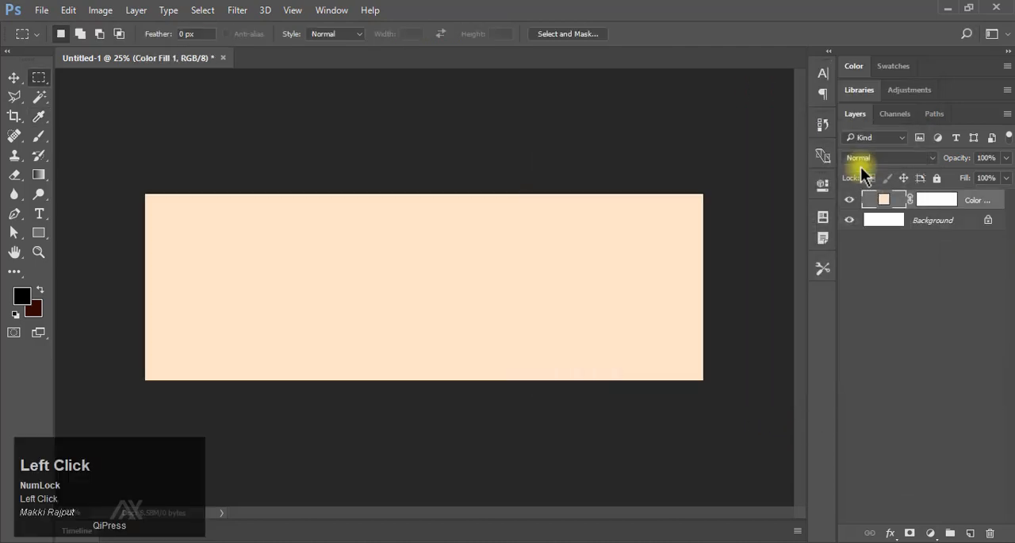
# Outline the left three quarters of the canvas with the Polygonal Lasso, giving it a slanted right edge, and add a new layer.
pyautogui.rightClick(16, 99)
pyautogui.click(119, 113)
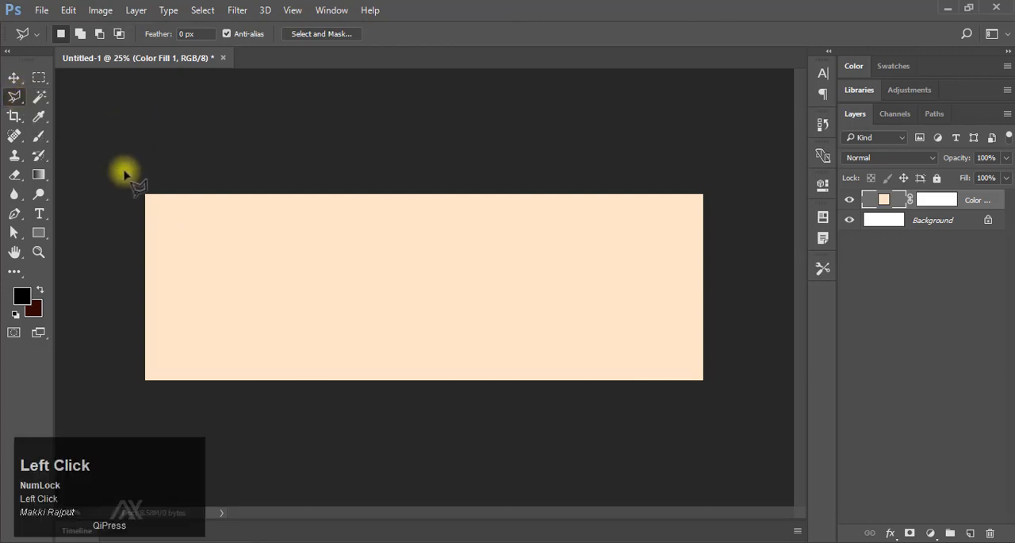
pyautogui.click(573, 171)
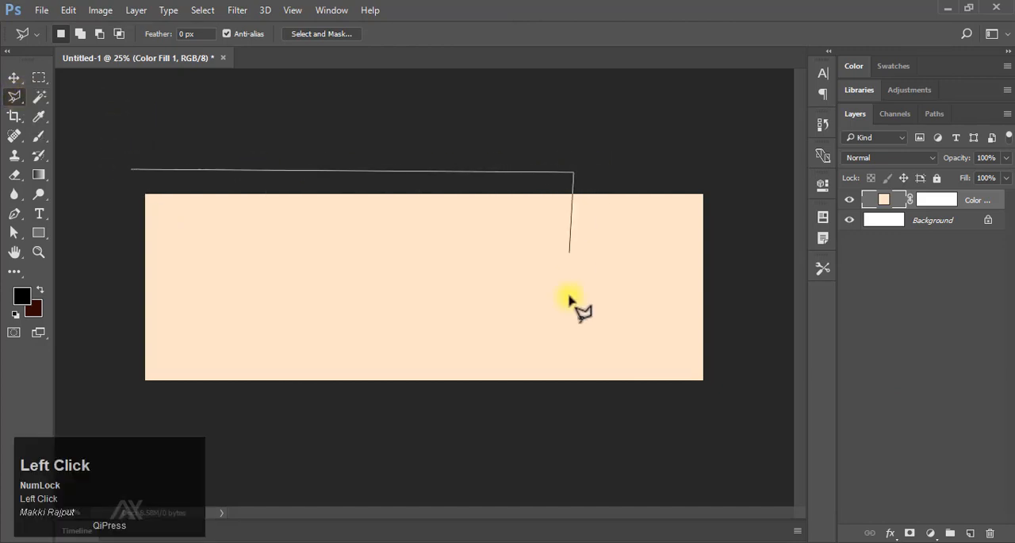
pyautogui.click(529, 389)
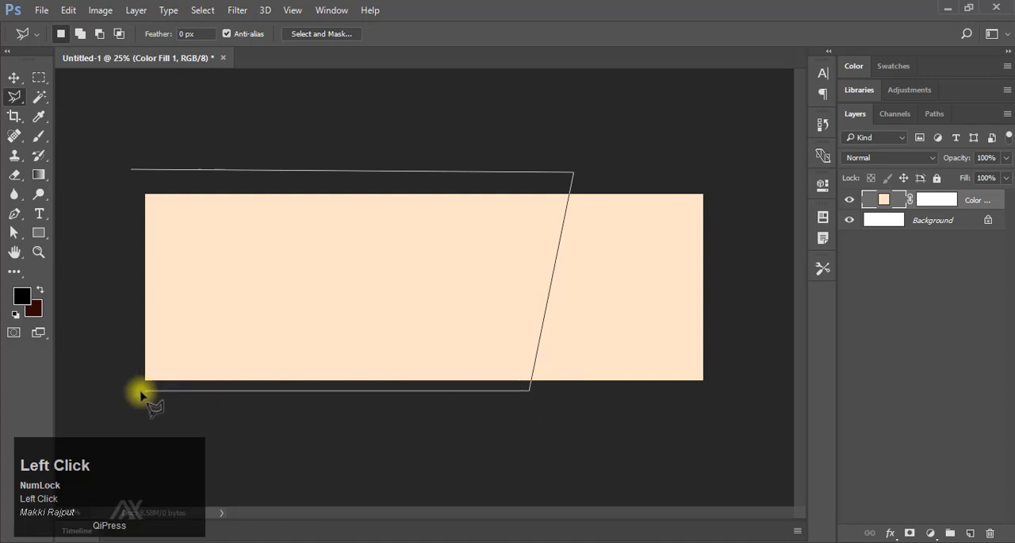
pyautogui.click(970, 532)
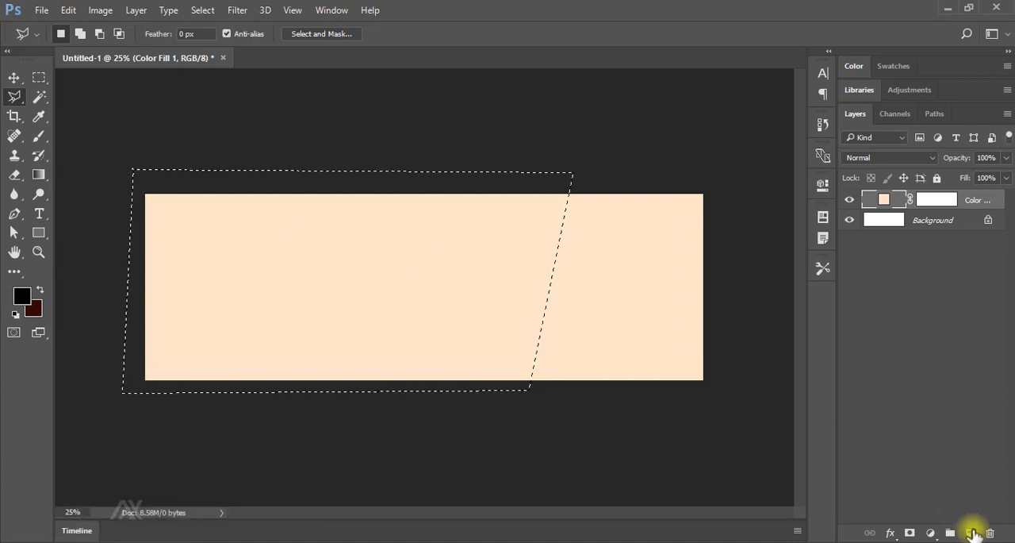
# Set the foreground colour to 3d251b.
pyautogui.click(14, 77)
pyautogui.click(21, 295)
pyautogui.rightClick(803, 388)
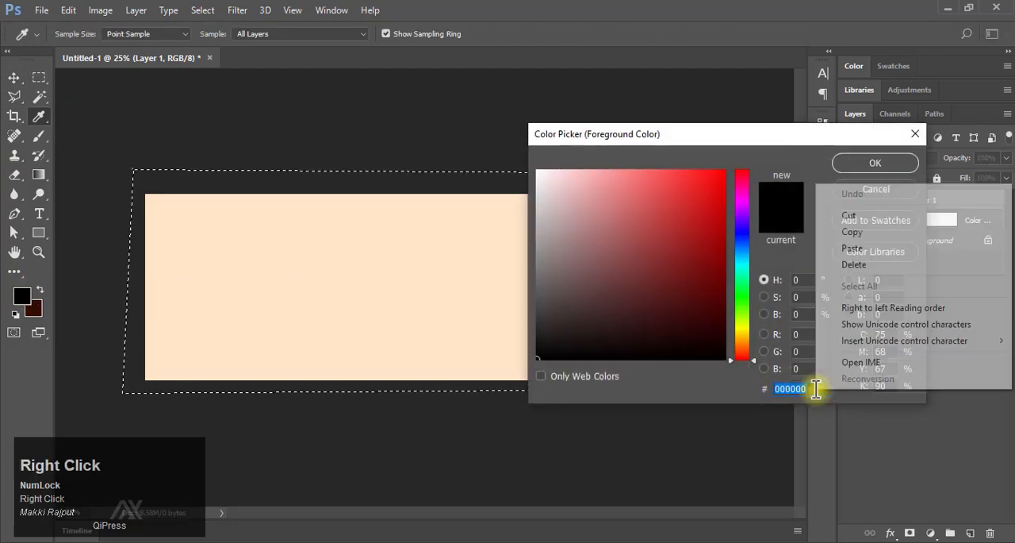
pyautogui.click(867, 246)
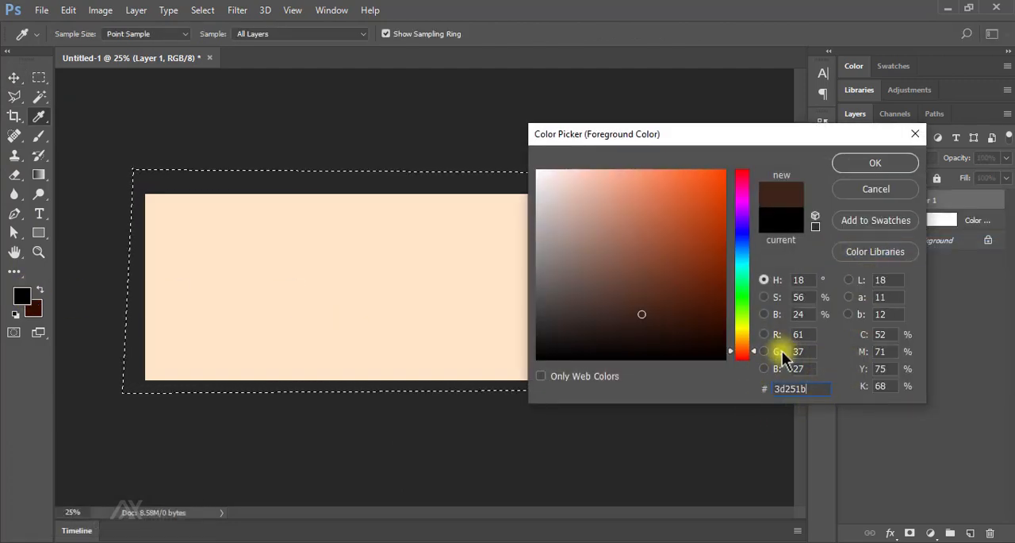
pyautogui.click(864, 162)
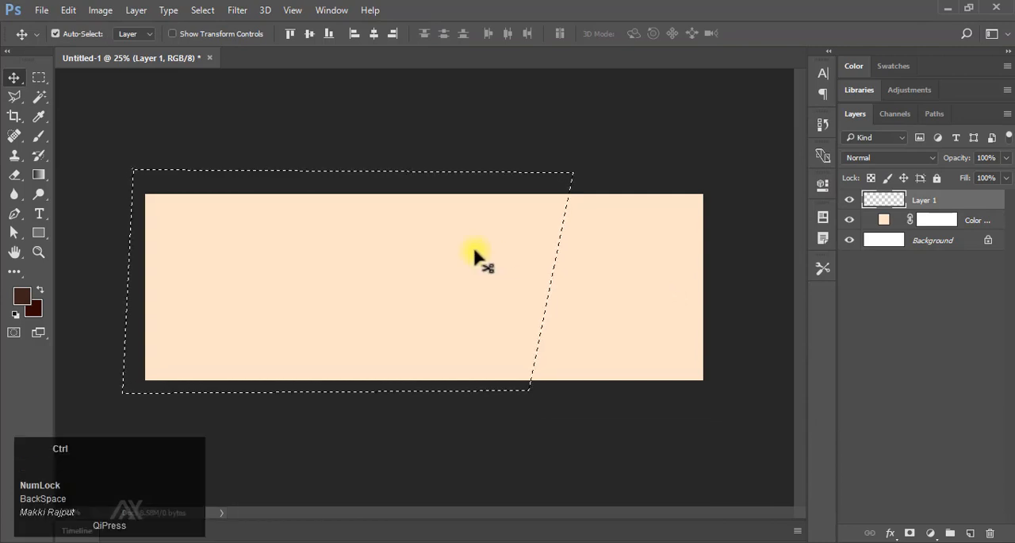
pyautogui.hotkey('ctrl', 'BackSpace')
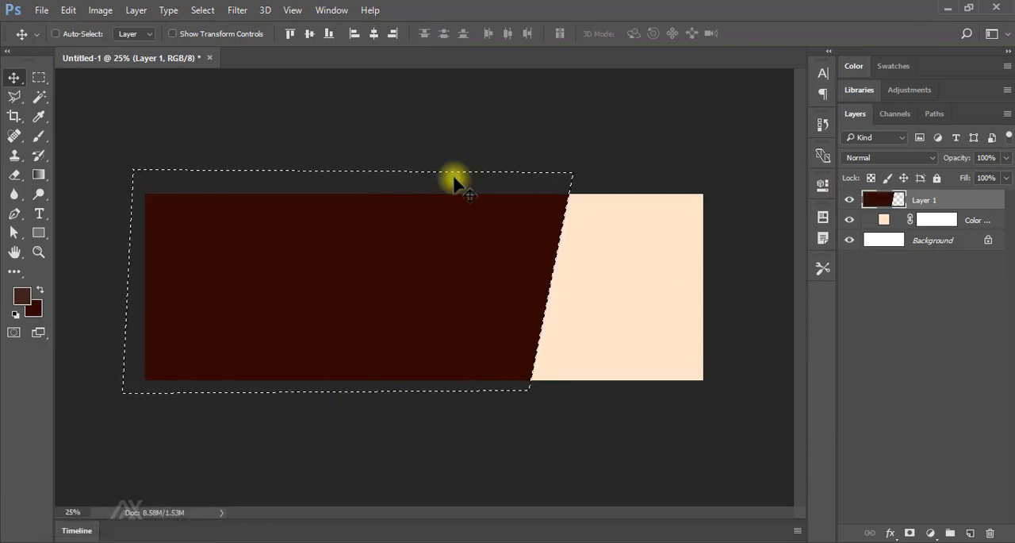
pyautogui.press('F9')
# Set up a hard round brush of 338 px with 100% flow and a higher opacity for painting the selection.
pyautogui.rightClick(38, 135)
pyautogui.click(86, 136)
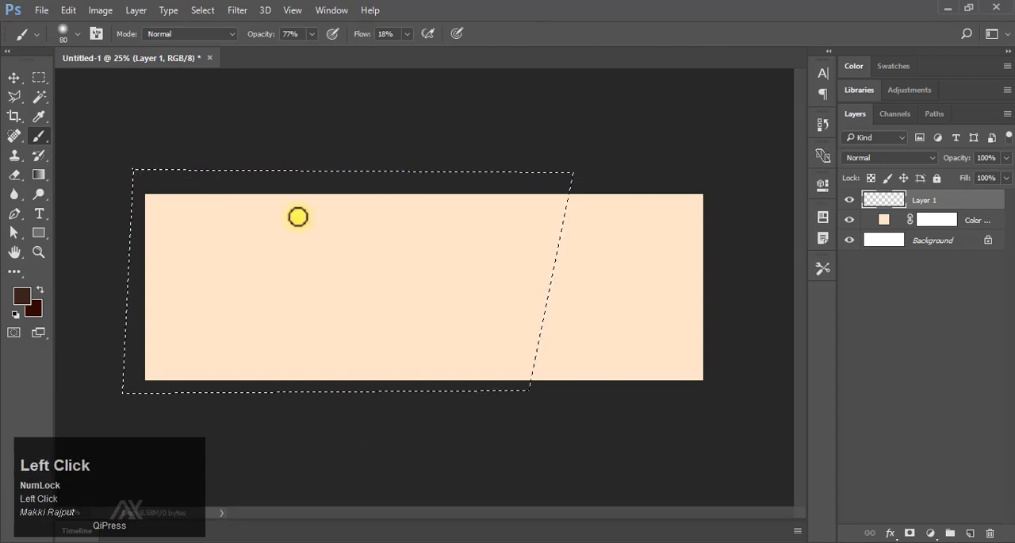
pyautogui.rightClick(492, 258)
pyautogui.click(626, 22)
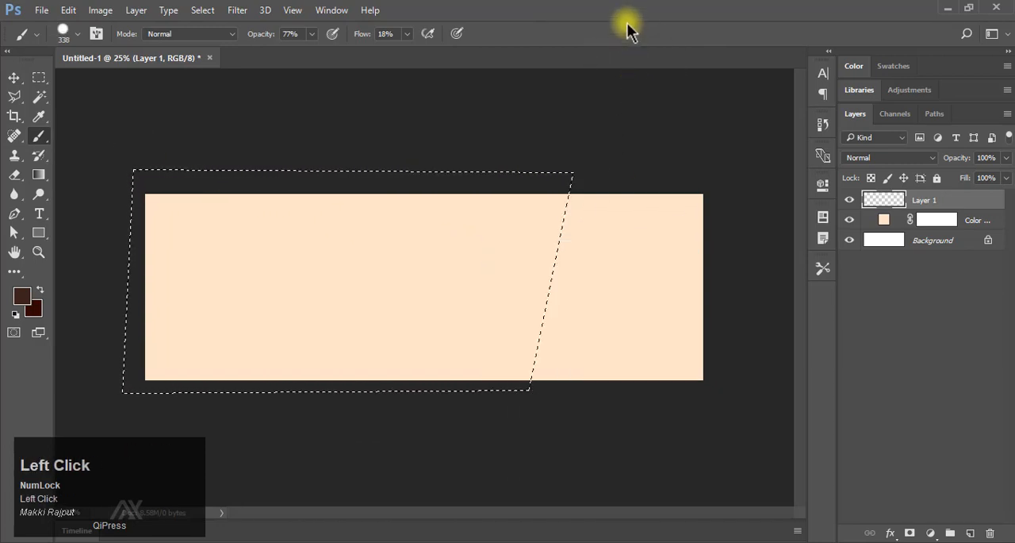
pyautogui.moveTo(569, 226)
pyautogui.mouseDown()
pyautogui.moveTo(553, 267)
pyautogui.moveTo(561, 206)
pyautogui.moveTo(550, 204)
pyautogui.moveTo(550, 276)
pyautogui.mouseUp()
pyautogui.moveTo(361, 40); pyautogui.dragTo(426, 39)
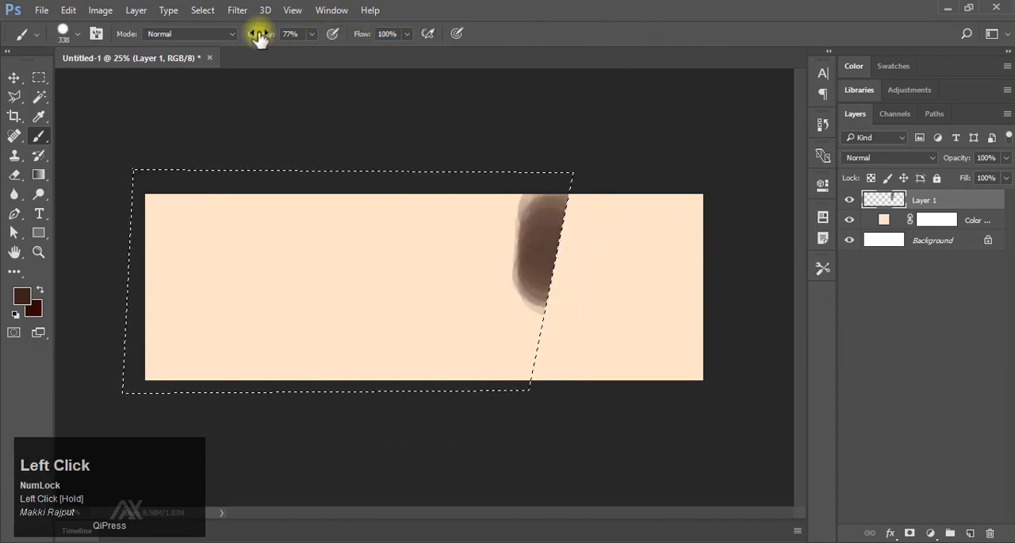
pyautogui.moveTo(260, 34); pyautogui.dragTo(380, 43)
# Paint the whole slanted selection dark brown on the new layer and deselect it.
pyautogui.moveTo(557, 229)
pyautogui.mouseDown()
pyautogui.moveTo(498, 408)
pyautogui.moveTo(551, 184)
pyautogui.moveTo(495, 351)
pyautogui.moveTo(162, 362)
pyautogui.moveTo(533, 302)
pyautogui.moveTo(203, 309)
pyautogui.moveTo(207, 287)
pyautogui.moveTo(520, 244)
pyautogui.moveTo(397, 234)
pyautogui.moveTo(122, 241)
pyautogui.moveTo(314, 207)
pyautogui.moveTo(456, 200)
pyautogui.moveTo(385, 207)
pyautogui.moveTo(322, 192)
pyautogui.mouseUp()
pyautogui.click(13, 77)
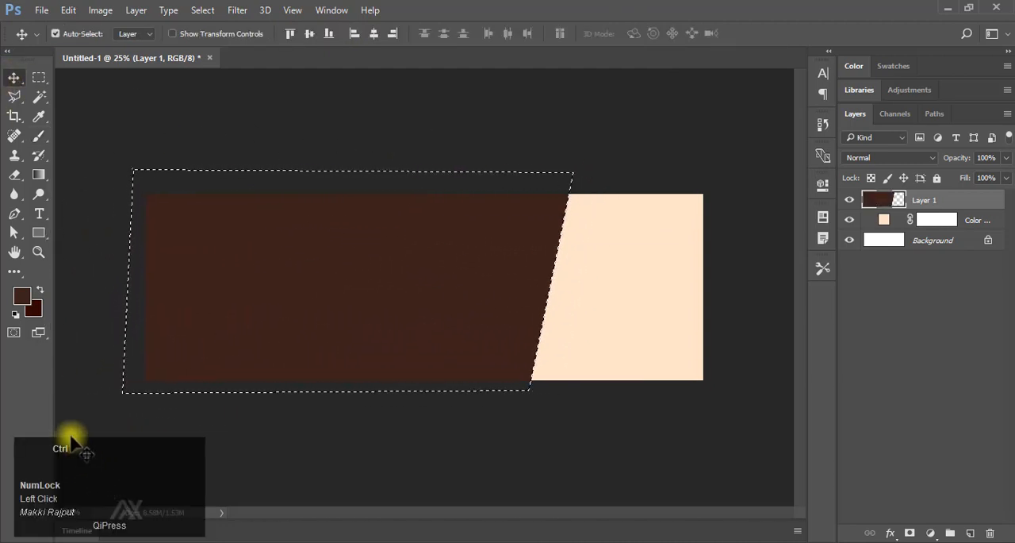
pyautogui.hotkey('ctrl', 'd')
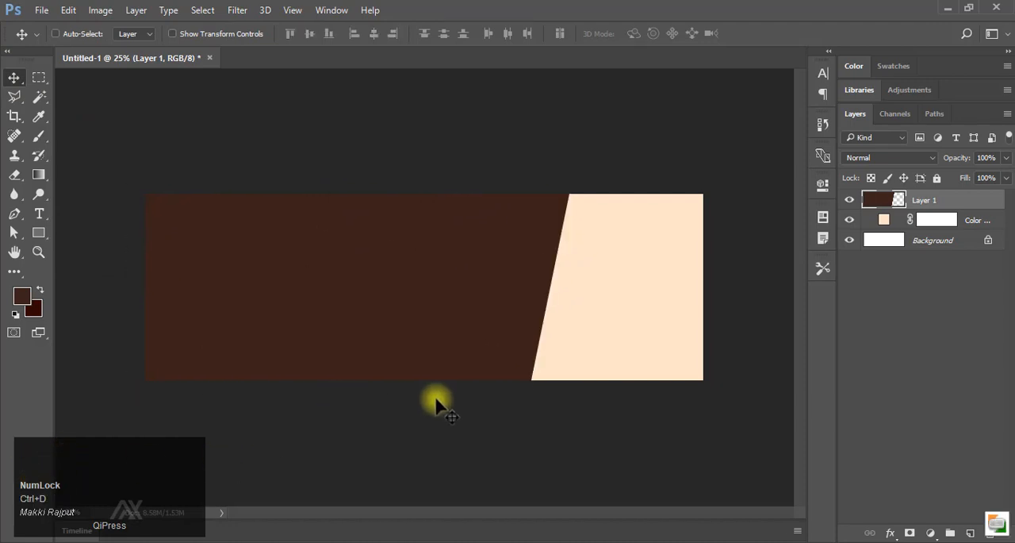
# Add the text "choco" near the upper left of the dark brown area and colour it white.
pyautogui.rightClick(39, 213)
pyautogui.doubleClick(105, 213)
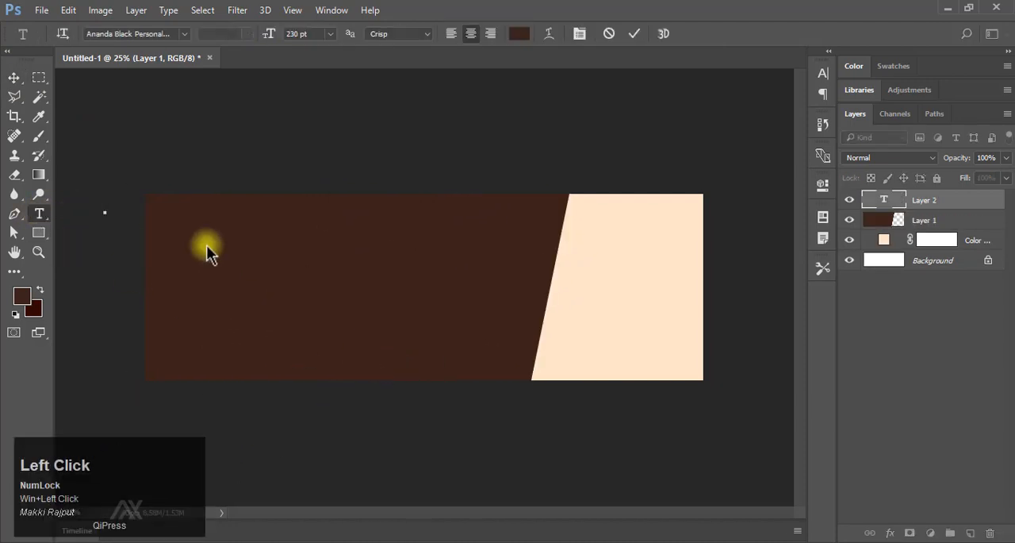
pyautogui.click(609, 34)
pyautogui.click(217, 259)
pyautogui.write('CHOCO')
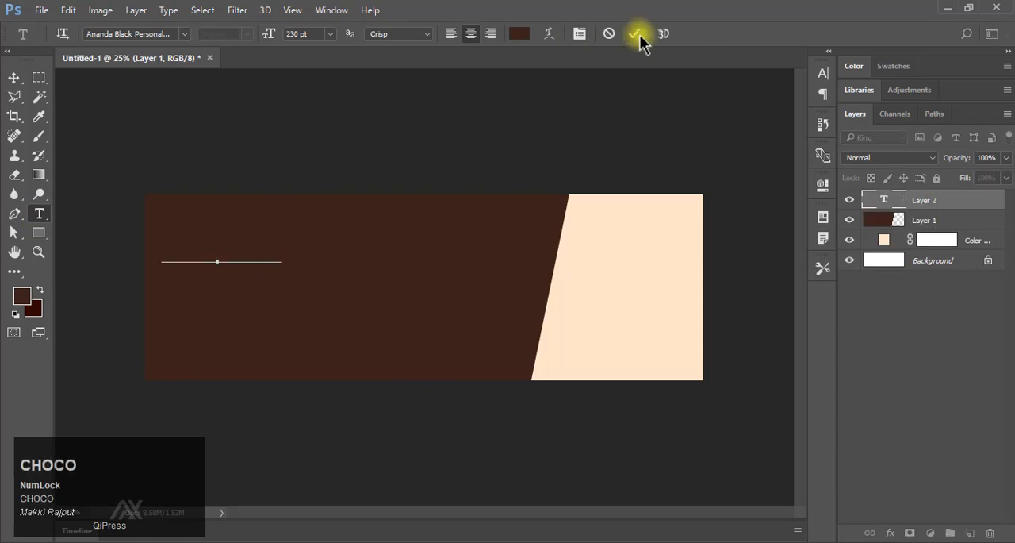
pyautogui.click(634, 34)
pyautogui.click(520, 33)
pyautogui.moveTo(545, 194); pyautogui.dragTo(538, 170)
pyautogui.click(875, 163)
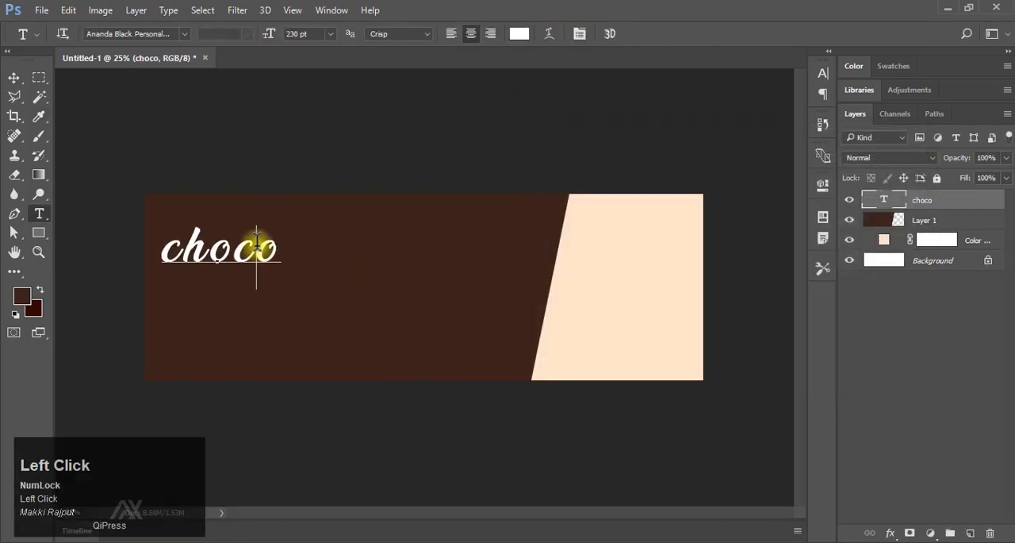
# Change the text to "Choco Cookies" and left-align it.
pyautogui.click(256, 245)
pyautogui.press('Right')
pyautogui.write('Cookies')
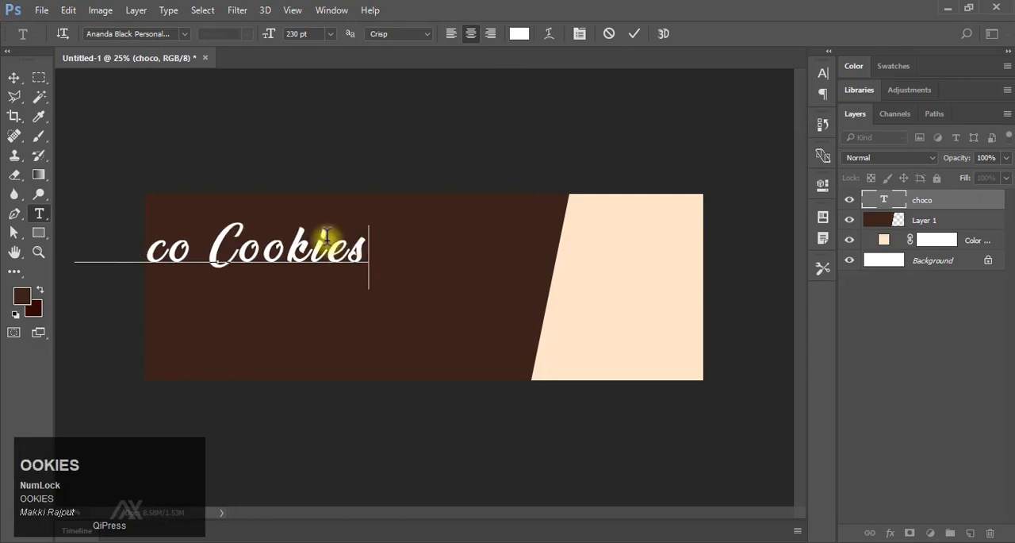
pyautogui.click(450, 33)
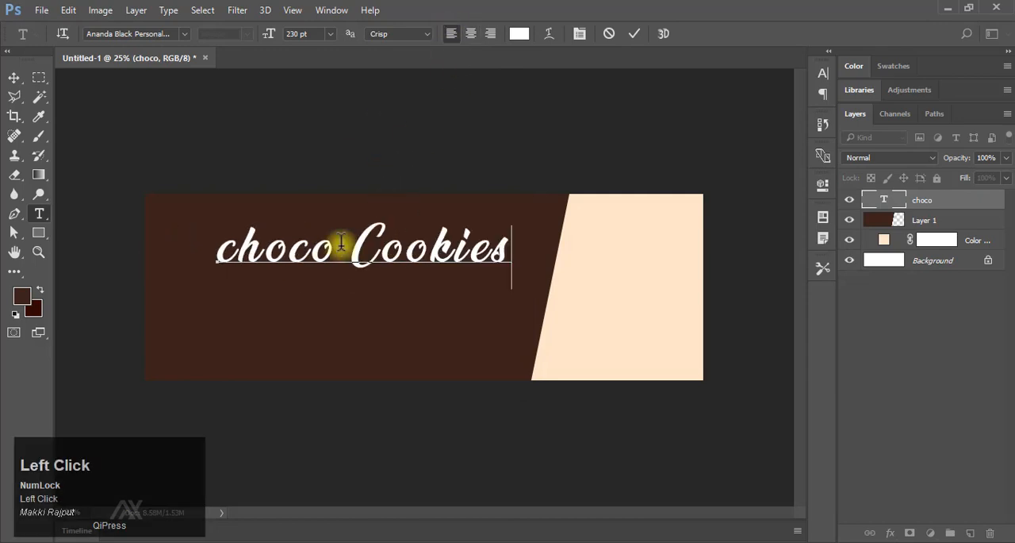
pyautogui.write('C')
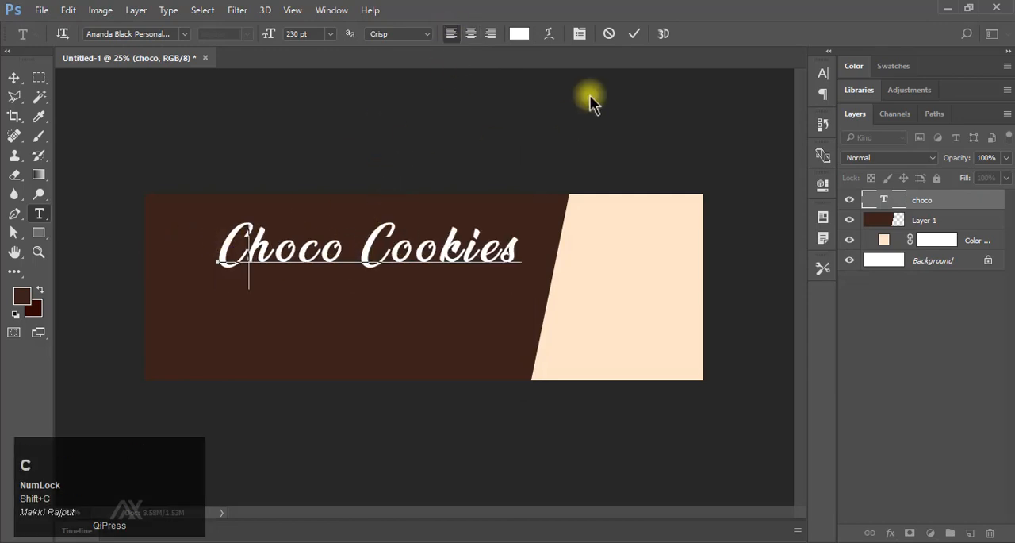
pyautogui.click(634, 33)
# Move the "Choco Cookies" title about 2.8 in to the left and apply the Ananda Black Personal Use font.
pyautogui.click(13, 78)
pyautogui.moveTo(389, 252); pyautogui.dragTo(353, 251)
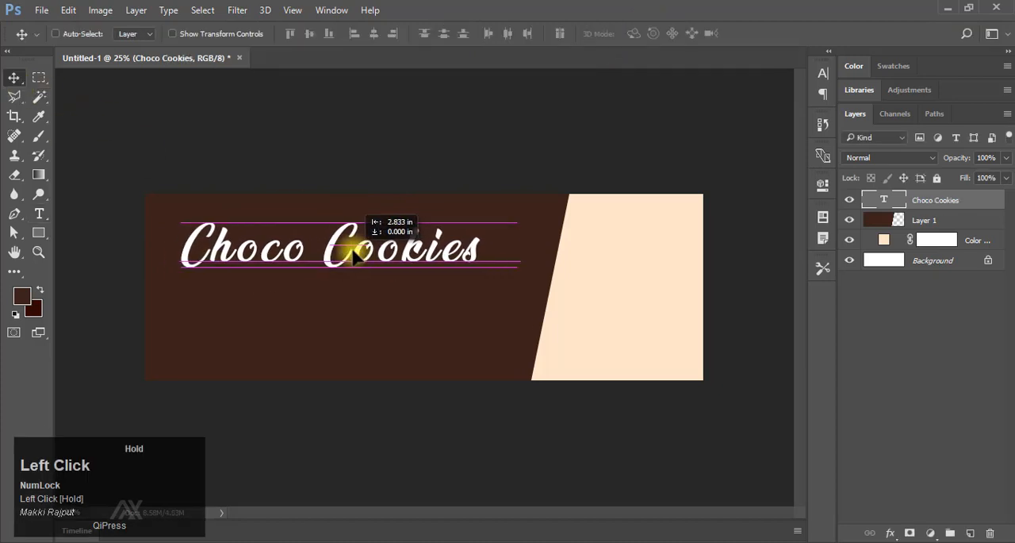
pyautogui.click(822, 74)
pyautogui.click(736, 92)
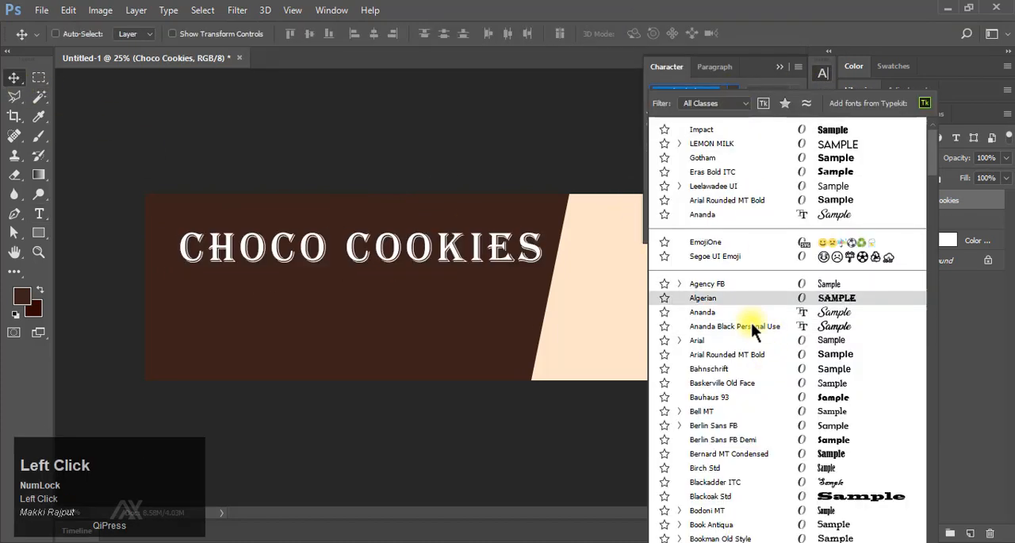
pyautogui.click(723, 327)
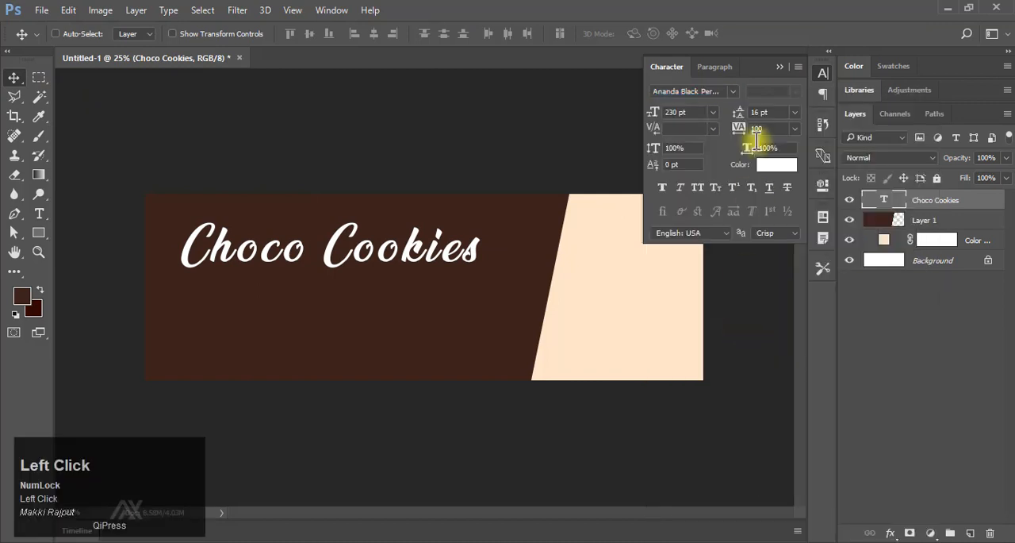
pyautogui.click(676, 114)
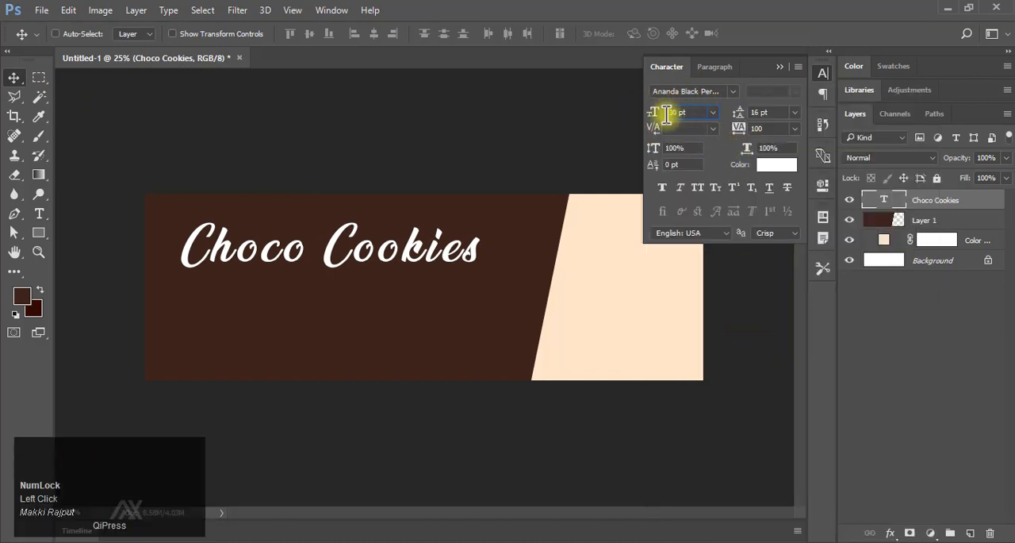
# Set the title's text colour to d1b279.
pyautogui.click(773, 163)
pyautogui.rightClick(821, 386)
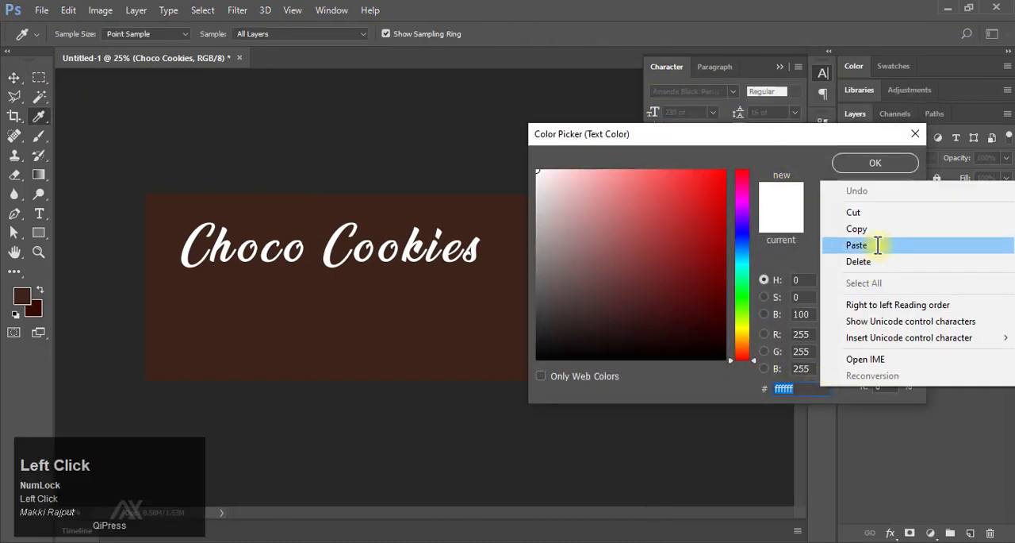
pyautogui.click(879, 245)
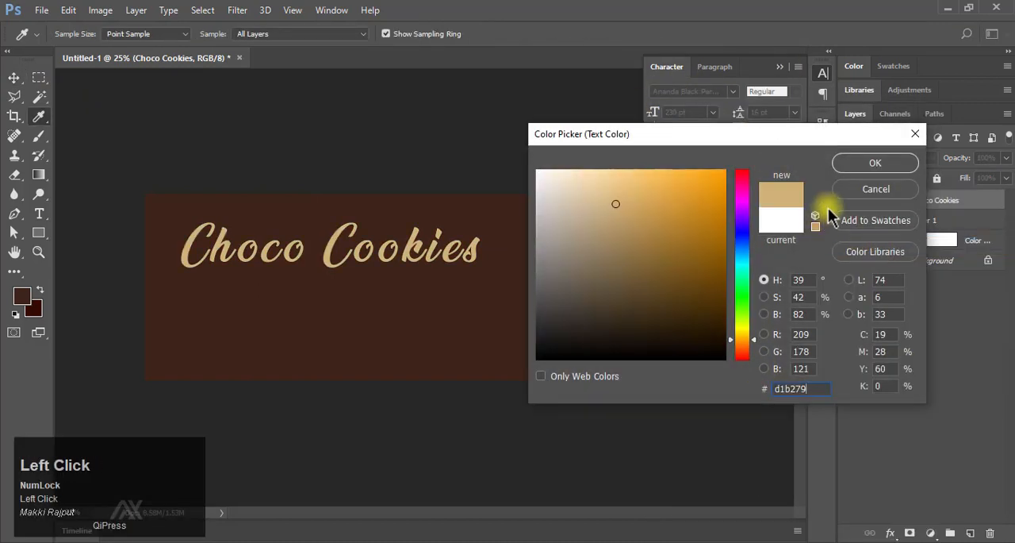
pyautogui.click(876, 169)
# Add a black drop shadow to the title with 75% opacity, 5 px distance and 14 px size.
pyautogui.click(890, 531)
pyautogui.click(920, 515)
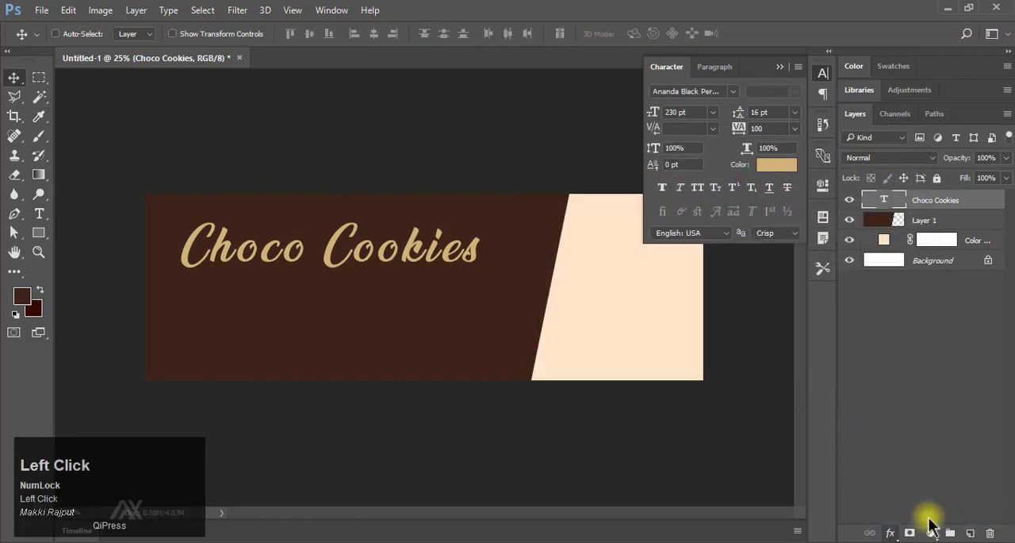
pyautogui.moveTo(379, 75); pyautogui.dragTo(612, 74)
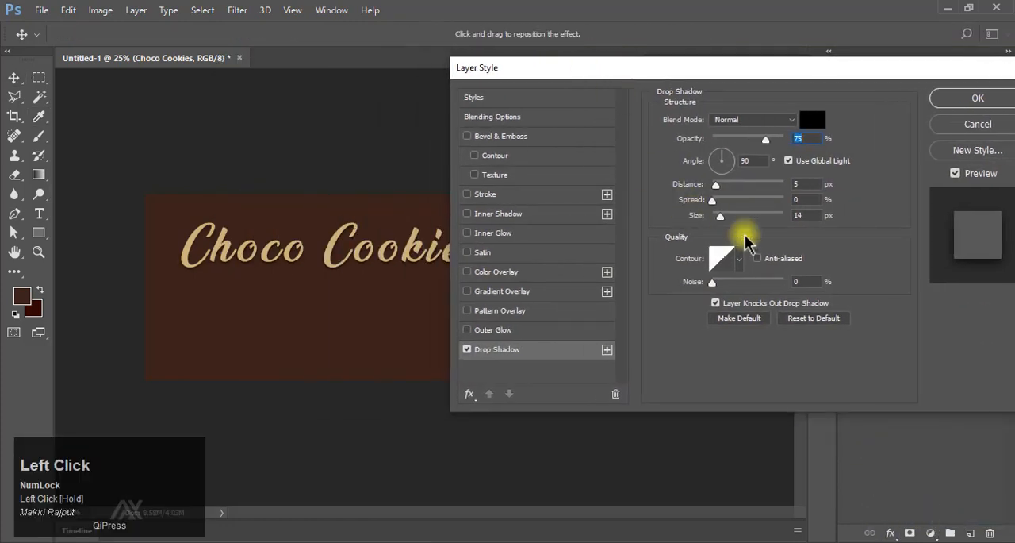
pyautogui.click(809, 213)
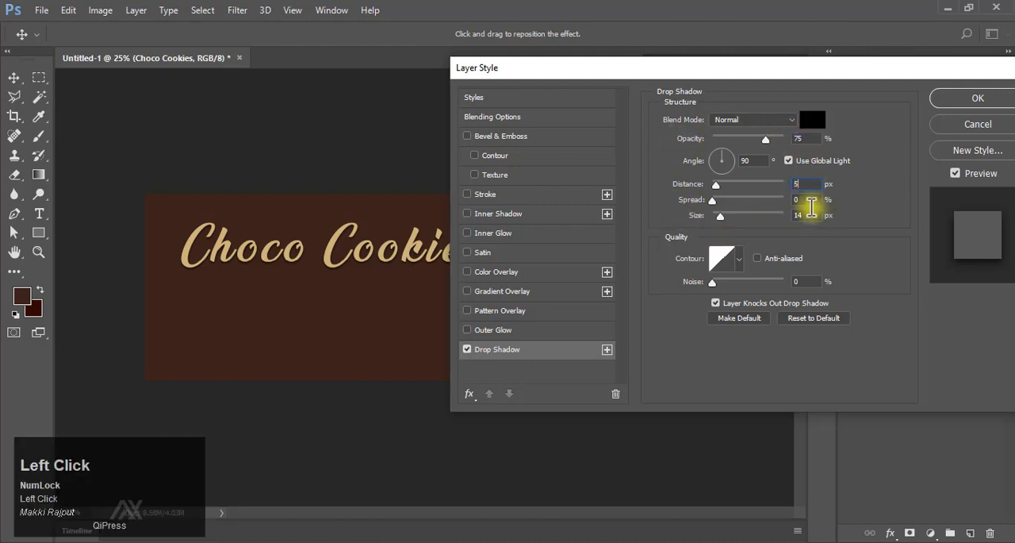
pyautogui.click(813, 119)
pyautogui.click(876, 189)
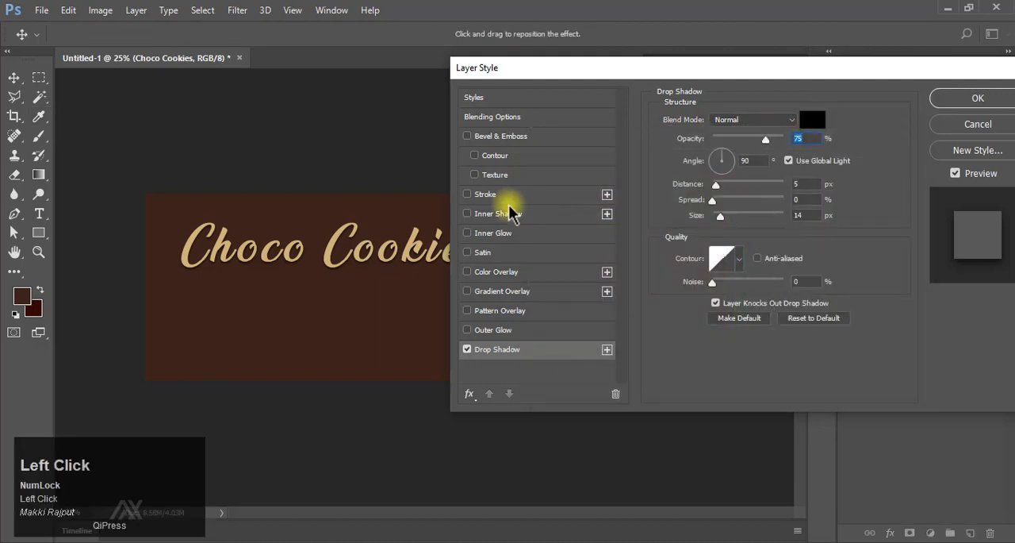
# Add a 5 px outside stroke in colour 371c06 to the "Choco Cookies" title, check it up close and collapse the layer's effects list.
pyautogui.click(499, 195)
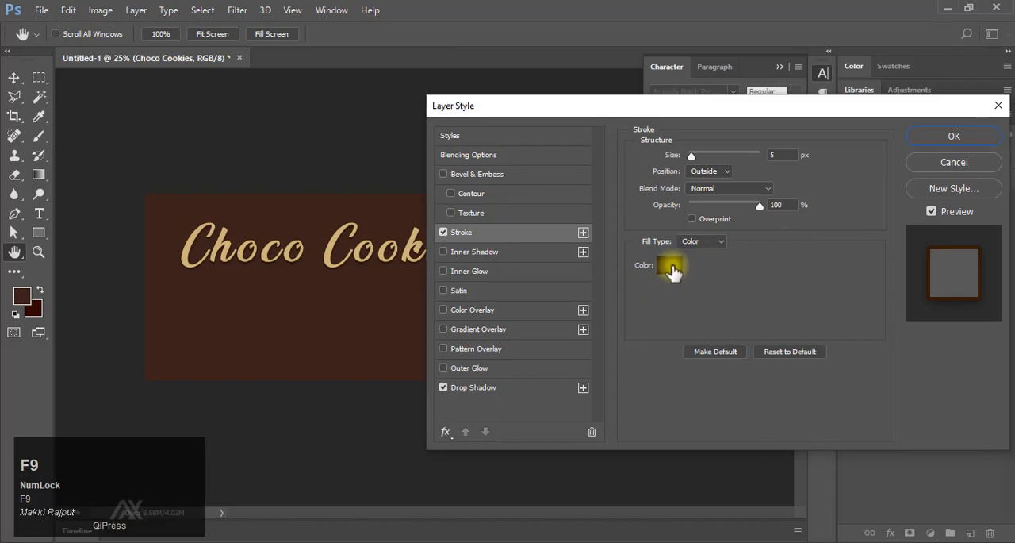
pyautogui.click(671, 264)
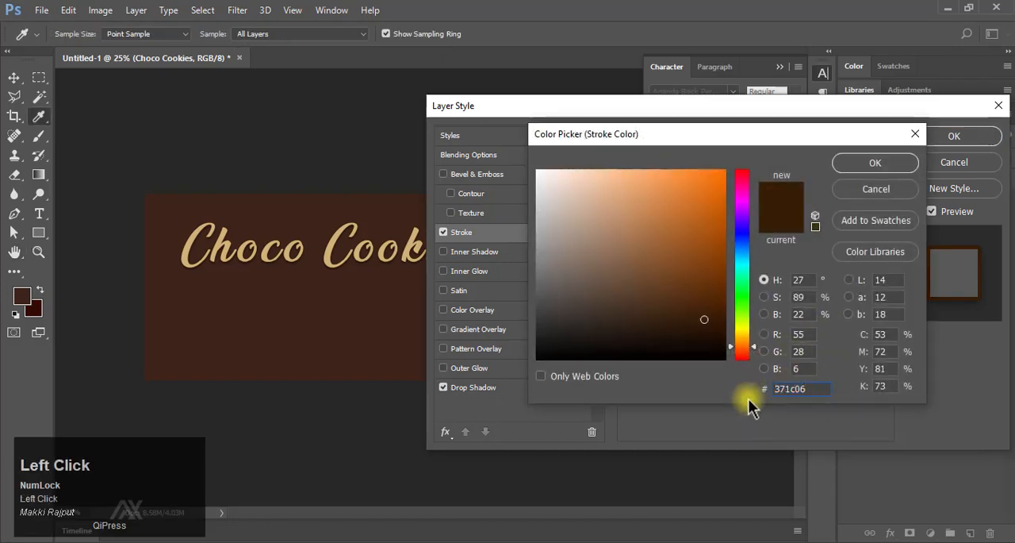
pyautogui.scroll(-2, 811, 415)
pyautogui.click(875, 162)
pyautogui.click(955, 136)
pyautogui.keyDown('ctrl'); pyautogui.click(226, 247); pyautogui.keyUp('ctrl')
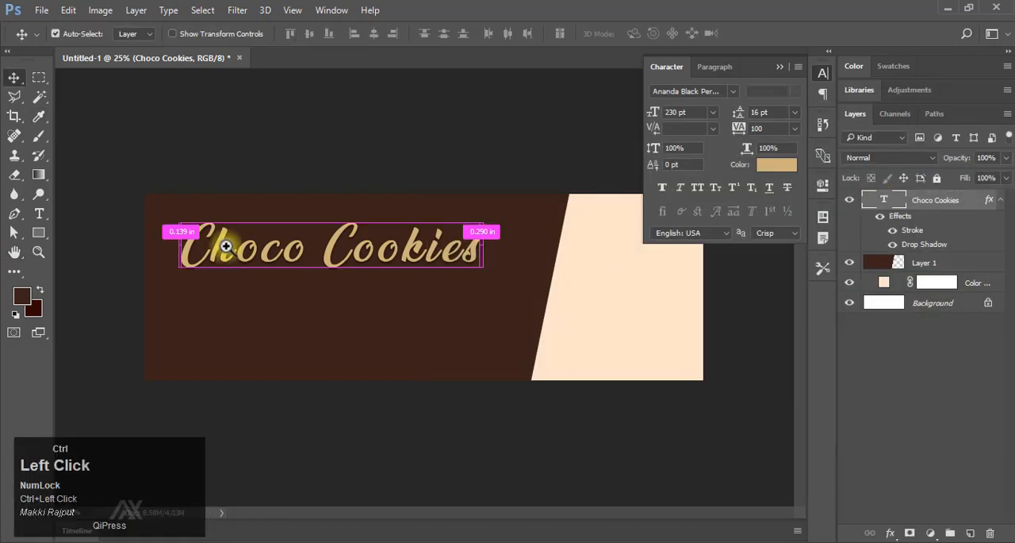
pyautogui.moveTo(226, 247); pyautogui.dragTo(302, 294)
pyautogui.moveTo(295, 298); pyautogui.dragTo(417, 293)
pyautogui.click(893, 245)
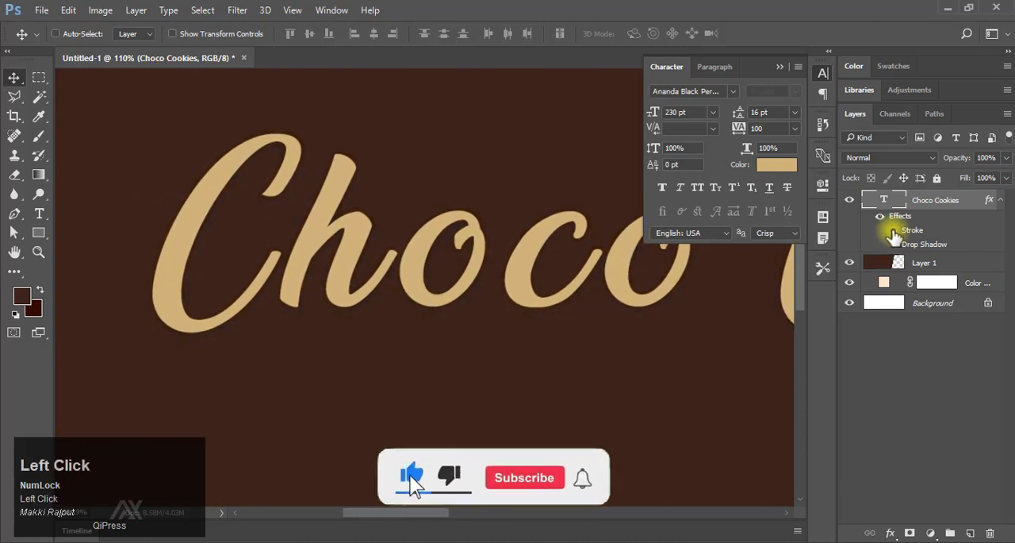
pyautogui.click(1001, 200)
# Add a 72 pt text line "PREMIUM CHIPS" on the dark area below the title.
pyautogui.moveTo(585, 274); pyautogui.dragTo(449, 313)
pyautogui.click(39, 214)
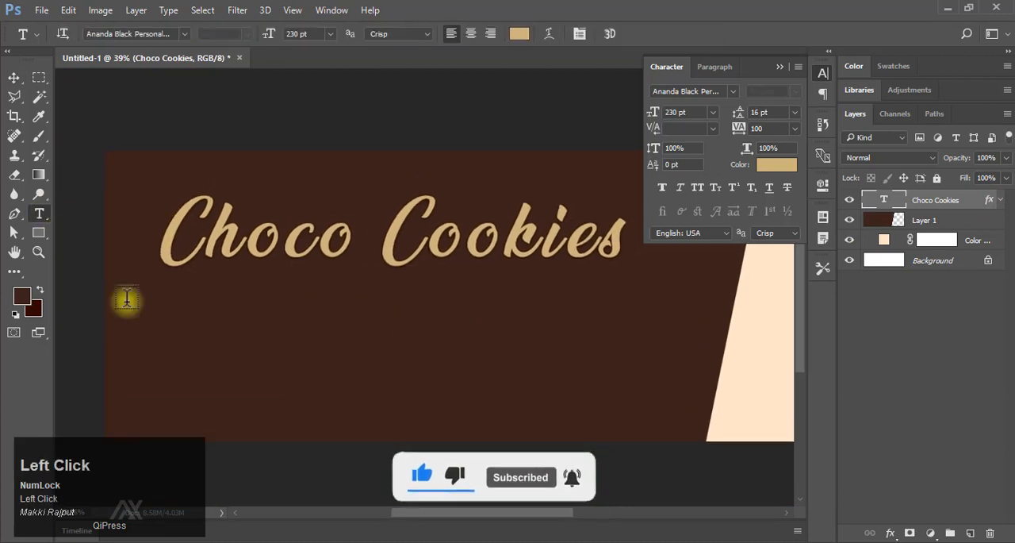
pyautogui.click(311, 356)
pyautogui.click(329, 33)
pyautogui.click(325, 302)
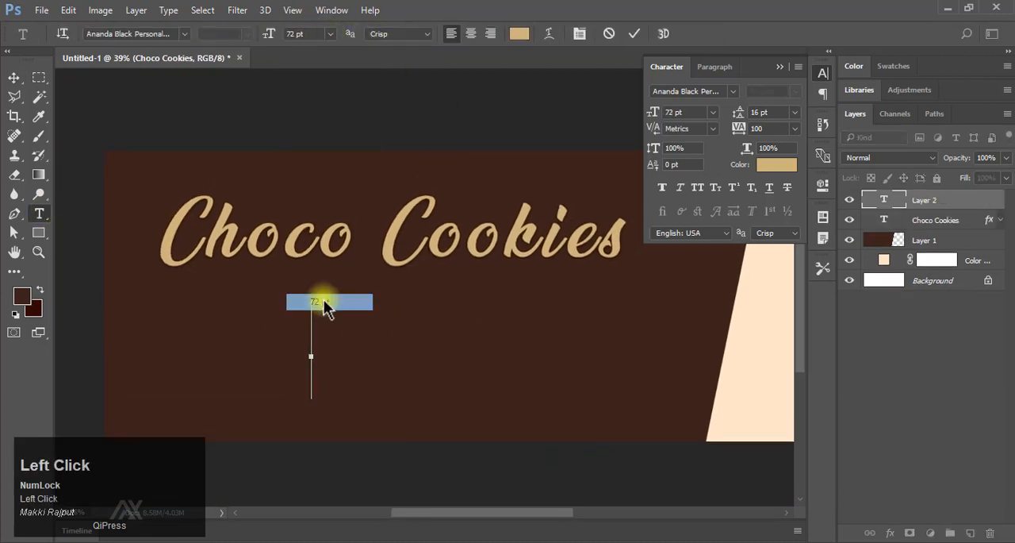
pyautogui.write('PREMIUM CHIPS')
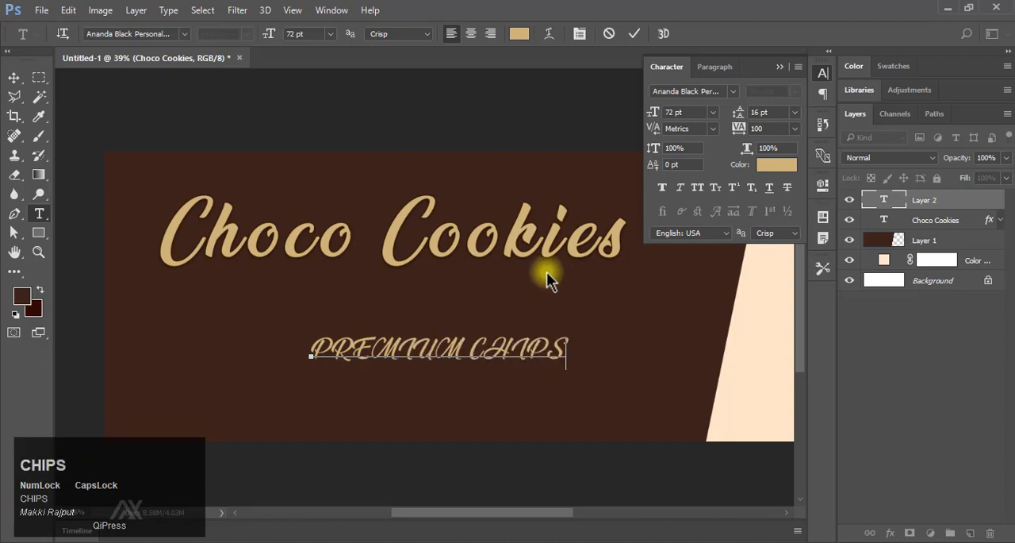
pyautogui.click(634, 33)
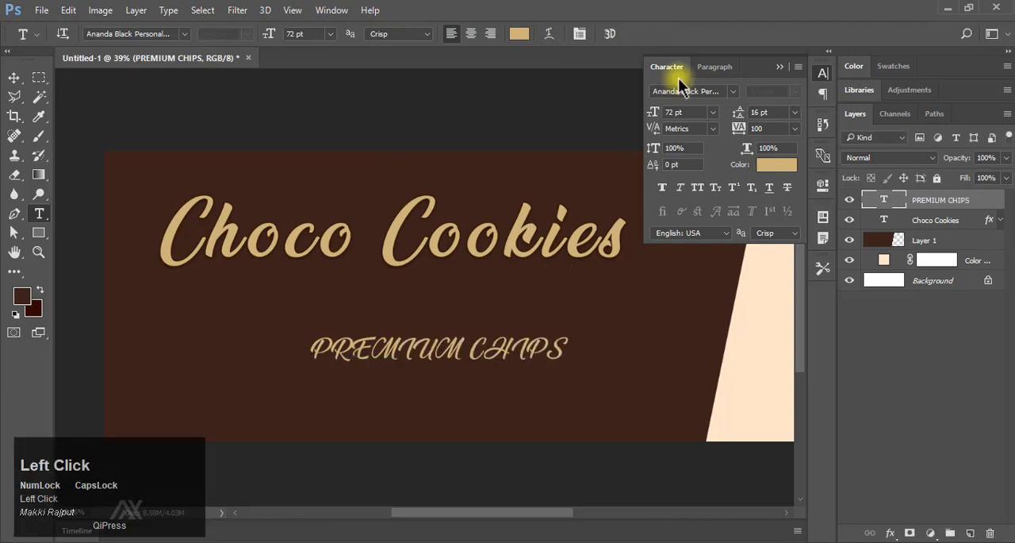
# Set the font of the "PREMIUM CHIPS" text to LEMON MILK Bold.
pyautogui.click(738, 92)
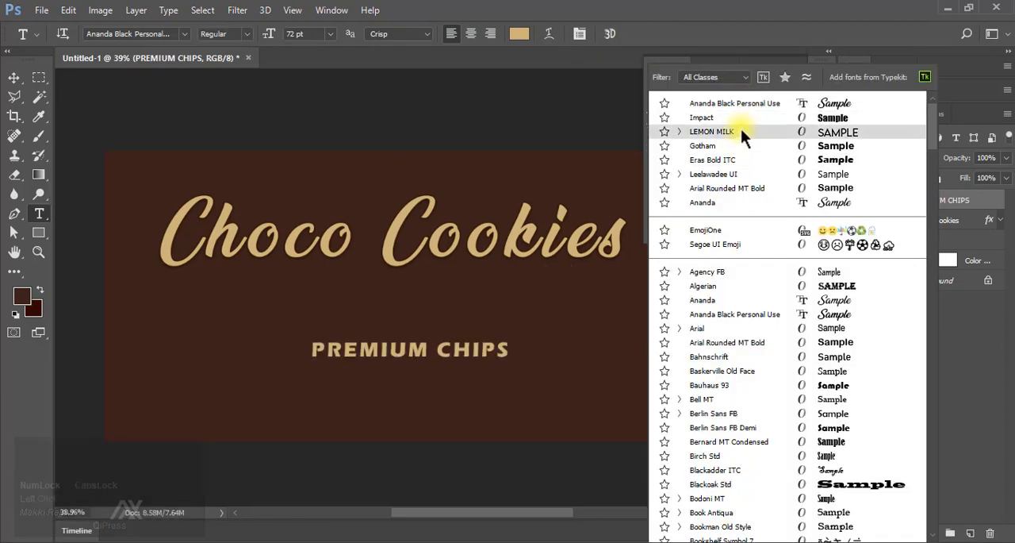
pyautogui.click(678, 131)
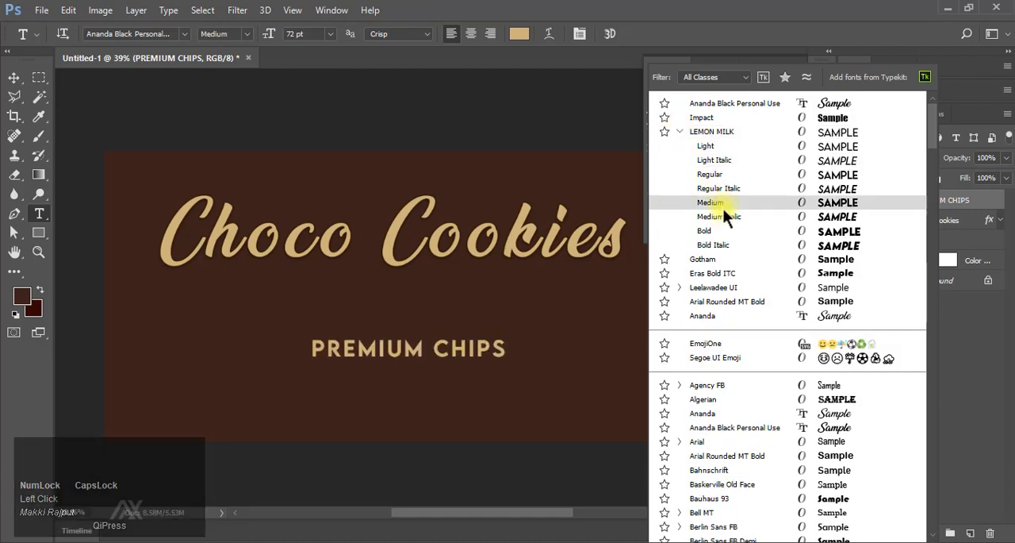
pyautogui.click(725, 229)
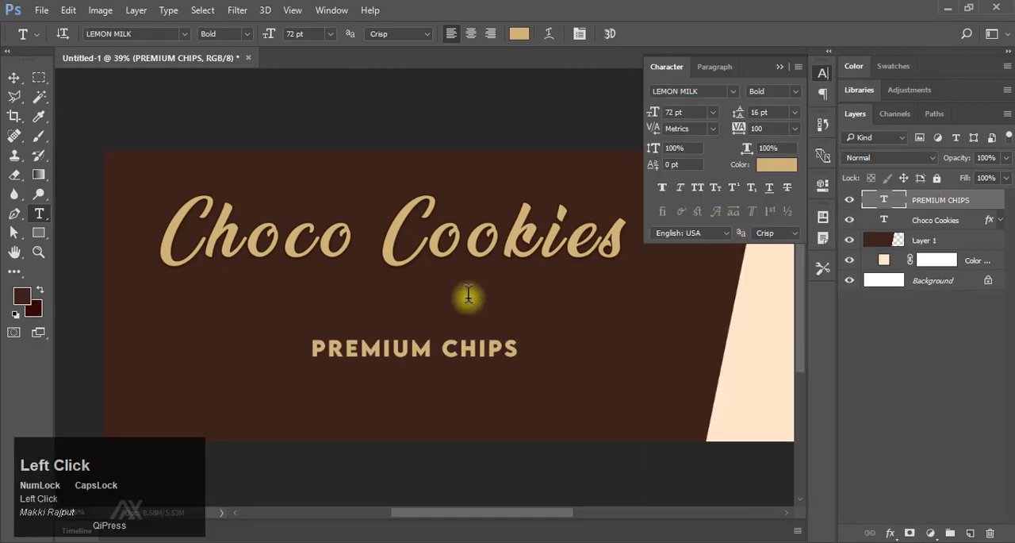
# Set the text colour of "PREMIUM CHIPS" to 694f39.
pyautogui.moveTo(402, 384); pyautogui.dragTo(418, 385)
pyautogui.moveTo(418, 385); pyautogui.dragTo(532, 384)
pyautogui.moveTo(533, 384); pyautogui.dragTo(492, 385)
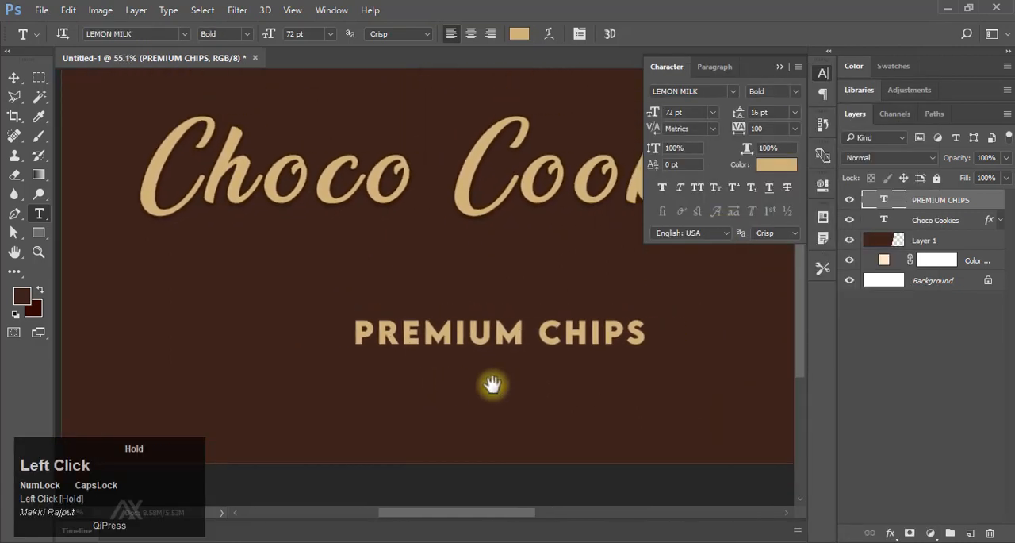
pyautogui.click(785, 179)
pyautogui.click(798, 387)
pyautogui.rightClick(817, 388)
pyautogui.click(856, 246)
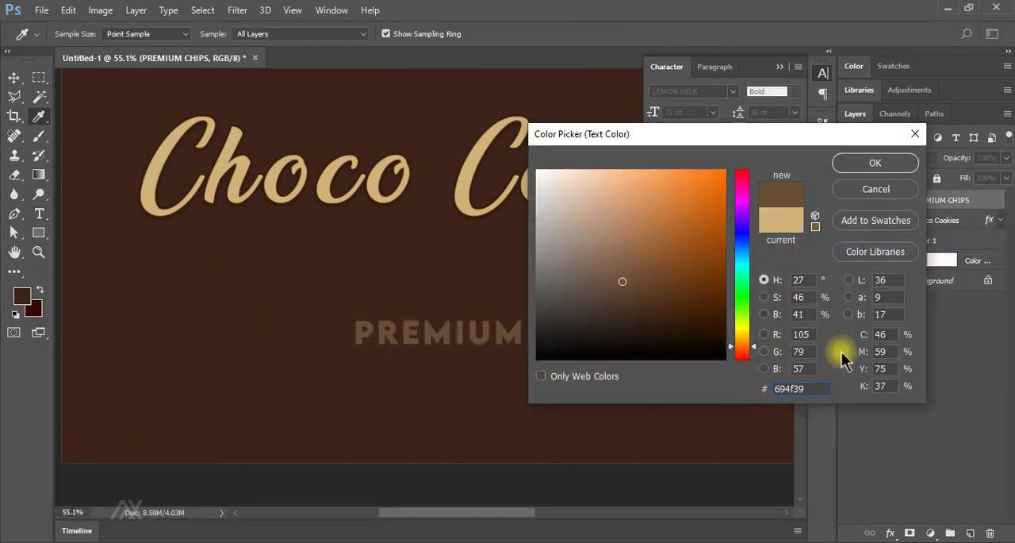
pyautogui.click(876, 163)
# Move "PREMIUM CHIPS" a little to the left and down, and set its font size to 60 pt.
pyautogui.click(13, 77)
pyautogui.moveTo(474, 348); pyautogui.dragTo(408, 364)
pyautogui.write('60')
pyautogui.press('Return')
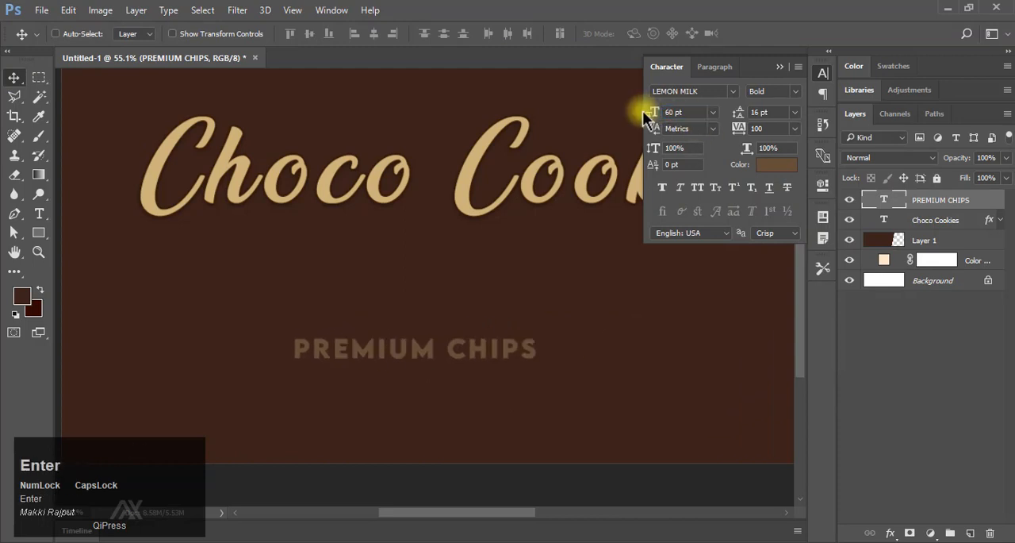
# Duplicate the "PREMIUM CHIPS" layer and move the copy straight down to sit just below the original.
pyautogui.hotkey('ctrl', 'j')
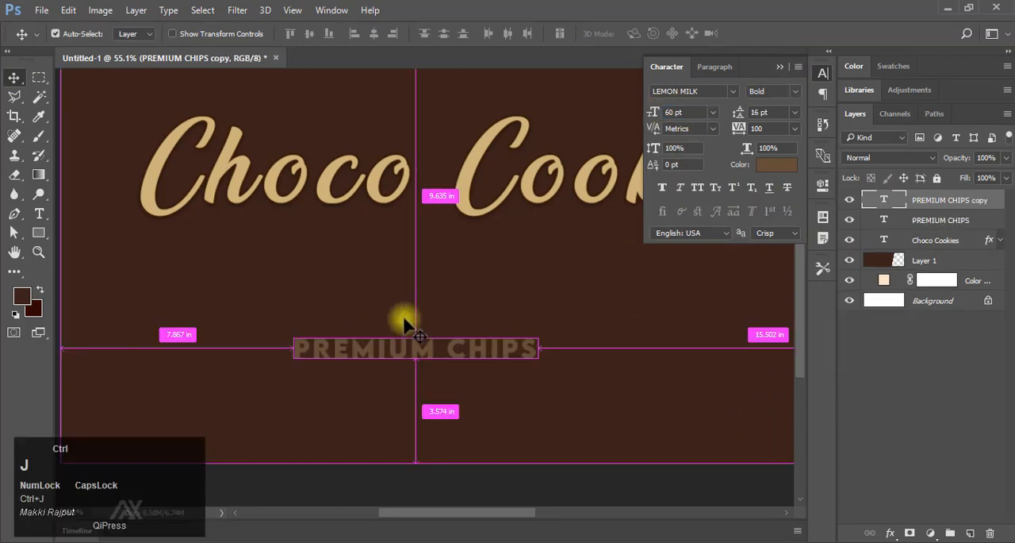
pyautogui.hotkey('shift', 'Down')
pyautogui.hotkey('shift', 'Down')
pyautogui.hotkey('shift', 'Down')
pyautogui.hotkey('shift', 'Down')
pyautogui.hotkey('shift', 'Down')
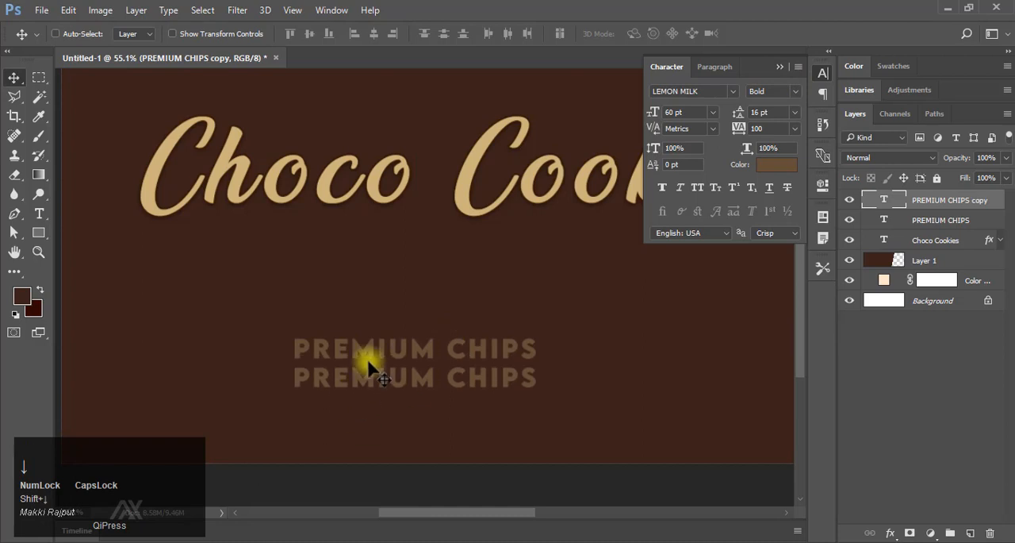
# Replace the text of the lower copy with "CHOCOLATE COOKIES".
pyautogui.press('t')
pyautogui.click(297, 374)
pyautogui.moveTo(296, 374); pyautogui.dragTo(555, 377)
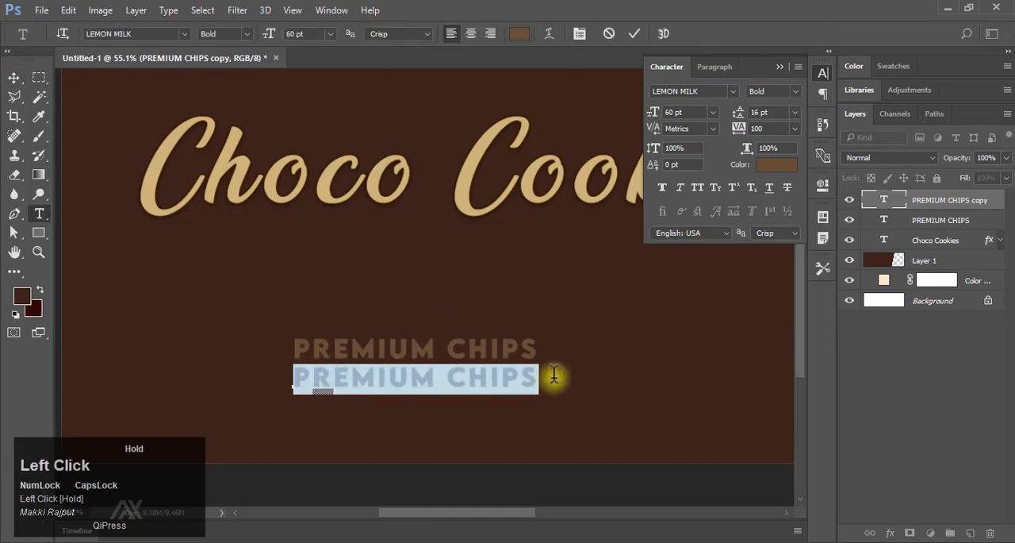
pyautogui.write('CHOCOLATE COOKIES')
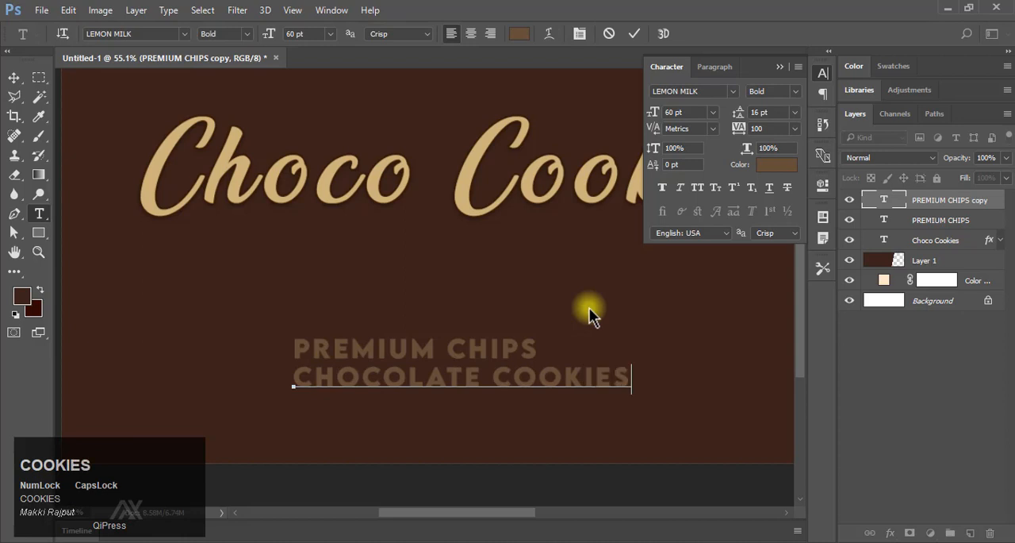
pyautogui.click(634, 34)
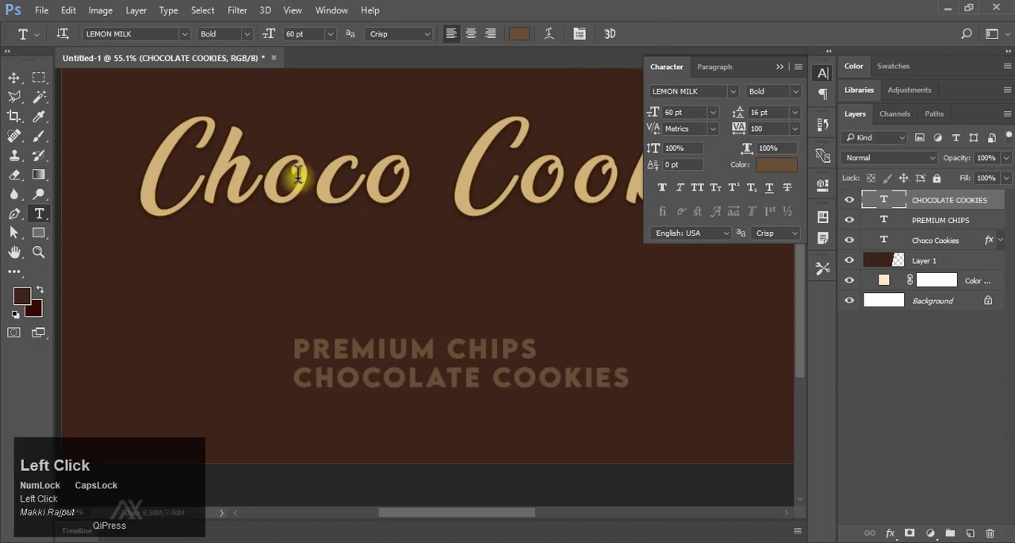
# Recolour "CHOCOLATE COOKIES" with the gold sampled from the "Choco Cookies" title.
pyautogui.click(39, 116)
pyautogui.press('v')
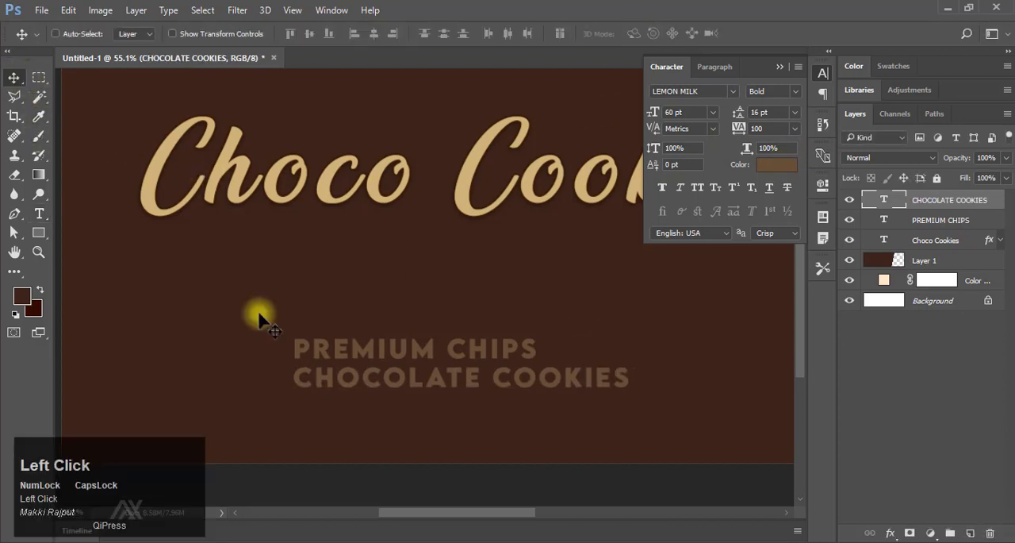
pyautogui.click(777, 168)
pyautogui.click(473, 161)
pyautogui.click(863, 164)
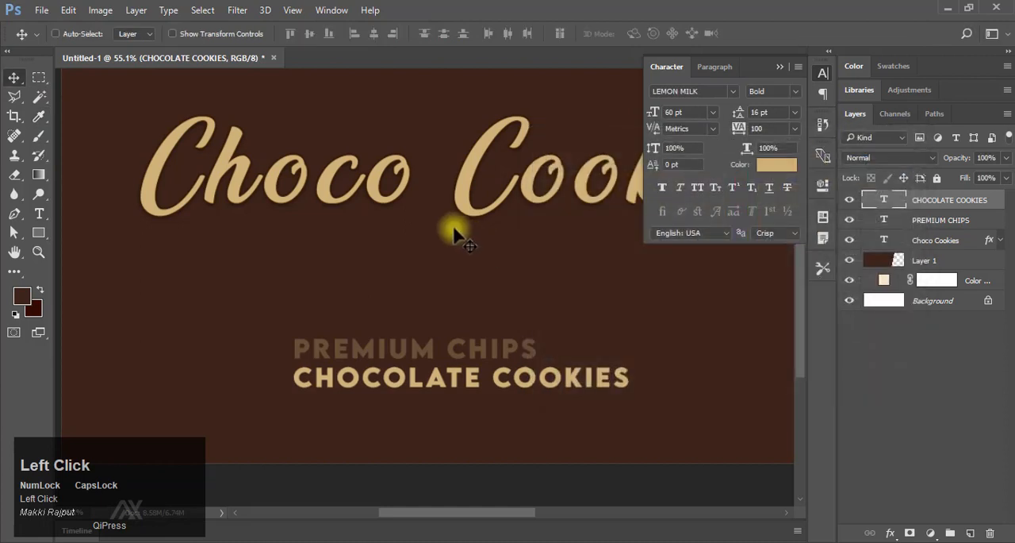
pyautogui.click(780, 68)
# Scale "CHOCOLATE COOKIES" down to the width of "PREMIUM CHIPS" and nudge it slightly closer to the line above.
pyautogui.moveTo(519, 384); pyautogui.dragTo(537, 296)
pyautogui.moveTo(483, 316); pyautogui.dragTo(494, 272)
pyautogui.hotkey('ctrl', 't')
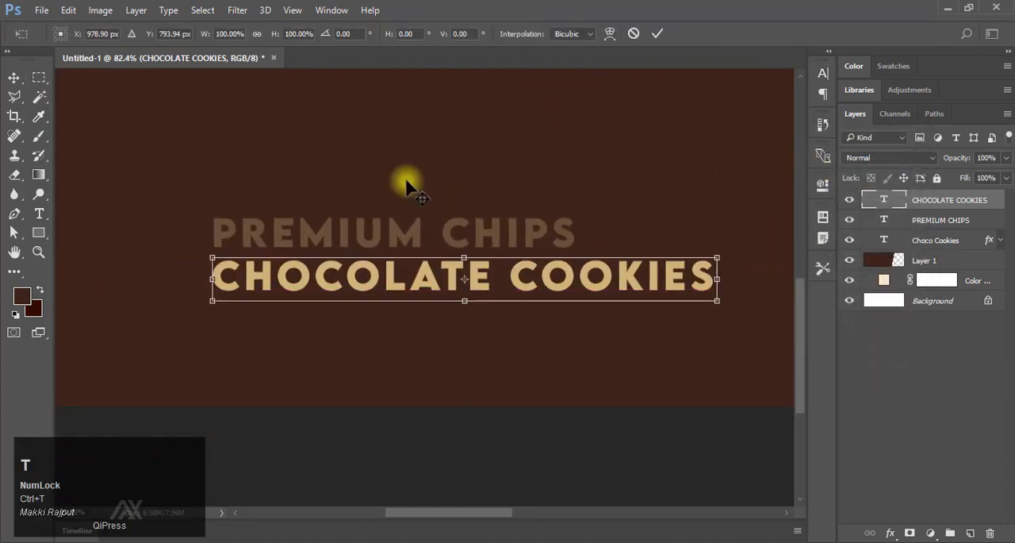
pyautogui.moveTo(716, 309); pyautogui.dragTo(579, 290)
pyautogui.click(657, 33)
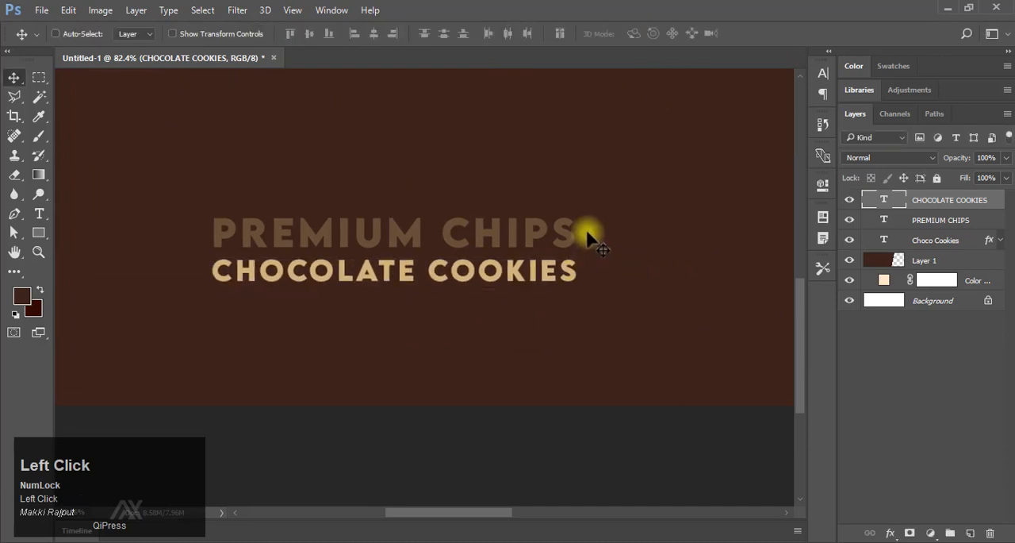
pyautogui.press('Up')
pyautogui.press('Up')
pyautogui.press('Up')
pyautogui.press('Down')
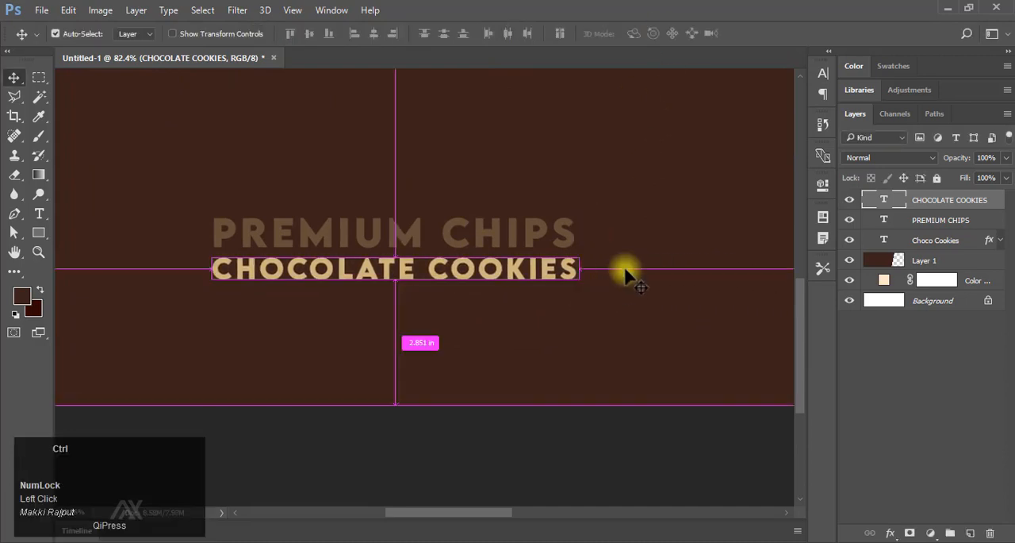
# Tighten the tracking of "PREMIUM CHIPS" and scale the line up to match the width of "CHOCOLATE COOKIES".
pyautogui.moveTo(621, 270)
pyautogui.mouseDown()
pyautogui.moveTo(595, 268)
pyautogui.moveTo(608, 268)
pyautogui.mouseUp()
pyautogui.keyDown('ctrl'); pyautogui.click(449, 243); pyautogui.keyUp('ctrl')
pyautogui.click(823, 74)
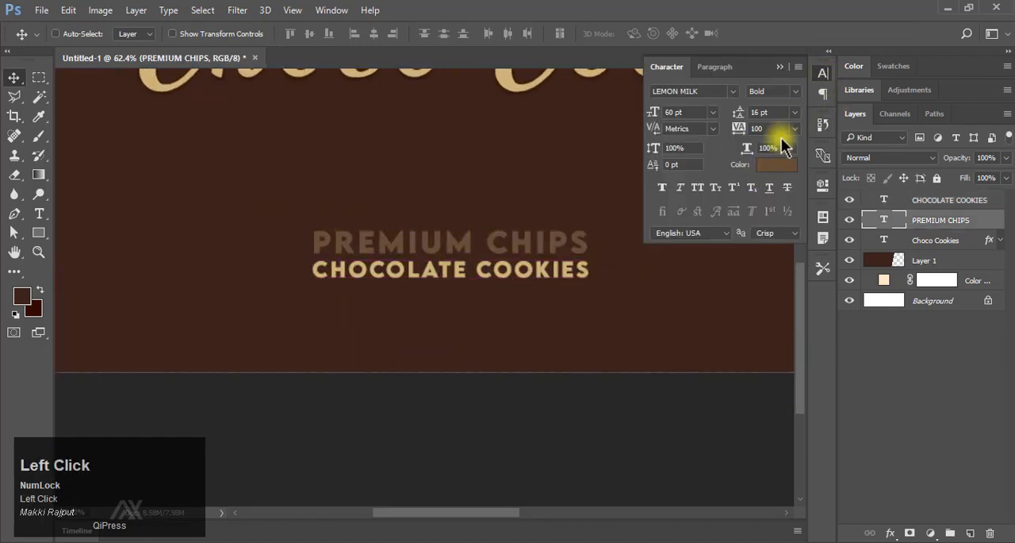
pyautogui.click(794, 128)
pyautogui.click(790, 247)
pyautogui.click(782, 69)
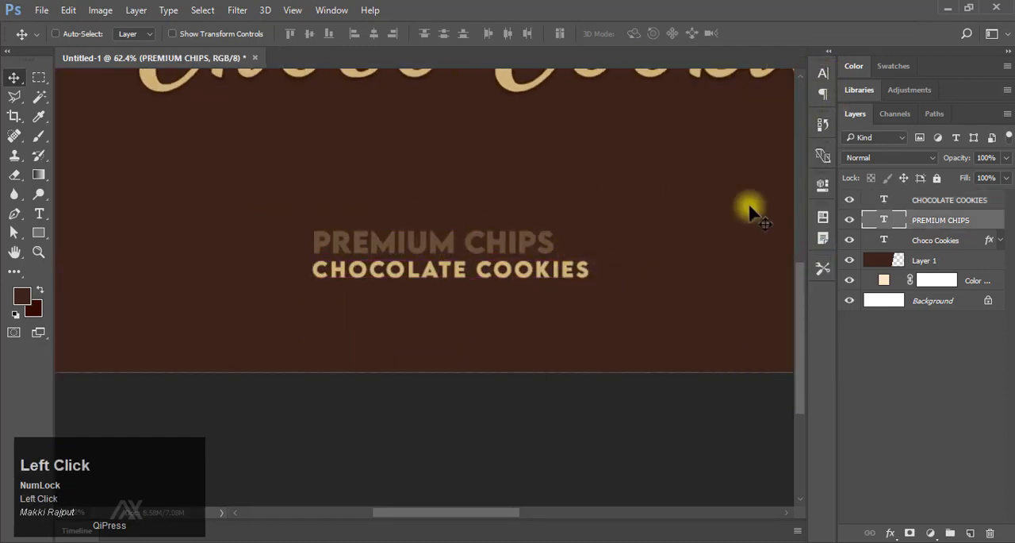
pyautogui.hotkey('ctrl', 't')
pyautogui.moveTo(554, 231); pyautogui.dragTo(592, 227)
pyautogui.click(658, 34)
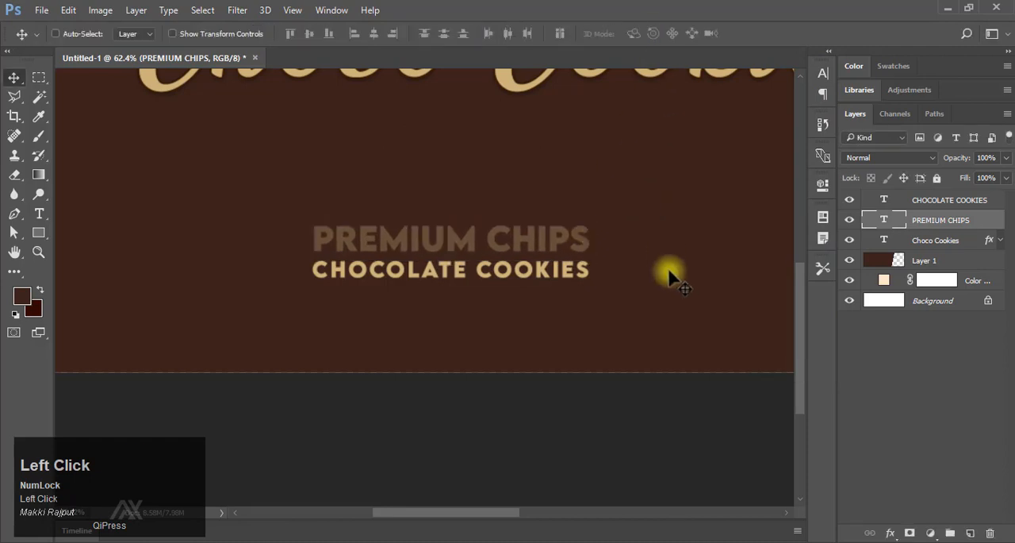
# Change the font of "CHOCOLATE COOKIES" to Impact.
pyautogui.scroll(-3, 669, 272)
pyautogui.moveTo(639, 280); pyautogui.dragTo(492, 352)
pyautogui.keyDown('ctrl'); pyautogui.click(394, 361); pyautogui.keyUp('ctrl')
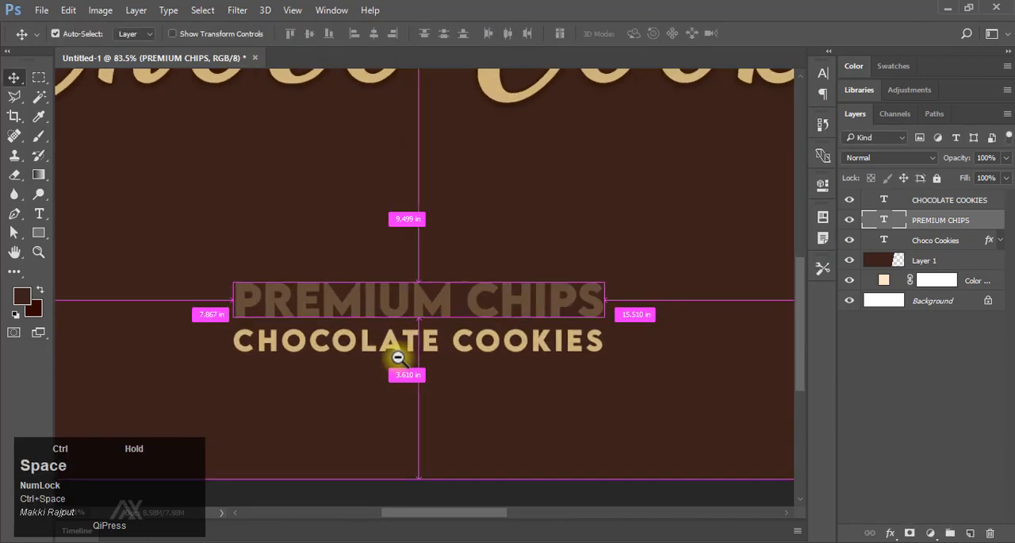
pyautogui.keyDown('ctrl'); pyautogui.click(388, 347); pyautogui.keyUp('ctrl')
pyautogui.click(823, 79)
pyautogui.click(737, 90)
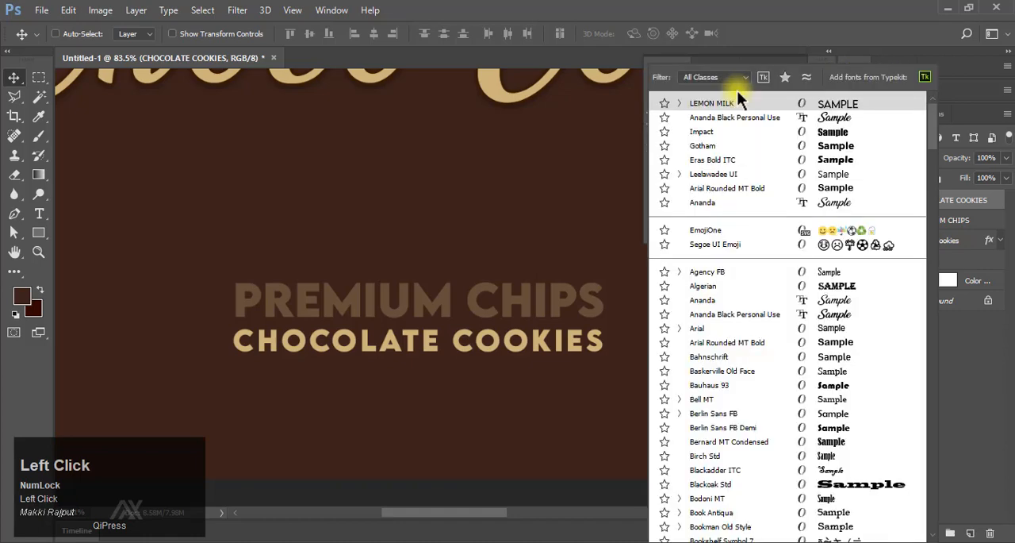
pyautogui.click(729, 133)
pyautogui.click(797, 61)
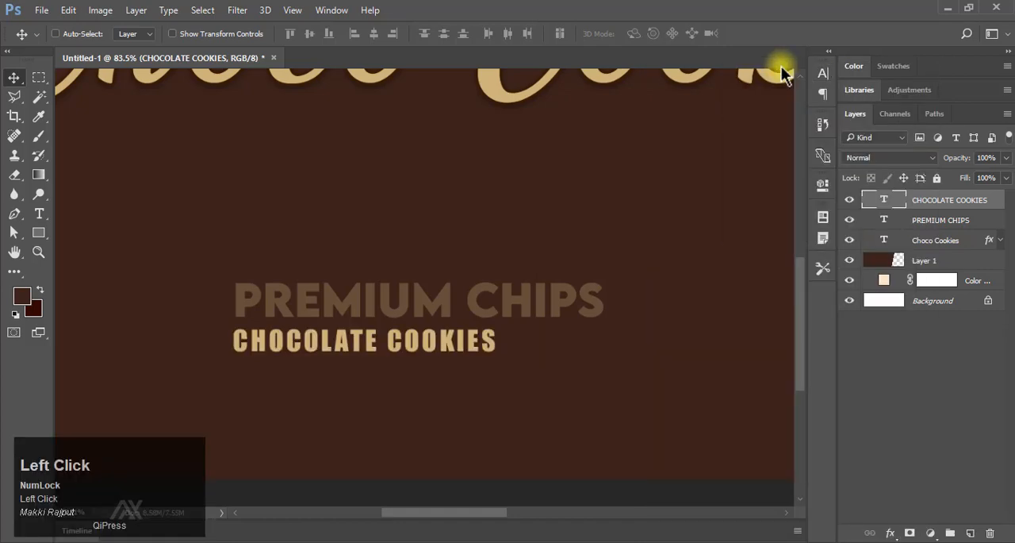
# Enlarge "CHOCOLATE COOKIES" to 50 pt and finally to a font size of 60 pt.
pyautogui.moveTo(577, 259); pyautogui.dragTo(518, 265)
pyautogui.moveTo(279, 363); pyautogui.dragTo(364, 326)
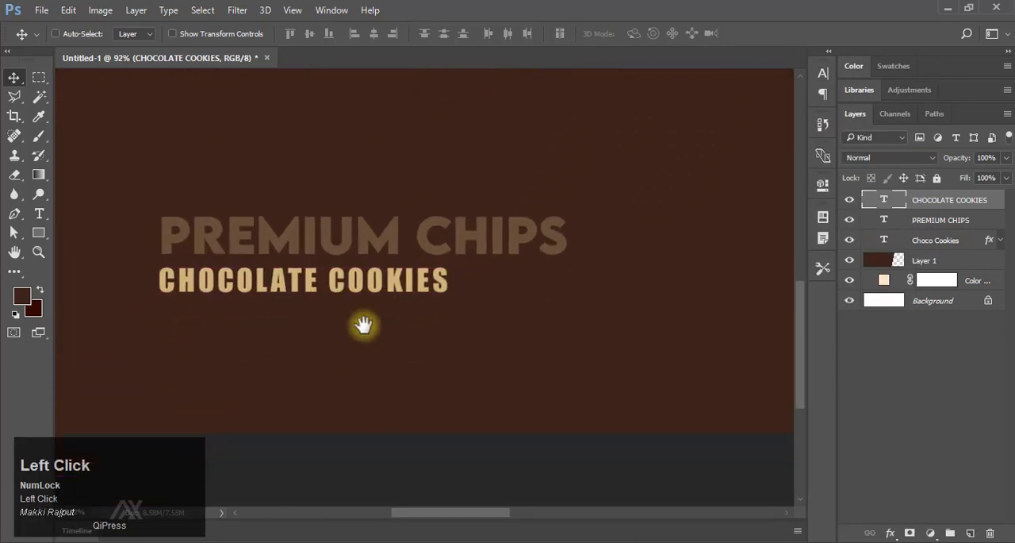
pyautogui.click(823, 73)
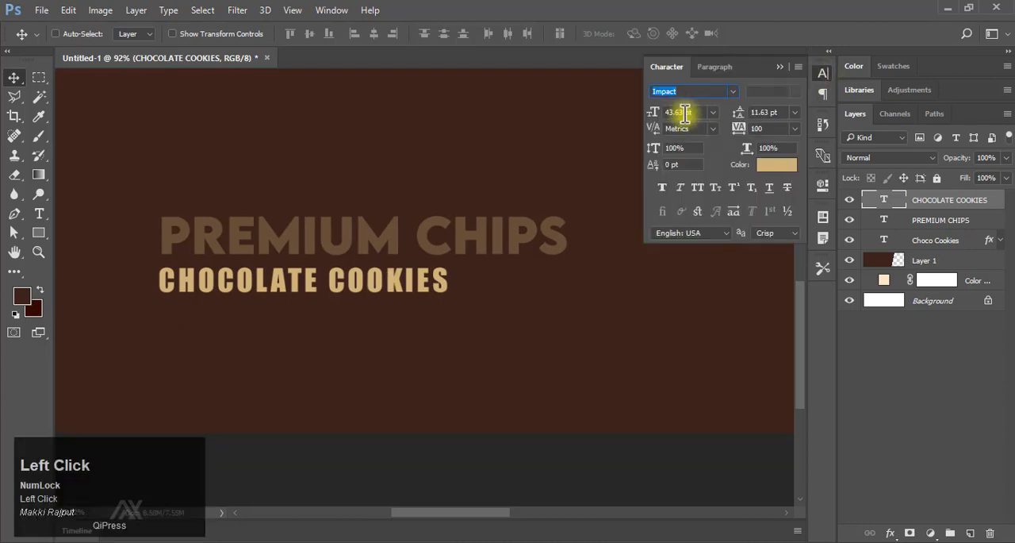
pyautogui.press('Return')
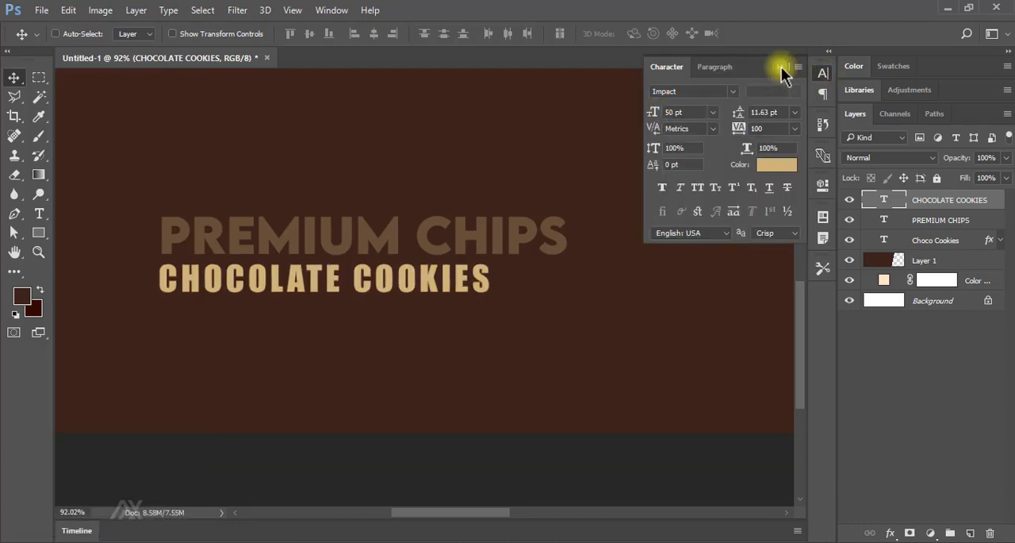
pyautogui.click(649, 111)
pyautogui.write('60')
pyautogui.press('Return')
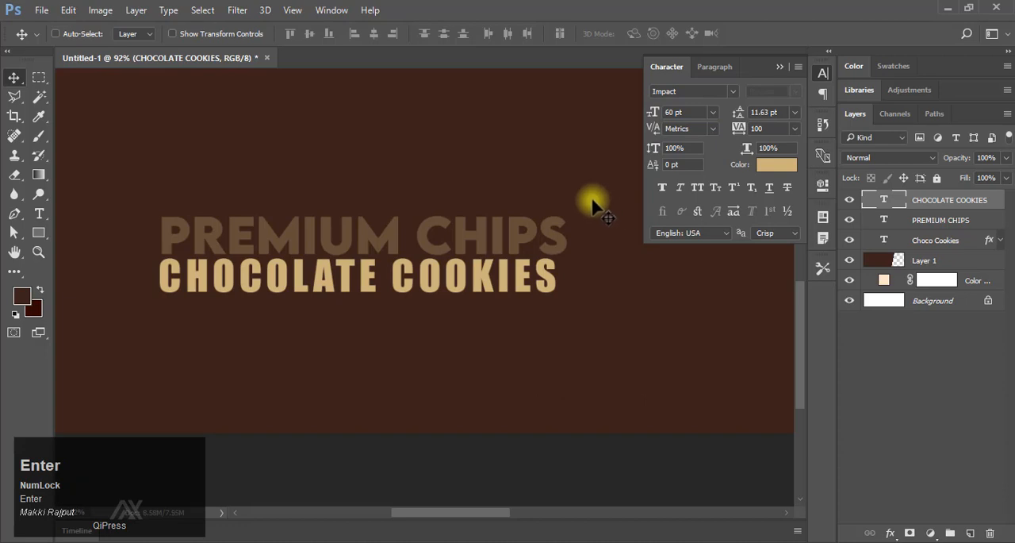
pyautogui.click(782, 67)
# Scale "PREMIUM CHIPS" down to 97.72% to match the width of "CHOCOLATE COOKIES" and nudge it slightly up.
pyautogui.keyDown('ctrl'); pyautogui.click(516, 230); pyautogui.keyUp('ctrl')
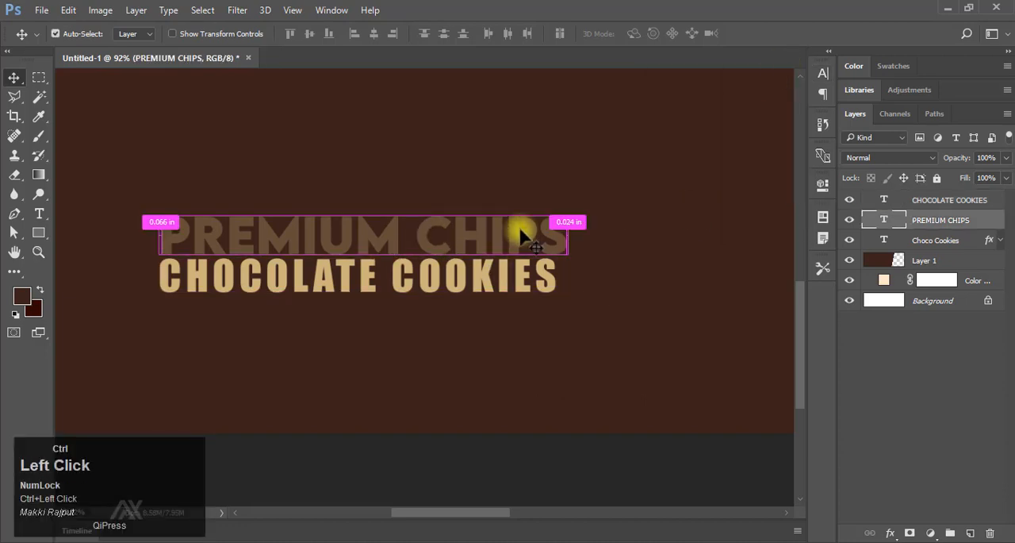
pyautogui.hotkey('ctrl', 't')
pyautogui.moveTo(559, 219); pyautogui.dragTo(556, 219)
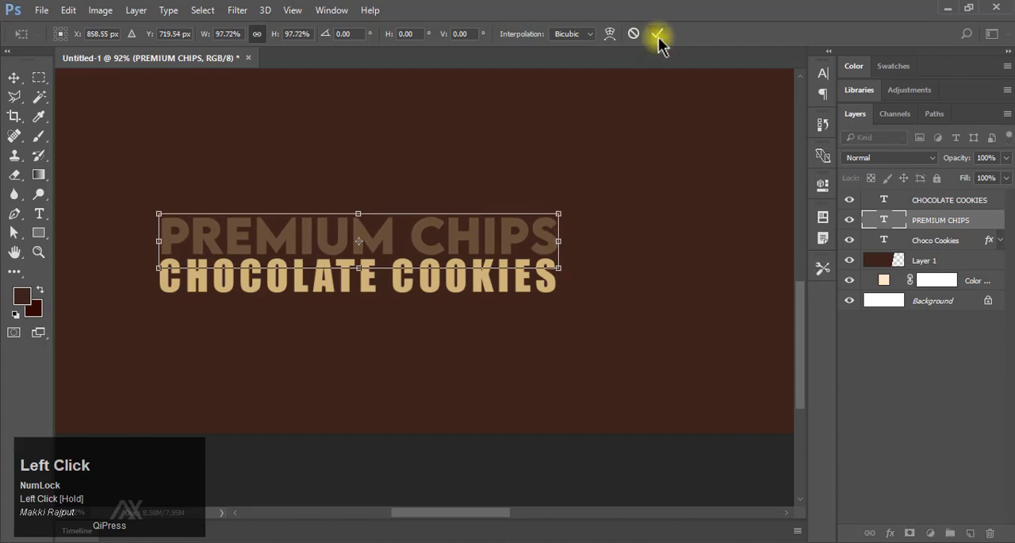
pyautogui.click(658, 33)
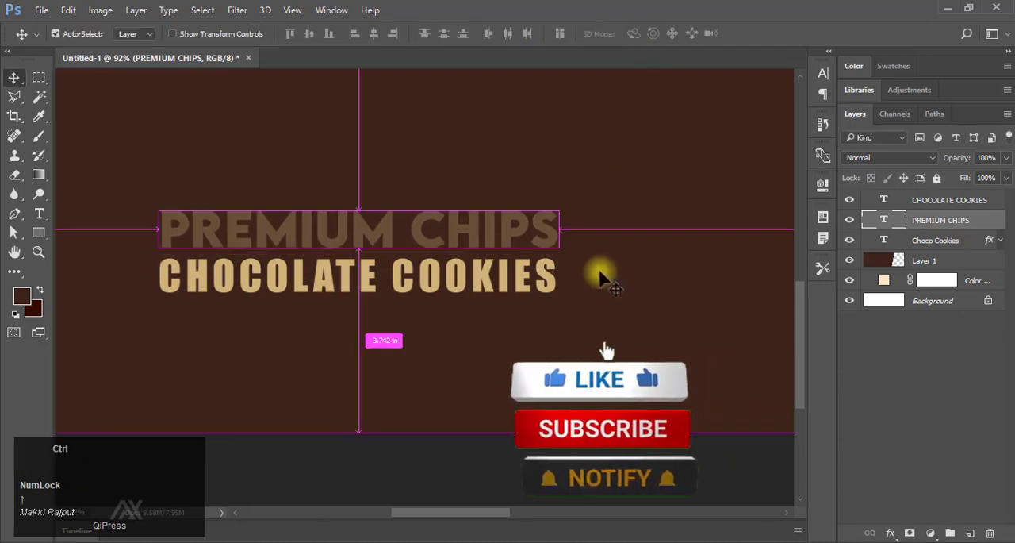
# Rotate the "Choco Cookies" title slightly counterclockwise so its baseline rises toward the end of the line.
pyautogui.hotkey('ctrl', '0')
pyautogui.press('F9')
pyautogui.keyDown('ctrl'); pyautogui.click(374, 268); pyautogui.keyUp('ctrl')
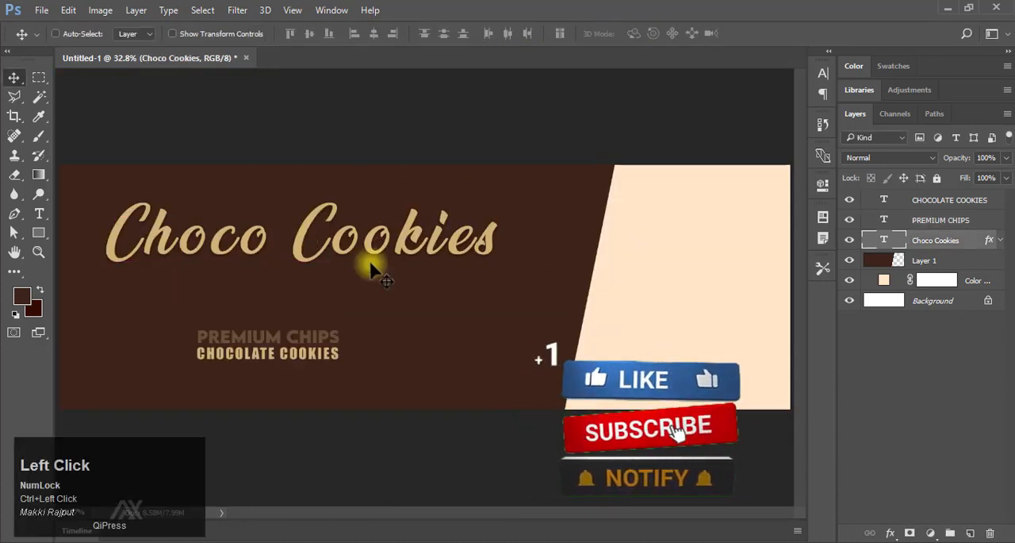
pyautogui.hotkey('ctrl', 't')
pyautogui.moveTo(503, 294); pyautogui.dragTo(516, 320)
pyautogui.click(657, 33)
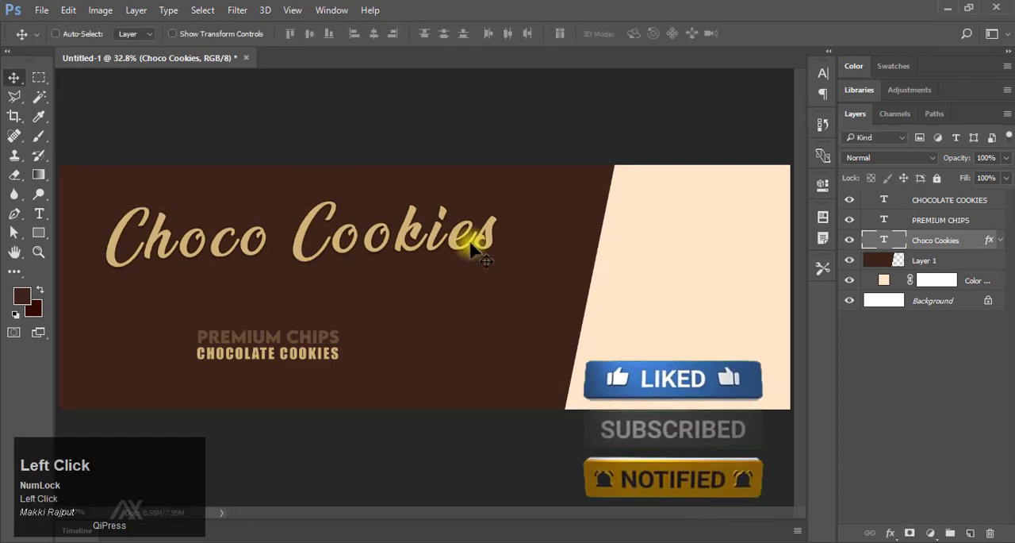
# Duplicate the "CHOCOLATE COOKIES" line and move the copy above the "Choco Cookies" title.
pyautogui.press('F9')
pyautogui.moveTo(243, 364); pyautogui.dragTo(340, 326)
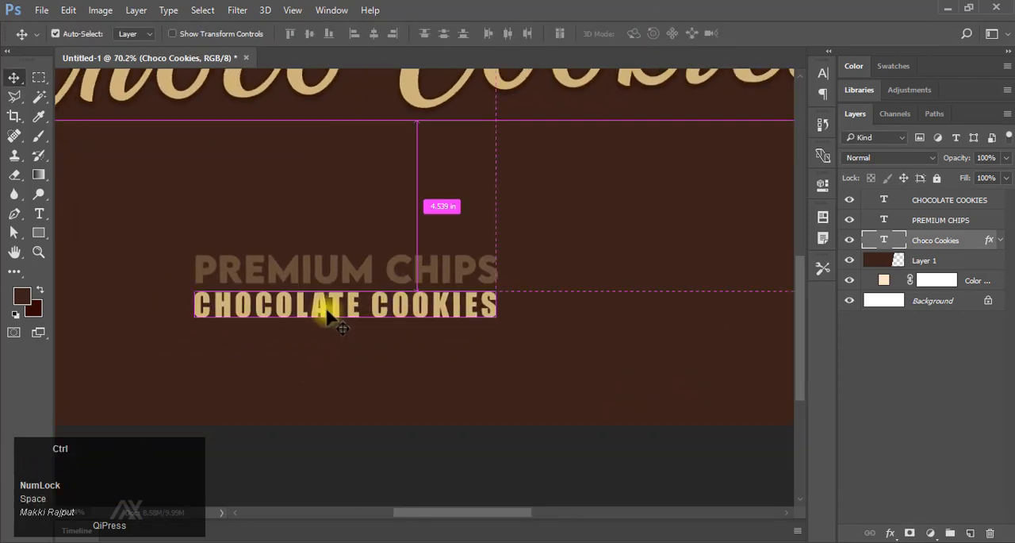
pyautogui.keyDown('ctrl'); pyautogui.click(326, 307); pyautogui.keyUp('ctrl')
pyautogui.hotkey('ctrl', 'j')
pyautogui.hotkey('shift', 'Up')
pyautogui.hotkey('shift', 'Up')
pyautogui.hotkey('shift', 'Up')
pyautogui.hotkey('shift', 'Up')
pyautogui.hotkey('shift', 'Up')
pyautogui.hotkey('shift', 'Up')
pyautogui.hotkey('shift', 'Up')
pyautogui.hotkey('shift', 'Up')
pyautogui.hotkey('shift', 'Up')
pyautogui.hotkey('shift', 'Up')
pyautogui.hotkey('shift', 'Up')
pyautogui.hotkey('shift', 'Up')
pyautogui.hotkey('shift', 'Up')
pyautogui.hotkey('shift', 'Up')
pyautogui.hotkey('shift', 'Up')
pyautogui.hotkey('shift', 'Up')
pyautogui.hotkey('shift', 'Up')
pyautogui.hotkey('shift', 'Up')
pyautogui.hotkey('shift', 'Up')
pyautogui.hotkey('shift', 'Up')
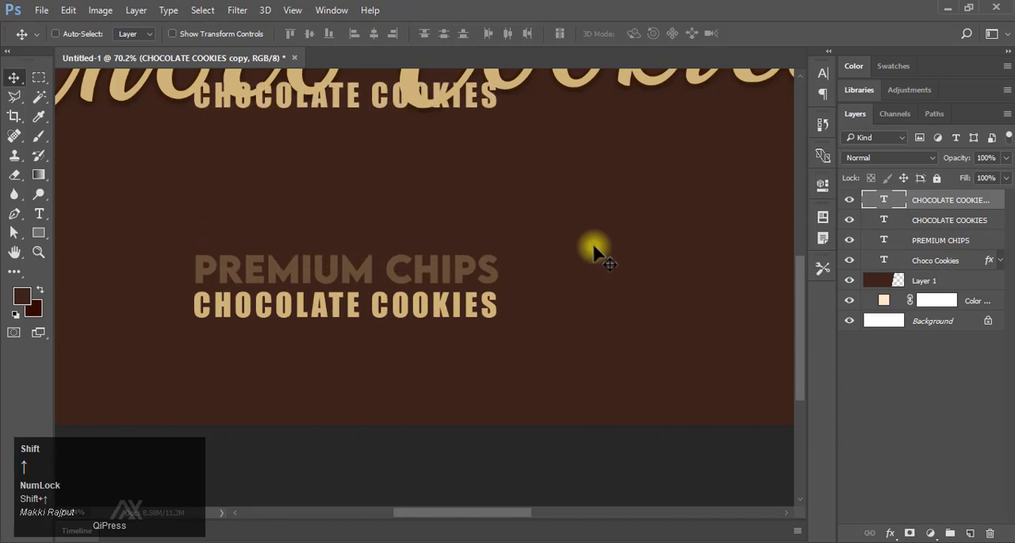
pyautogui.moveTo(494, 166); pyautogui.dragTo(457, 308)
pyautogui.moveTo(328, 268); pyautogui.dragTo(268, 243)
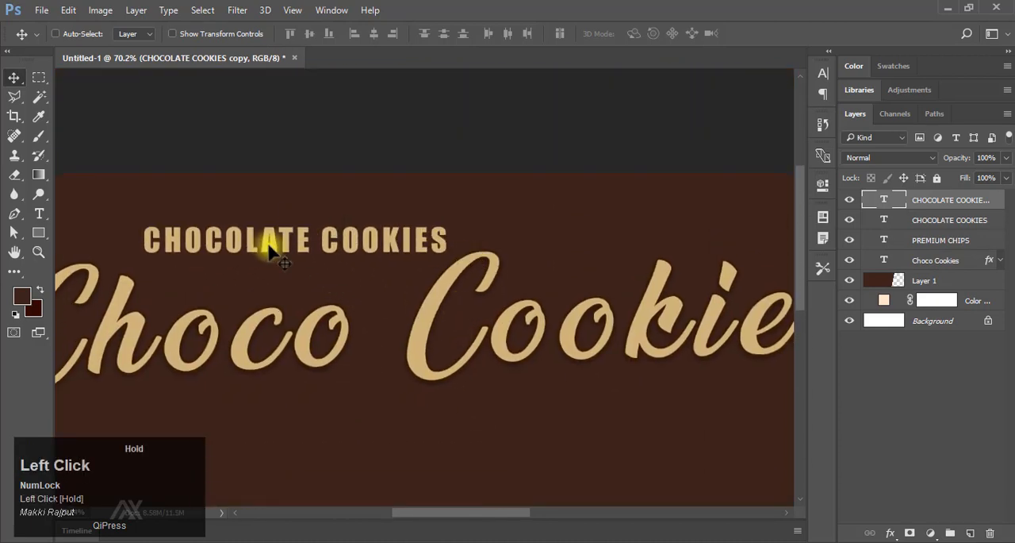
# Change the duplicated line's text to "BRAND" and place it above the end of the word "Choco".
pyautogui.doubleClick(182, 237)
pyautogui.moveTo(141, 238); pyautogui.dragTo(484, 232)
pyautogui.press('capslock')
pyautogui.write('BRAND')
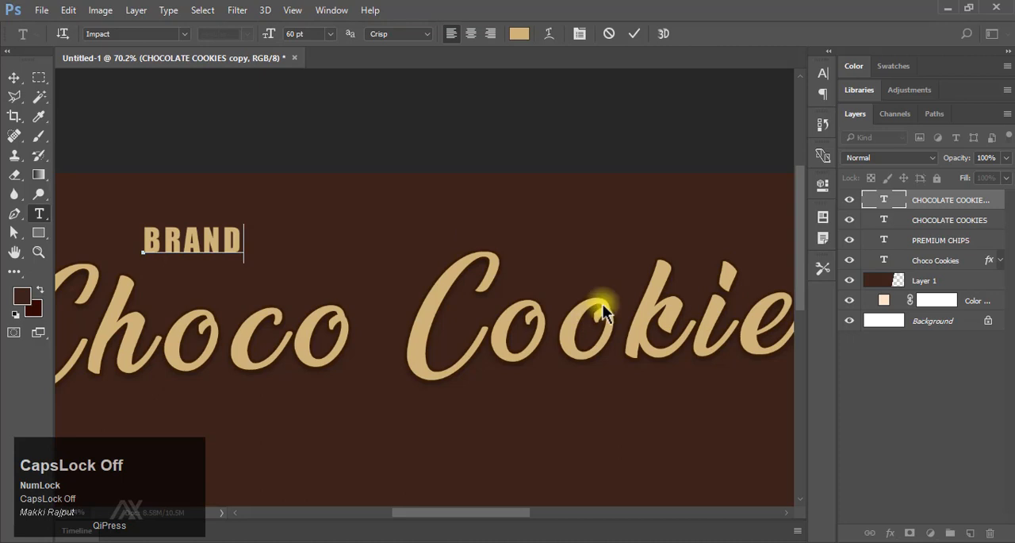
pyautogui.click(634, 33)
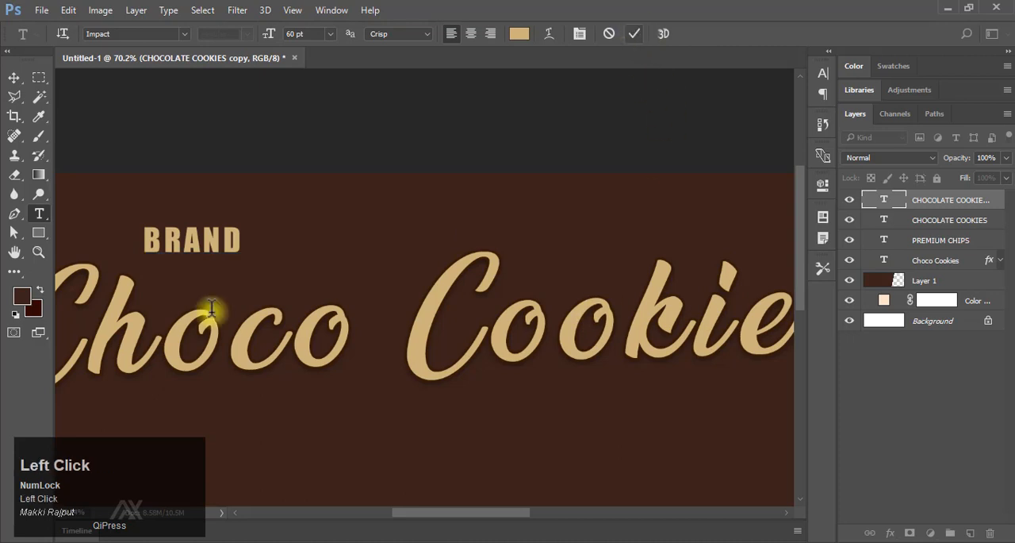
pyautogui.click(14, 77)
pyautogui.moveTo(227, 314); pyautogui.dragTo(262, 313)
pyautogui.moveTo(365, 313); pyautogui.dragTo(403, 301)
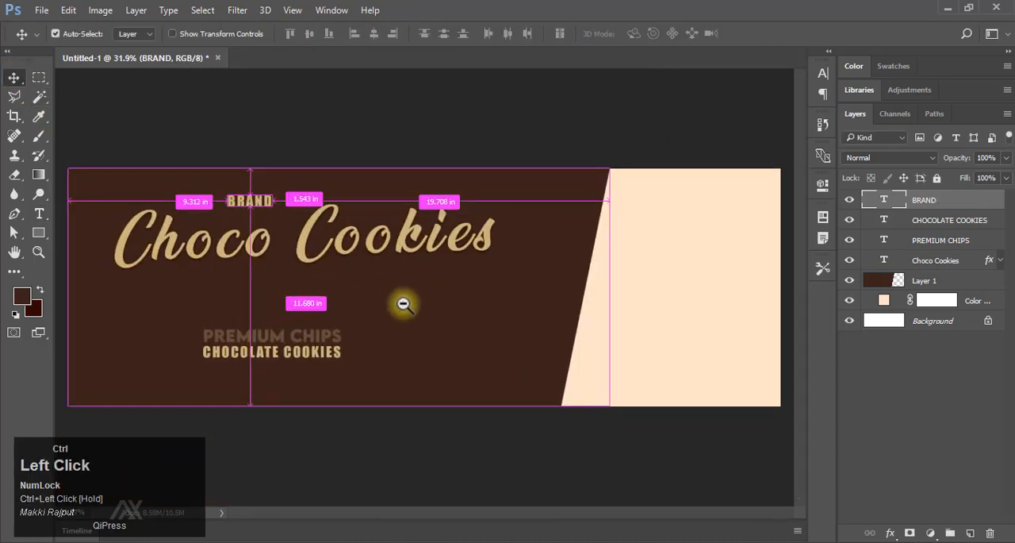
# Stretch the dark brown slanted panel on Layer 1 wider to cover more of the cream background.
pyautogui.press('F9')
pyautogui.click(585, 314)
pyautogui.hotkey('ctrl', 't')
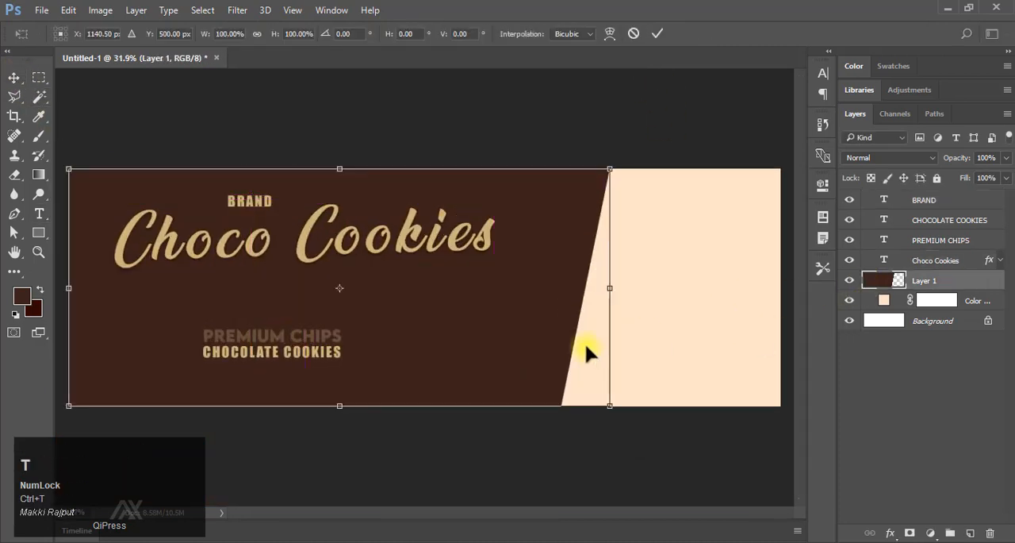
pyautogui.moveTo(609, 287); pyautogui.dragTo(653, 284)
pyautogui.click(657, 34)
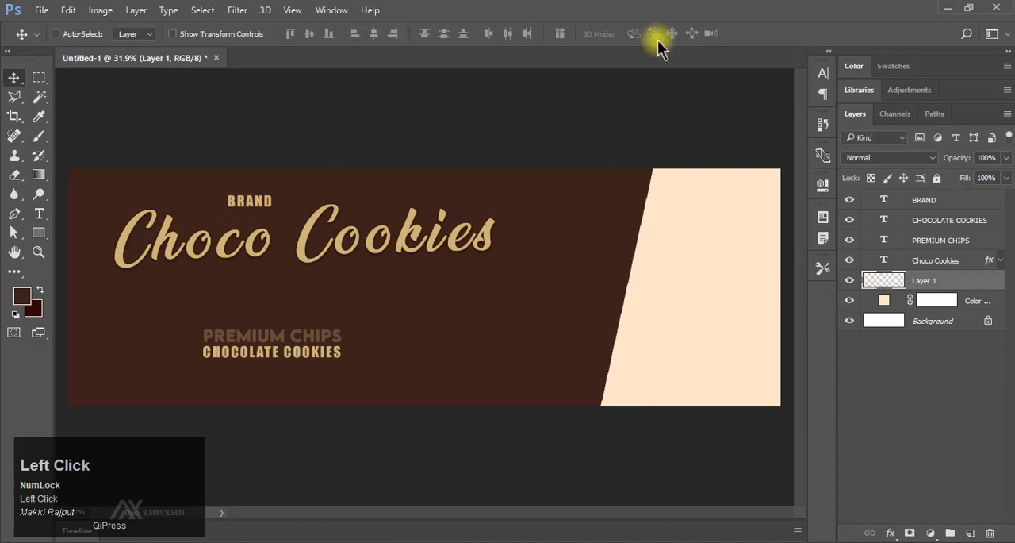
# Place the three cookies image over the slanted brown and cream boundary, scaled to about 161%.
pyautogui.press('F9')
pyautogui.moveTo(516, 356); pyautogui.dragTo(660, 325)
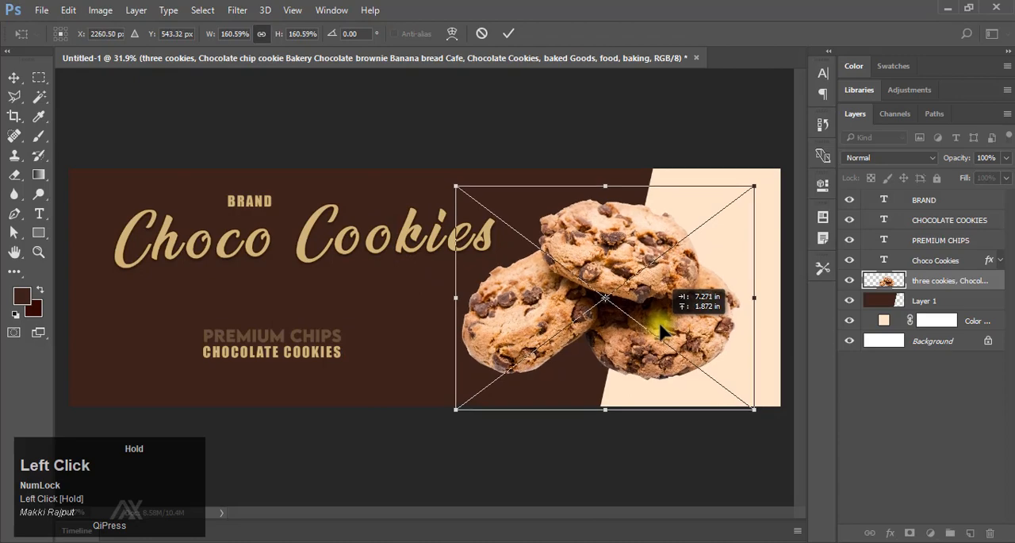
pyautogui.click(508, 33)
# Group the cookies layer, duplicate it inside the group, and shift the lower copy slightly down.
pyautogui.moveTo(635, 365); pyautogui.dragTo(578, 339)
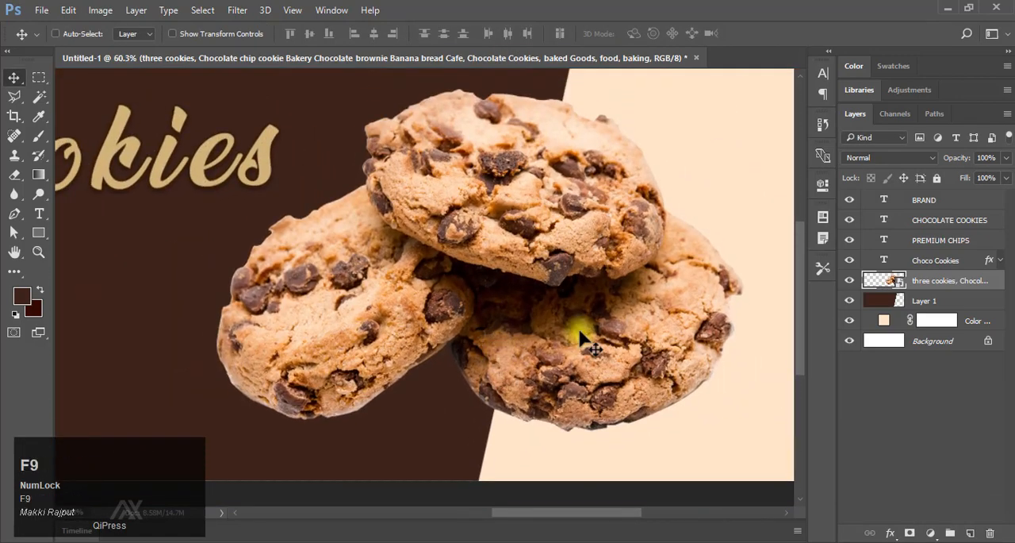
pyautogui.hotkey('ctrl', 'g')
pyautogui.click(909, 305)
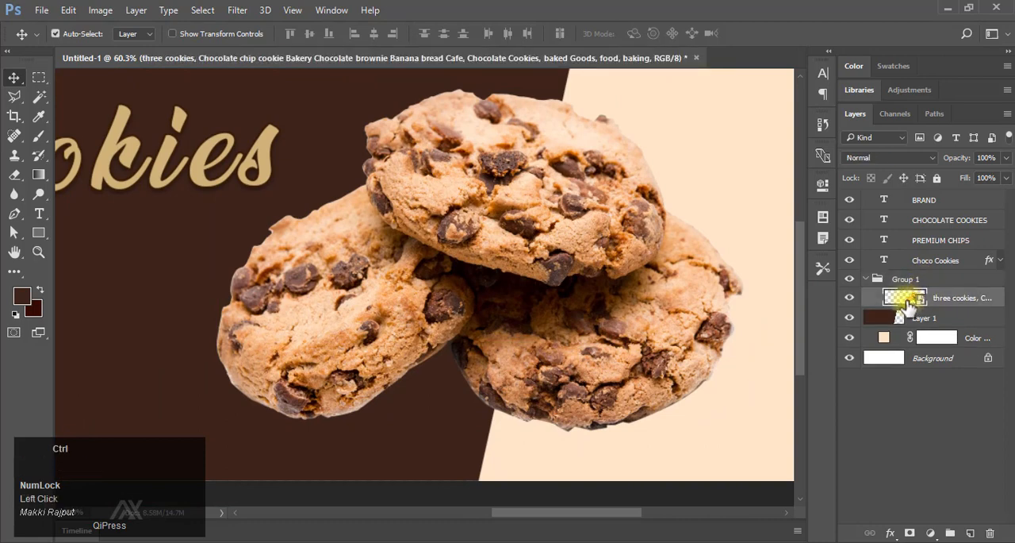
pyautogui.hotkey('ctrl', 'j')
pyautogui.click(564, 268)
pyautogui.hotkey('shift', 'Down')
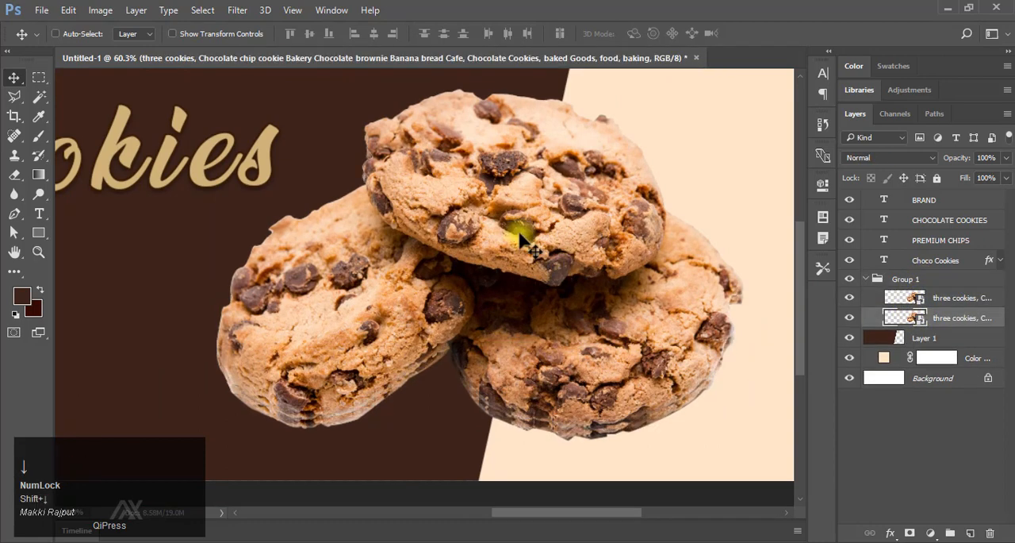
# Apply a black Color Overlay to the lower cookies copy.
pyautogui.click(892, 533)
pyautogui.click(921, 451)
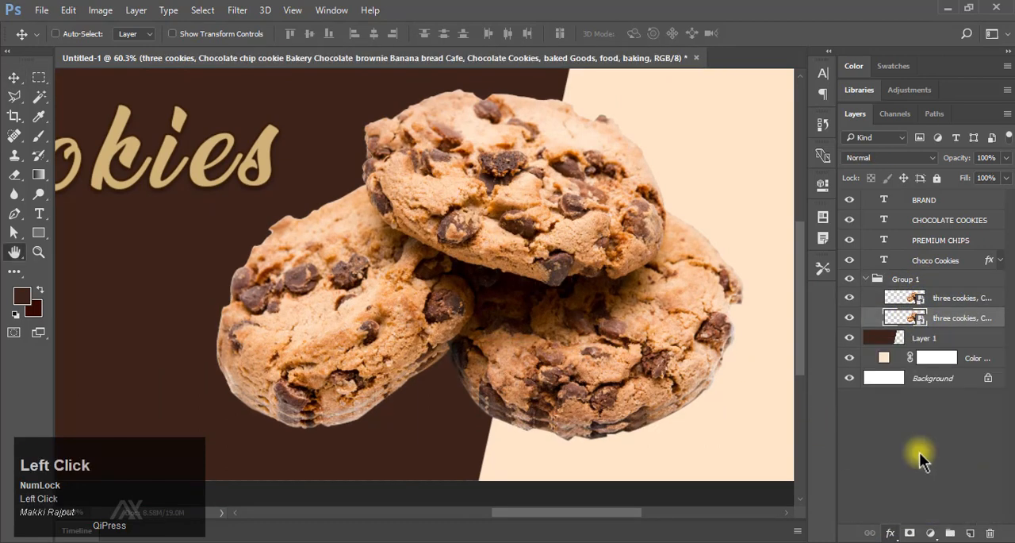
pyautogui.click(932, 137)
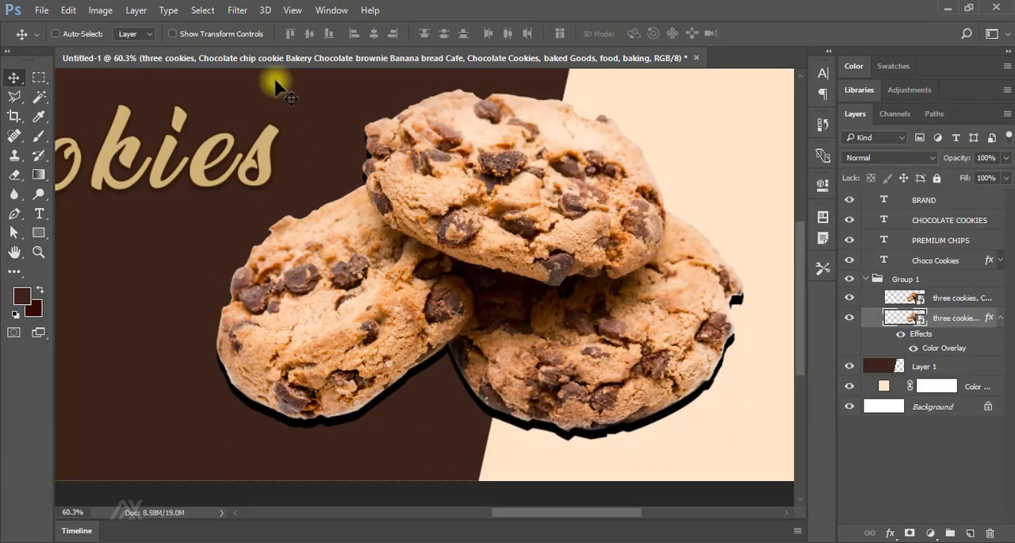
# Apply a Gaussian Blur with a 20-pixel radius to the black cookies copy.
pyautogui.press('F9')
pyautogui.click(236, 16)
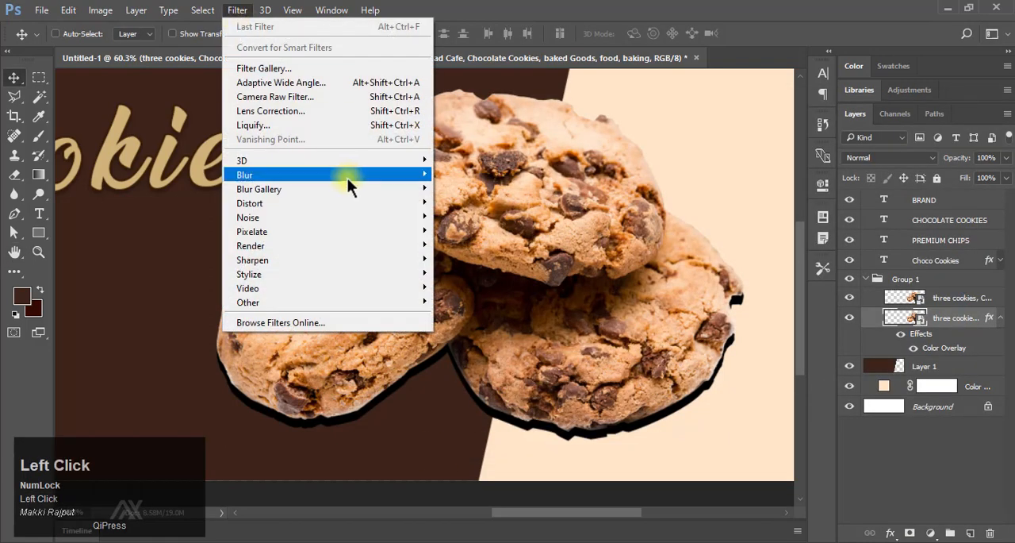
pyautogui.moveTo(347, 178)
pyautogui.click(508, 229)
pyautogui.write('20')
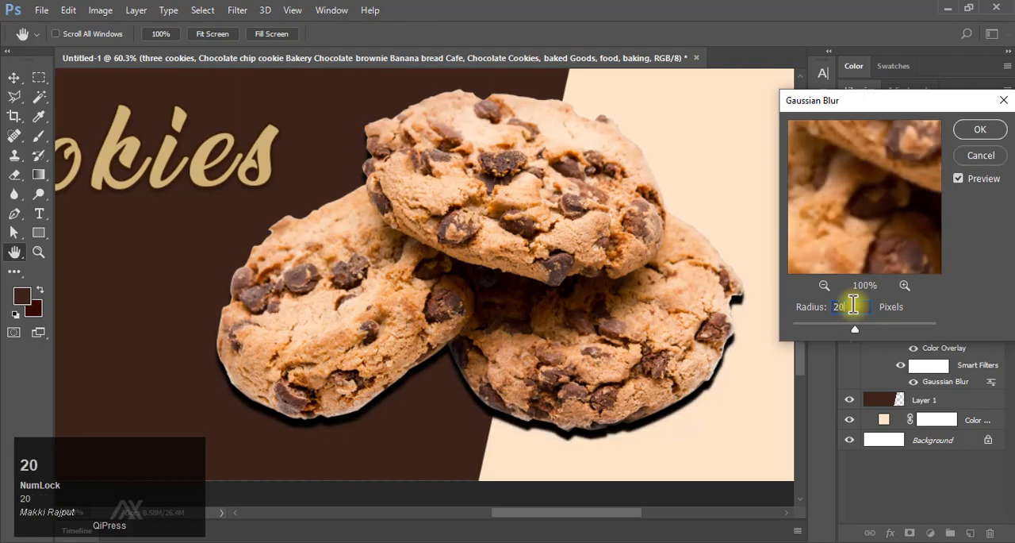
pyautogui.click(968, 130)
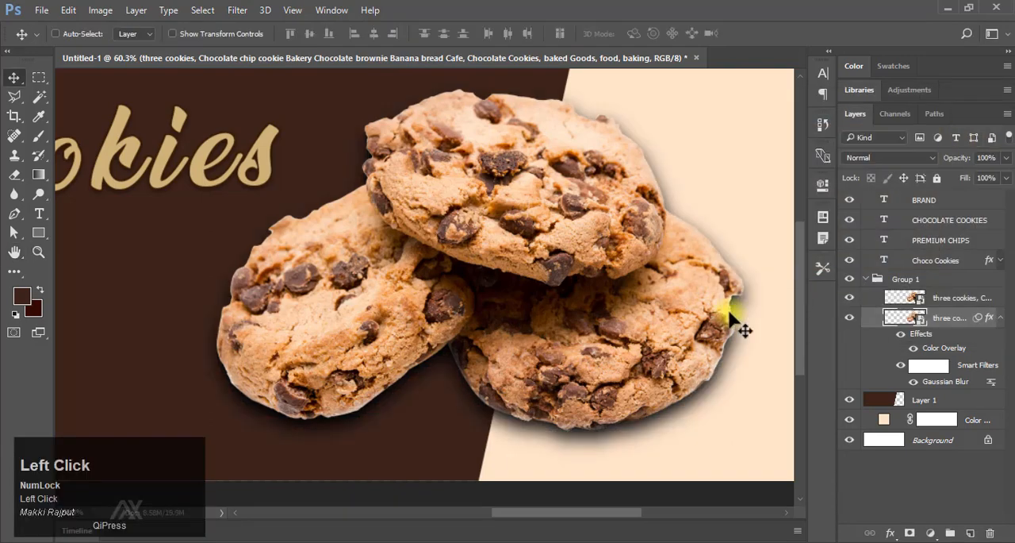
# Squash the black cookies copy to about 19% height beneath the cookies and tilt it slightly as a ground shadow.
pyautogui.click(1000, 318)
pyautogui.hotkey('ctrl', 't')
pyautogui.moveTo(490, 81); pyautogui.dragTo(487, 440)
pyautogui.hotkey('shift', 'Up')
pyautogui.hotkey('shift', 'Up')
pyautogui.hotkey('shift', 'Up')
pyautogui.hotkey('shift', 'Up')
pyautogui.hotkey('shift', 'Up')
pyautogui.hotkey('shift', 'Up')
pyautogui.hotkey('shift', 'Up')
pyautogui.hotkey('shift', 'Up')
pyautogui.hotkey('shift', 'Up')
pyautogui.hotkey('shift', 'Up')
pyautogui.hotkey('shift', 'Up')
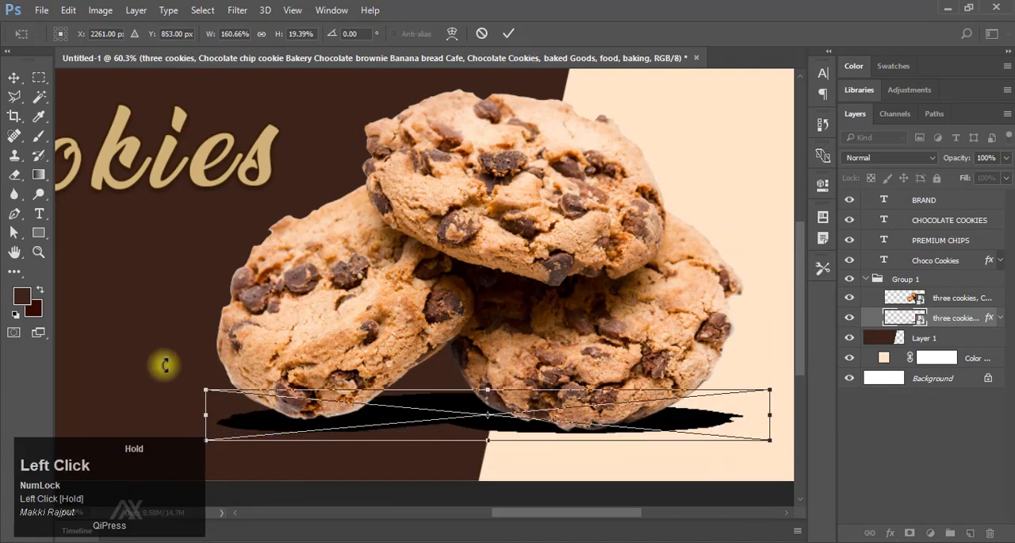
pyautogui.moveTo(165, 364); pyautogui.dragTo(259, 265)
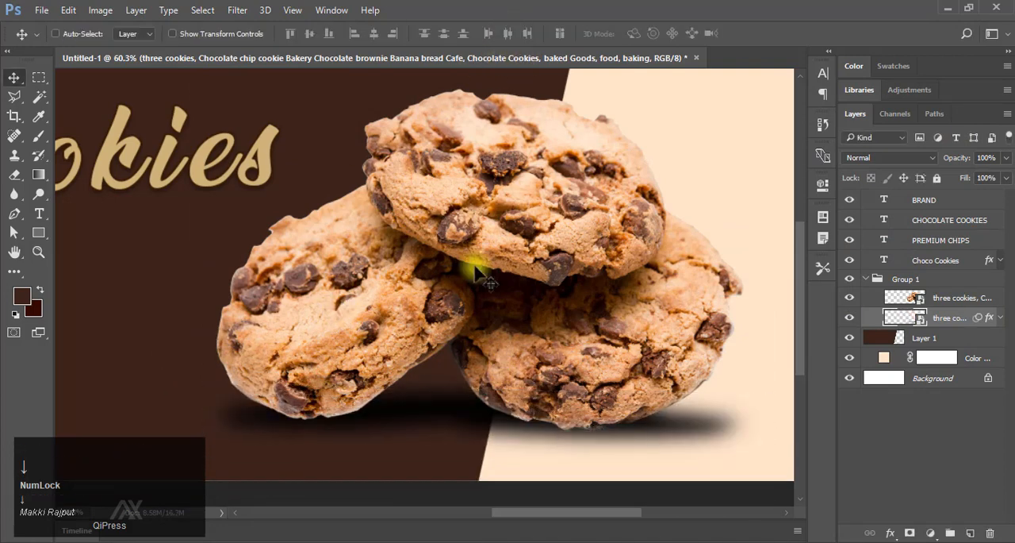
# Nudge the ground shadow slightly down and rotate it clockwise to about 2.73°.
pyautogui.hotkey('shift', 'Down')
pyautogui.hotkey('shift', 'Down')
pyautogui.hotkey('shift', 'Up')
pyautogui.hotkey('ctrl', 't')
pyautogui.moveTo(174, 357); pyautogui.dragTo(178, 348)
pyautogui.click(509, 33)
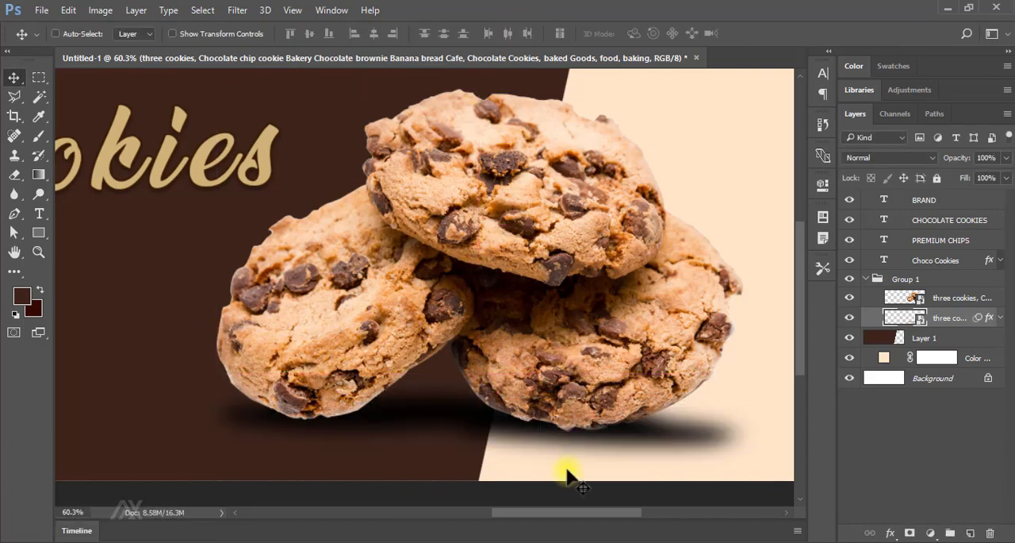
# Rotate the ground shadow a little further clockwise to follow the undersides of the cookies.
pyautogui.moveTo(539, 445); pyautogui.dragTo(557, 445)
pyautogui.moveTo(436, 447); pyautogui.dragTo(495, 395)
pyautogui.hotkey('ctrl', 't')
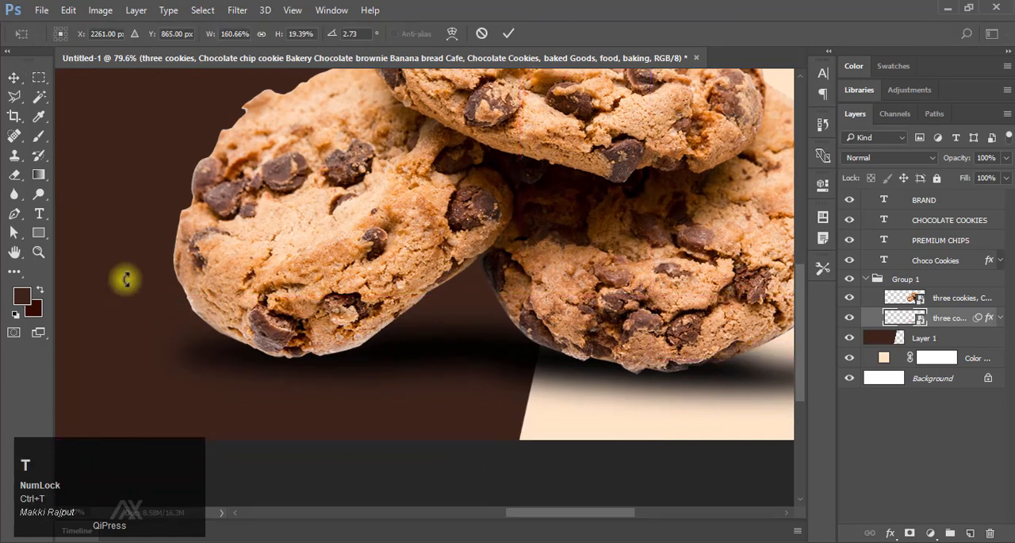
pyautogui.moveTo(126, 278); pyautogui.dragTo(129, 270)
pyautogui.click(509, 34)
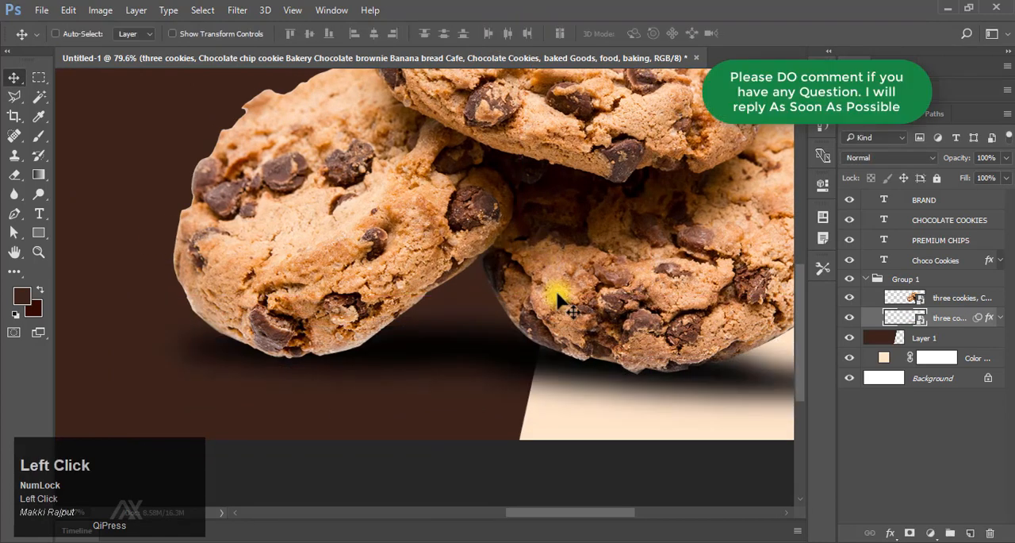
# Load the cookies' outline as a selection and add a new empty layer above the cookies image.
pyautogui.moveTo(584, 318); pyautogui.dragTo(504, 311)
pyautogui.moveTo(951, 157); pyautogui.dragTo(990, 159)
pyautogui.keyDown('ctrl'); pyautogui.click(903, 303); pyautogui.keyUp('ctrl')
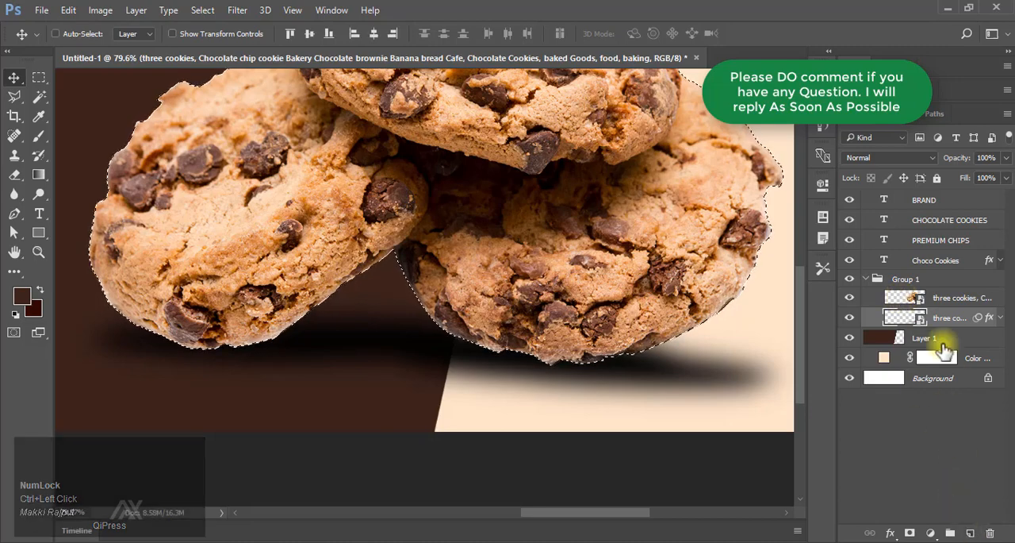
pyautogui.click(971, 533)
pyautogui.moveTo(542, 373); pyautogui.dragTo(559, 405)
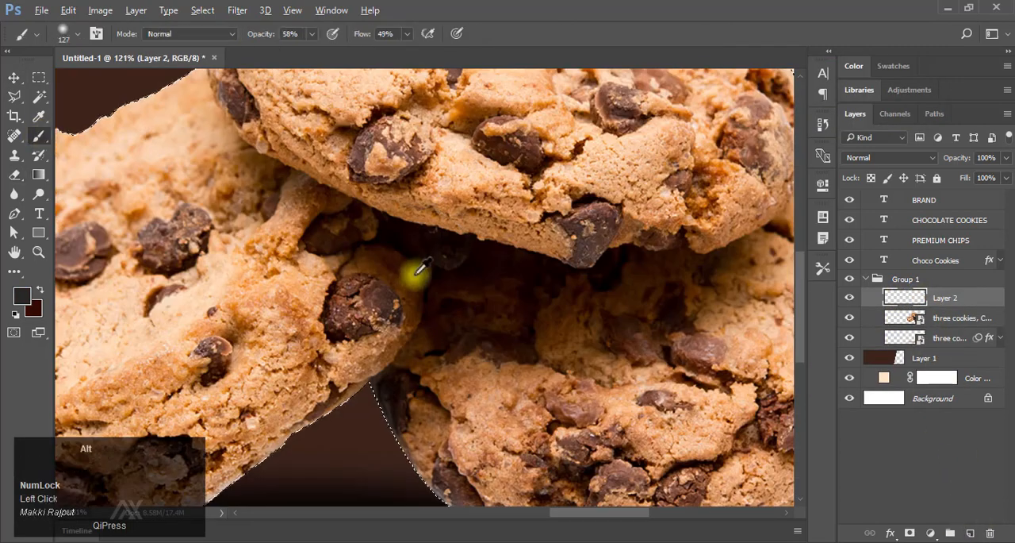
# Sample a dark brown from the cookies and brush soft shading along their lower edges at 58% opacity and 49% flow.
pyautogui.keyDown('alt'); pyautogui.click(374, 248); pyautogui.keyUp('alt')
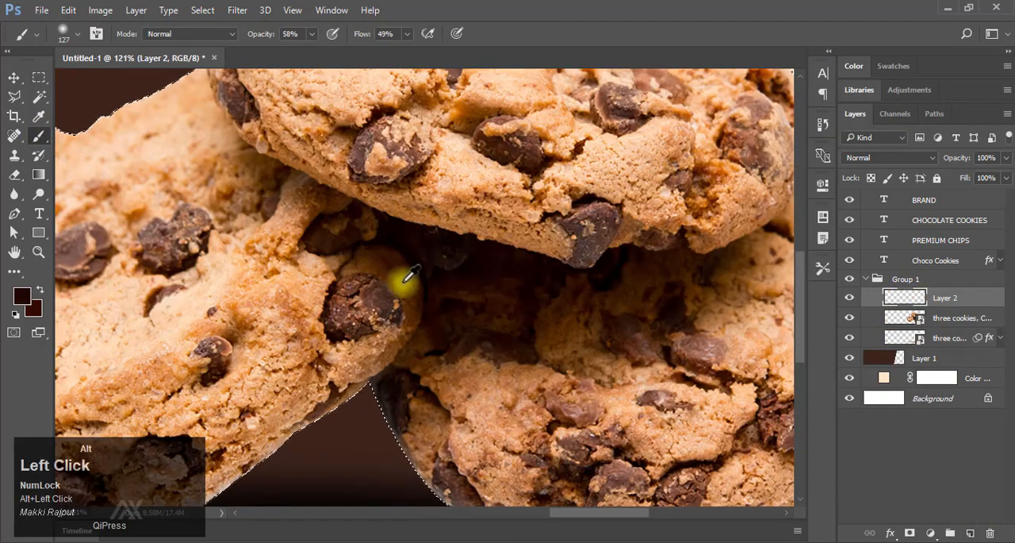
pyautogui.moveTo(458, 324); pyautogui.dragTo(454, 222)
pyautogui.moveTo(422, 317)
pyautogui.mouseDown()
pyautogui.moveTo(441, 334)
pyautogui.moveTo(566, 333)
pyautogui.moveTo(290, 322)
pyautogui.moveTo(605, 294)
pyautogui.moveTo(316, 283)
pyautogui.moveTo(794, 353)
pyautogui.mouseUp()
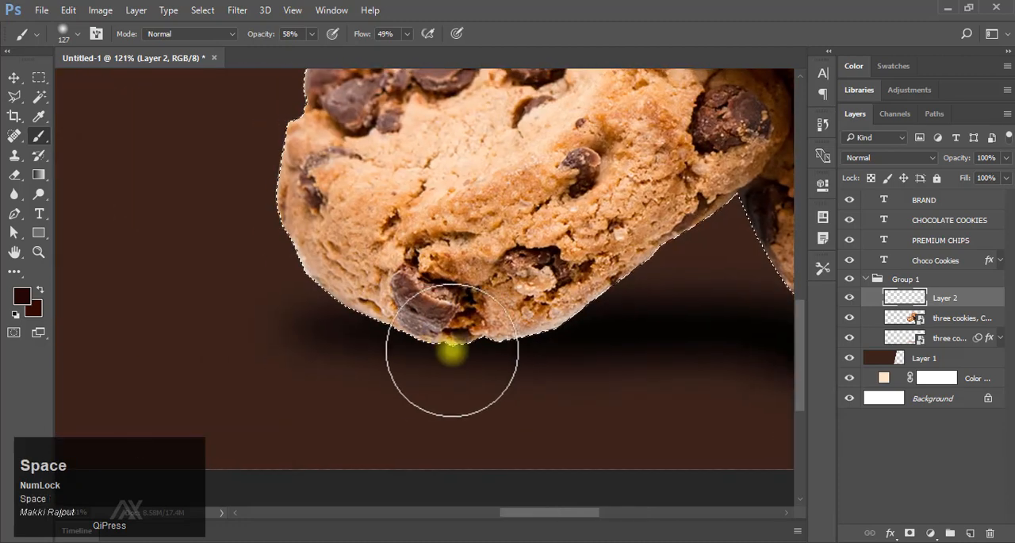
pyautogui.moveTo(546, 361)
pyautogui.mouseDown()
pyautogui.moveTo(498, 321)
pyautogui.moveTo(572, 306)
pyautogui.moveTo(468, 334)
pyautogui.moveTo(386, 334)
pyautogui.moveTo(608, 314)
pyautogui.moveTo(408, 334)
pyautogui.moveTo(391, 357)
pyautogui.mouseUp()
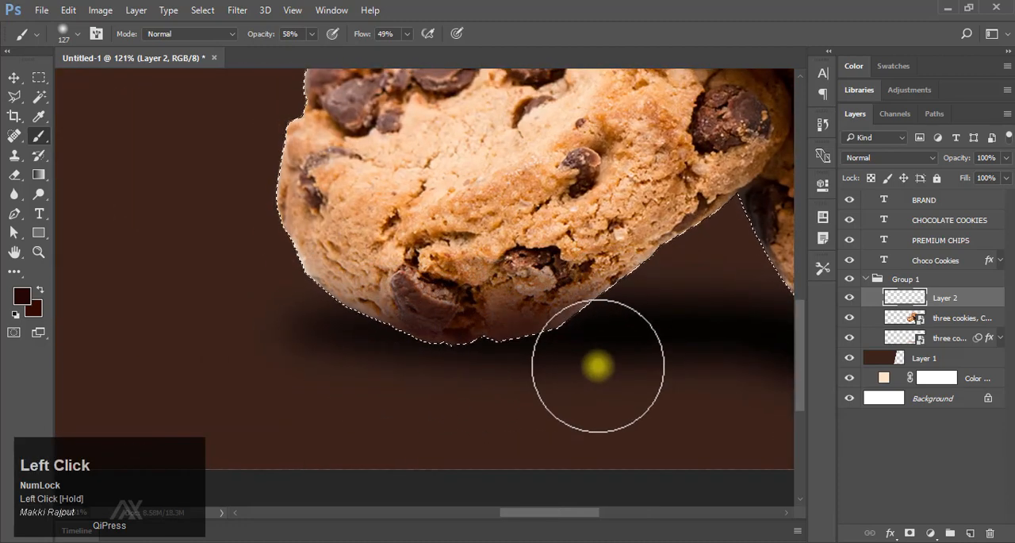
pyautogui.moveTo(643, 351)
pyautogui.mouseDown()
pyautogui.moveTo(483, 356)
pyautogui.moveTo(519, 366)
pyautogui.mouseUp()
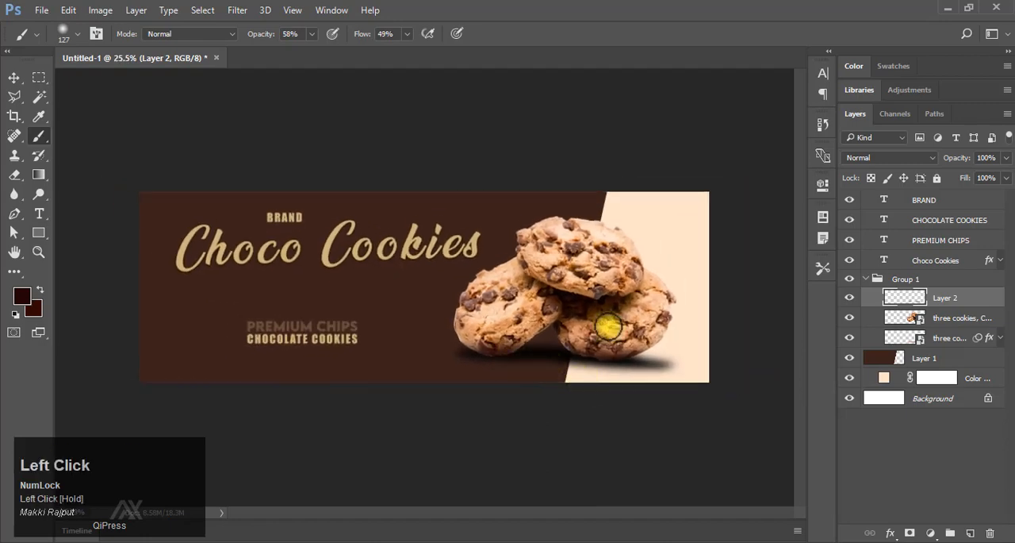
# Flatten the ground shadow slightly and nudge it up, undoing the last nudge.
pyautogui.hotkey('ctrl', '0')
pyautogui.press('F9')
pyautogui.moveTo(595, 367); pyautogui.dragTo(632, 380)
pyautogui.moveTo(632, 381)
pyautogui.mouseDown()
pyautogui.moveTo(510, 351)
pyautogui.moveTo(565, 356)
pyautogui.mouseUp()
pyautogui.click(565, 355)
pyautogui.hotkey('ctrl', 't')
pyautogui.moveTo(502, 319); pyautogui.dragTo(501, 336)
pyautogui.click(509, 33)
pyautogui.press('Up')
pyautogui.press('Up')
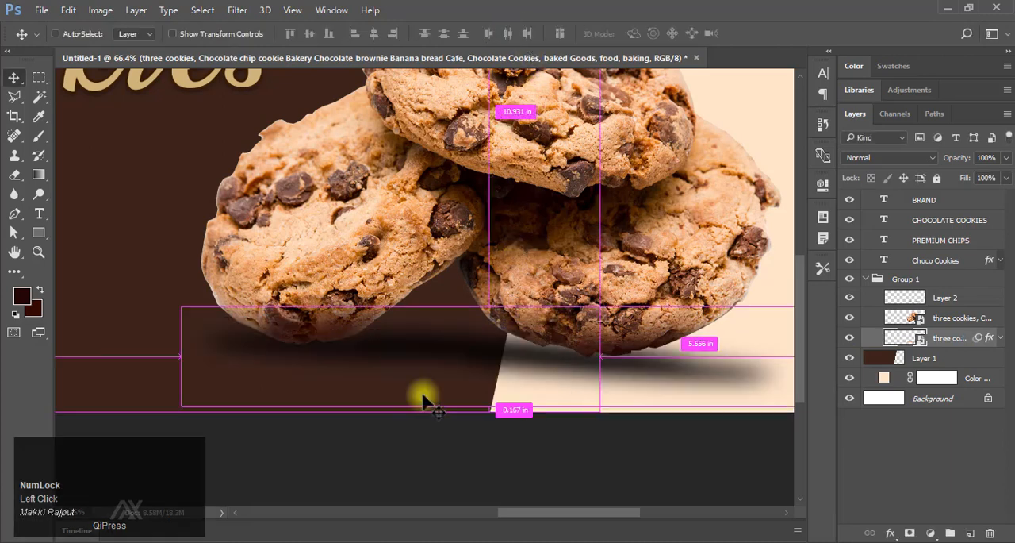
pyautogui.hotkey('ctrl', 'z')
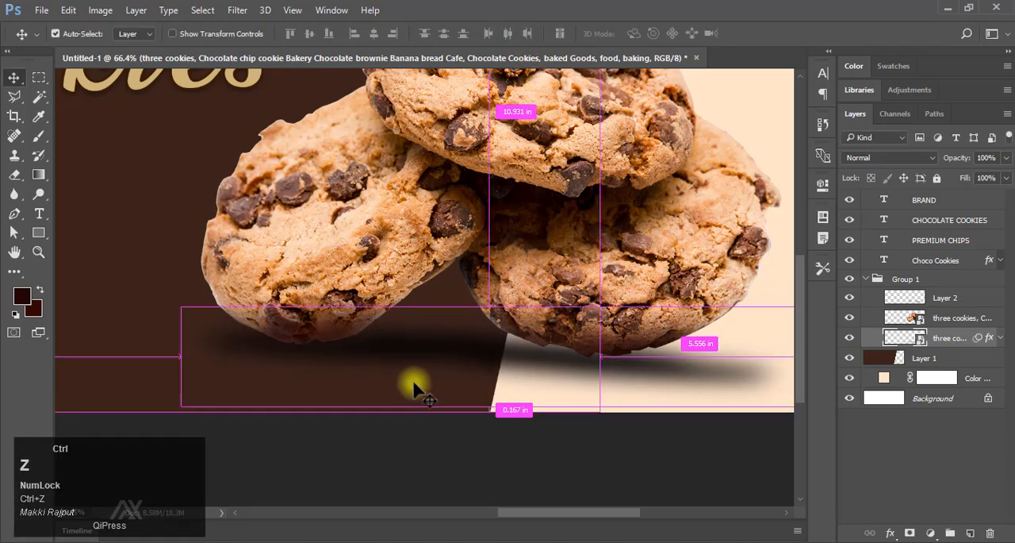
# Flatten the ground shadow slightly with Free Transform, to a height of 17.60%.
pyautogui.hotkey('ctrl', 't')
pyautogui.moveTo(502, 316); pyautogui.dragTo(501, 317)
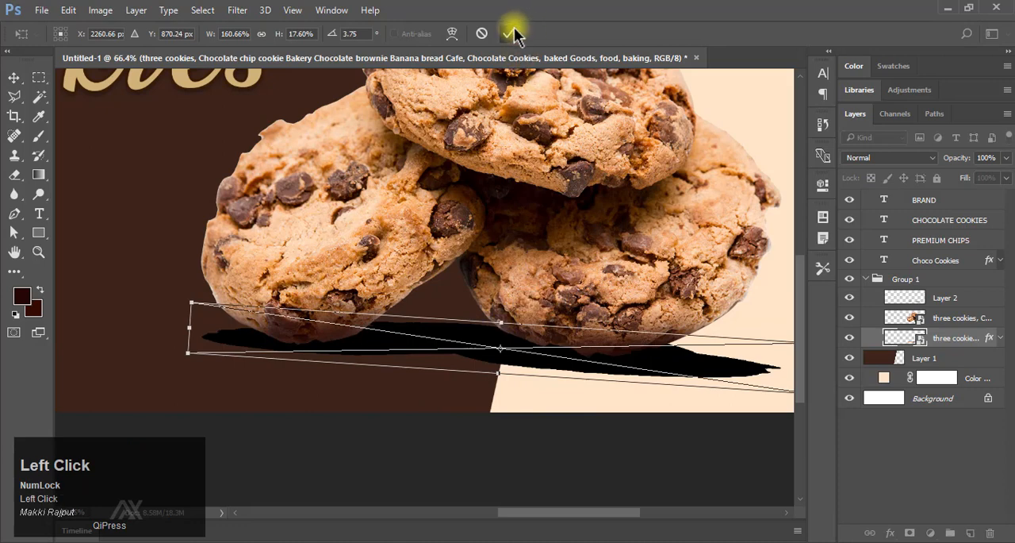
pyautogui.click(511, 33)
pyautogui.moveTo(953, 160); pyautogui.dragTo(981, 159)
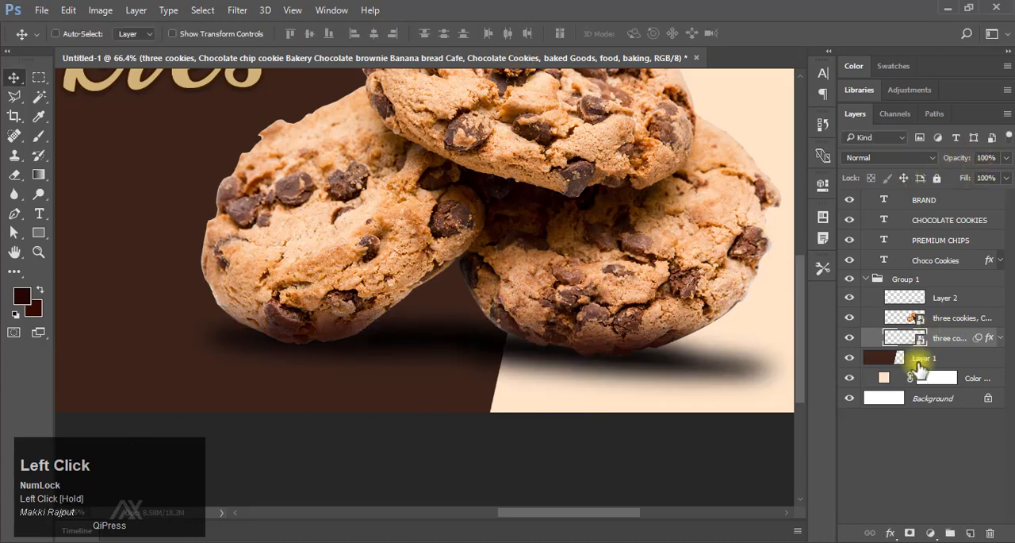
# Add an empty layer directly above the ground shadow and brush dark brown contact shading under the cookies at 58% opacity and 49% flow.
pyautogui.click(970, 532)
pyautogui.press('b')
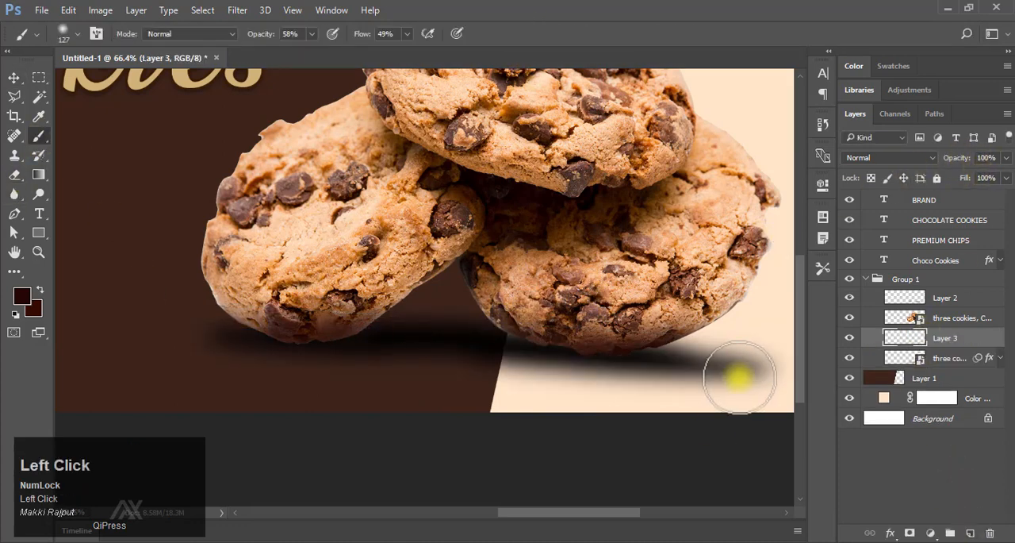
pyautogui.keyDown('ctrl'); pyautogui.click(902, 318); pyautogui.keyUp('ctrl')
pyautogui.hotkey('ctrl', 'd')
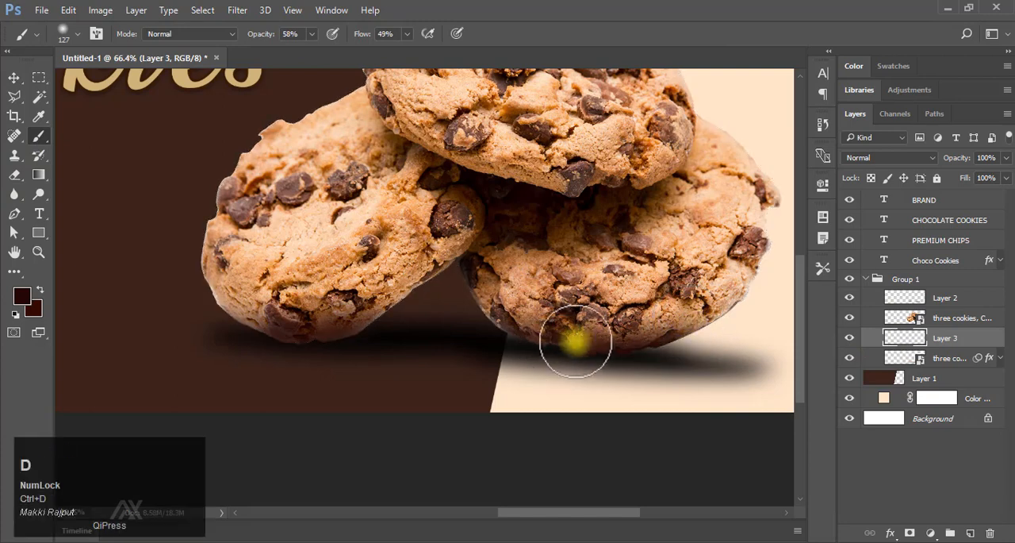
pyautogui.moveTo(585, 341); pyautogui.dragTo(577, 339)
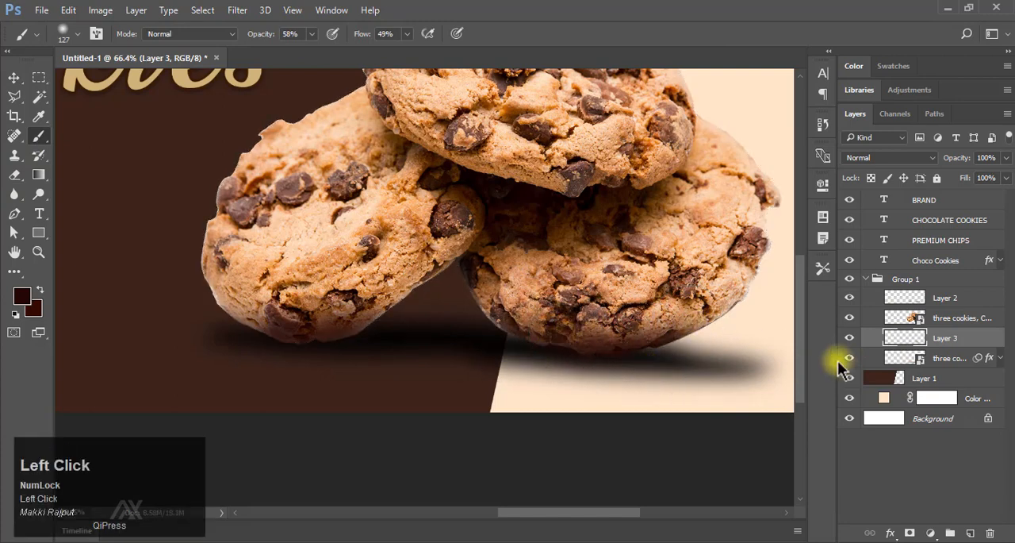
# Set the foreground colour to black (000000) and brush contact shadows beneath the cookies on the new layer.
pyautogui.click(22, 296)
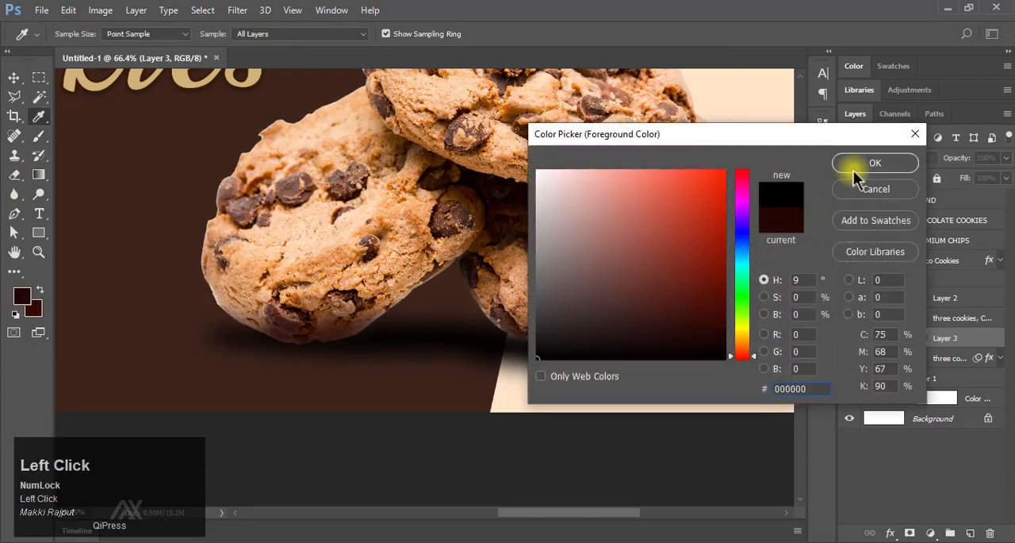
pyautogui.click(874, 163)
pyautogui.press('e')
pyautogui.moveTo(565, 349); pyautogui.dragTo(556, 360)
pyautogui.press('b')
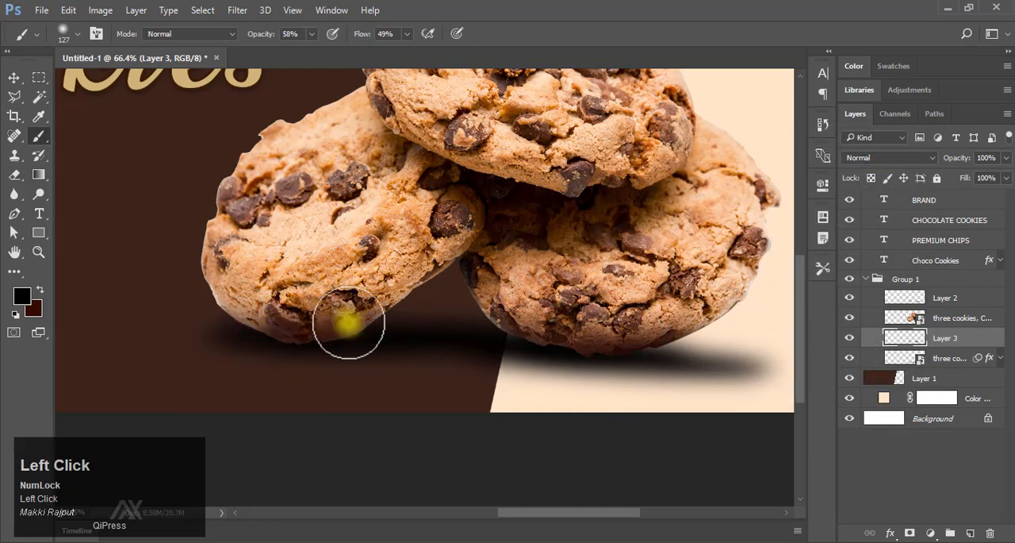
# Add a layer mask to the ground shadow and paint black on it to fade the shadow's outer parts and the gap between the cookies.
pyautogui.press('e')
pyautogui.click(687, 358)
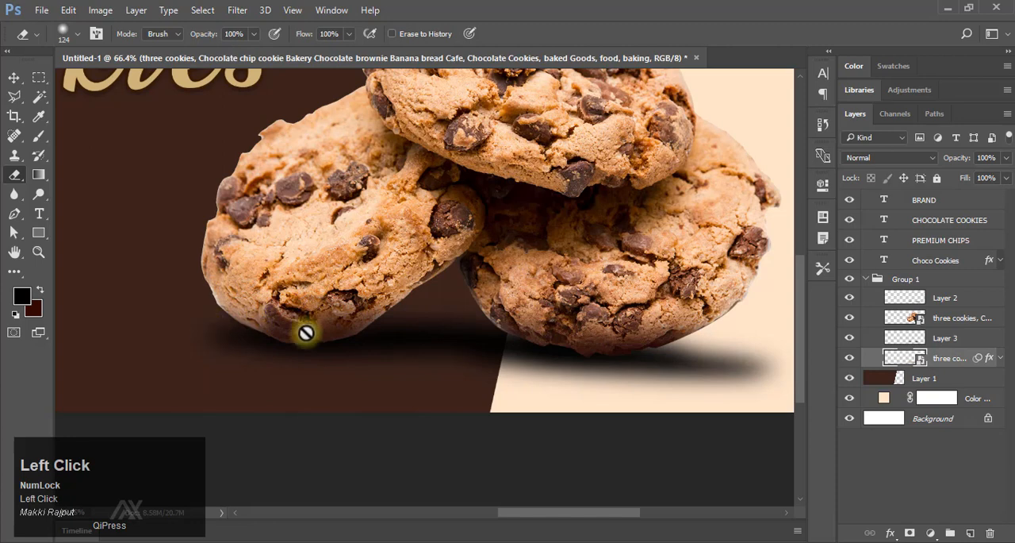
pyautogui.click(910, 533)
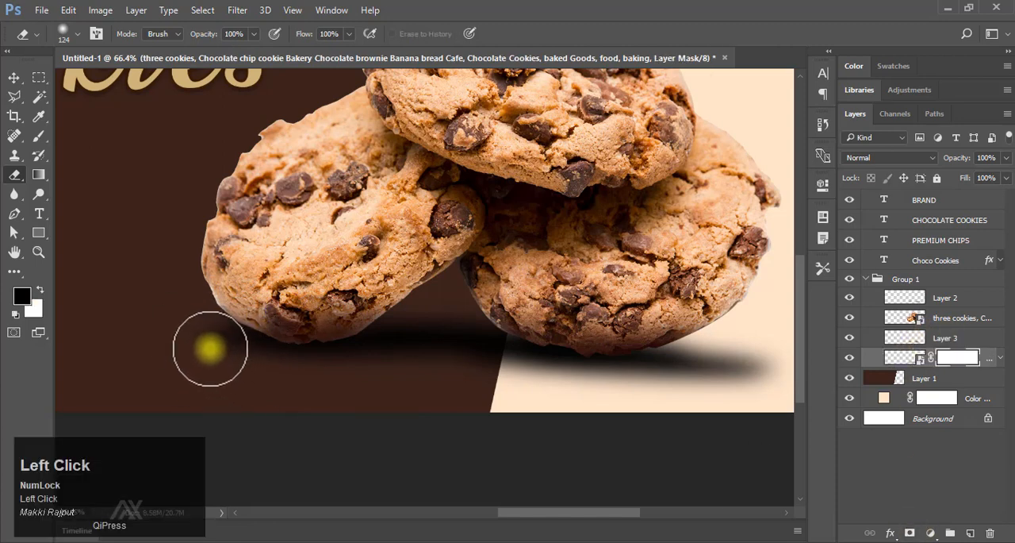
pyautogui.press('b')
pyautogui.press('x')
pyautogui.click(235, 389)
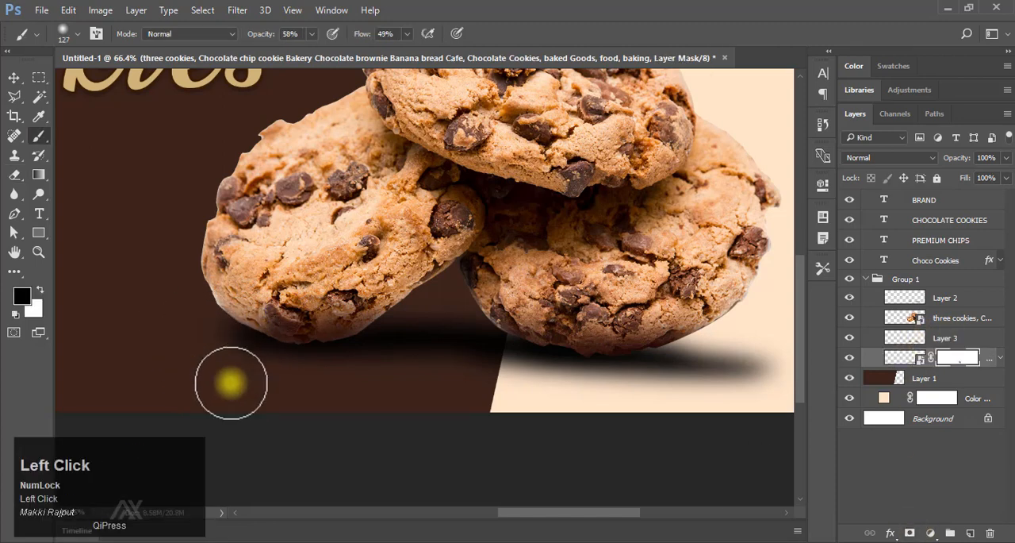
pyautogui.moveTo(594, 346); pyautogui.dragTo(428, 336)
pyautogui.moveTo(630, 355)
pyautogui.mouseDown()
pyautogui.moveTo(565, 363)
pyautogui.moveTo(538, 379)
pyautogui.moveTo(609, 342)
pyautogui.moveTo(457, 394)
pyautogui.moveTo(580, 385)
pyautogui.mouseUp()
pyautogui.moveTo(289, 319)
pyautogui.mouseDown()
pyautogui.moveTo(465, 327)
pyautogui.moveTo(358, 370)
pyautogui.mouseUp()
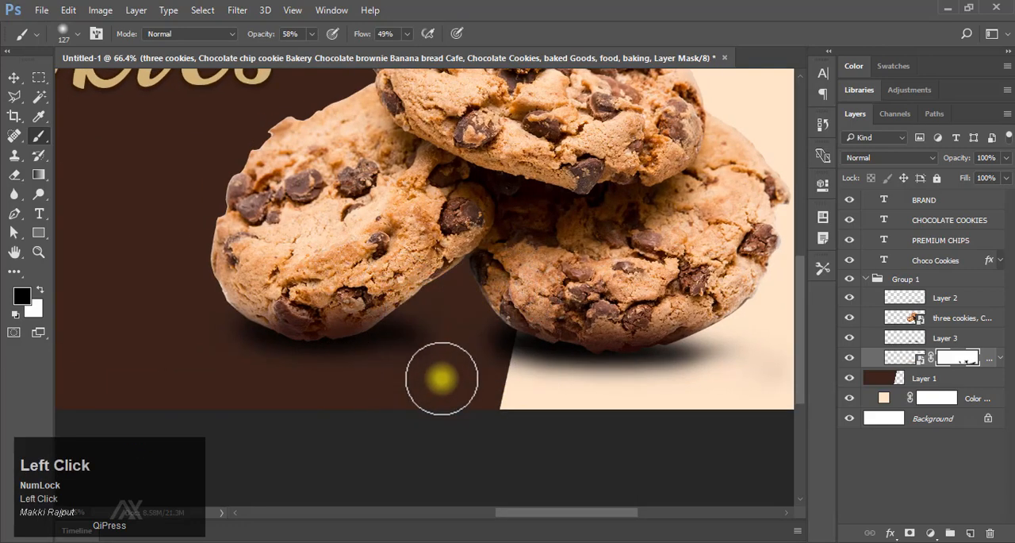
pyautogui.moveTo(524, 363); pyautogui.dragTo(467, 361)
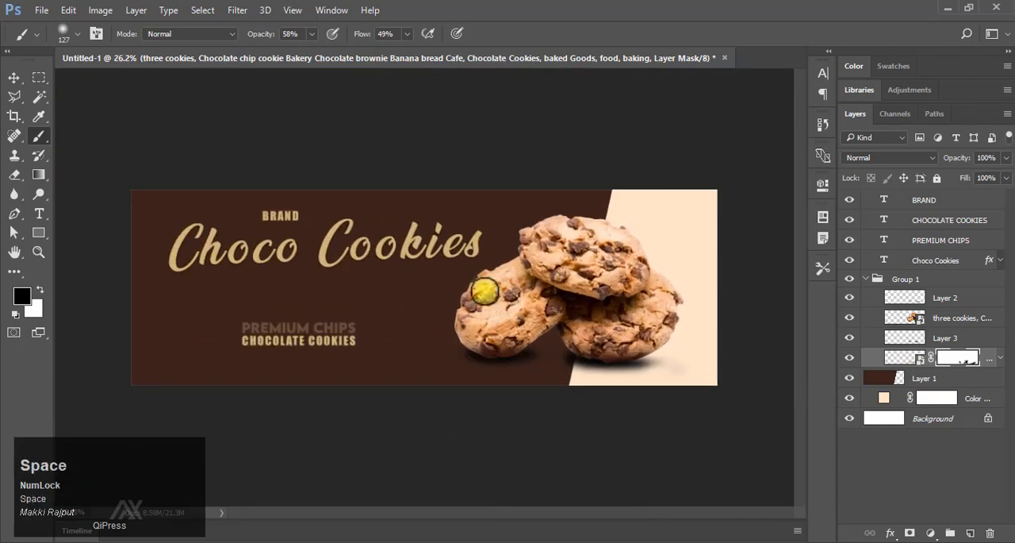
# Place the chocolate drop image between the subtitle and the cookies and rasterize its layer.
pyautogui.press('F9')
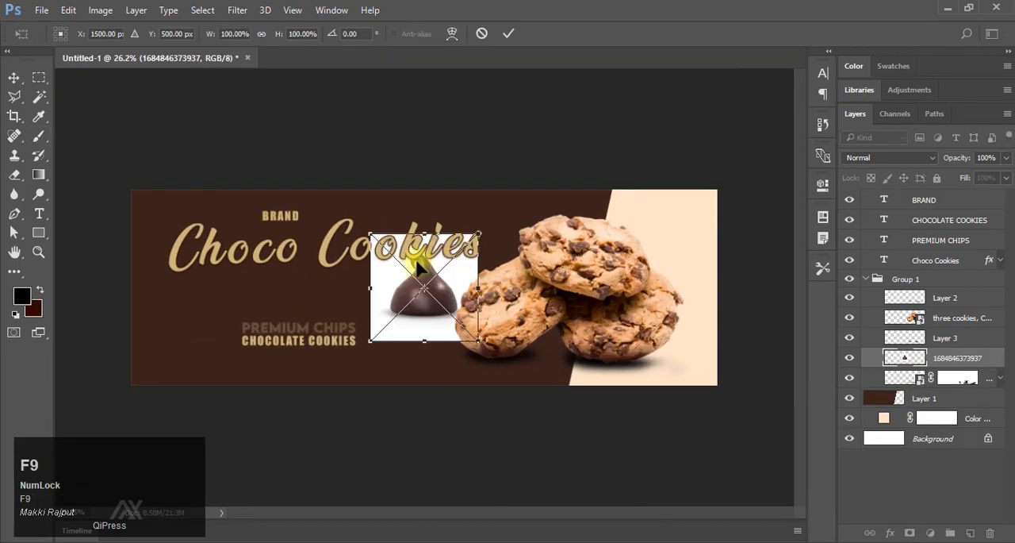
pyautogui.moveTo(420, 291); pyautogui.dragTo(455, 322)
pyautogui.click(508, 34)
pyautogui.moveTo(433, 369); pyautogui.dragTo(405, 326)
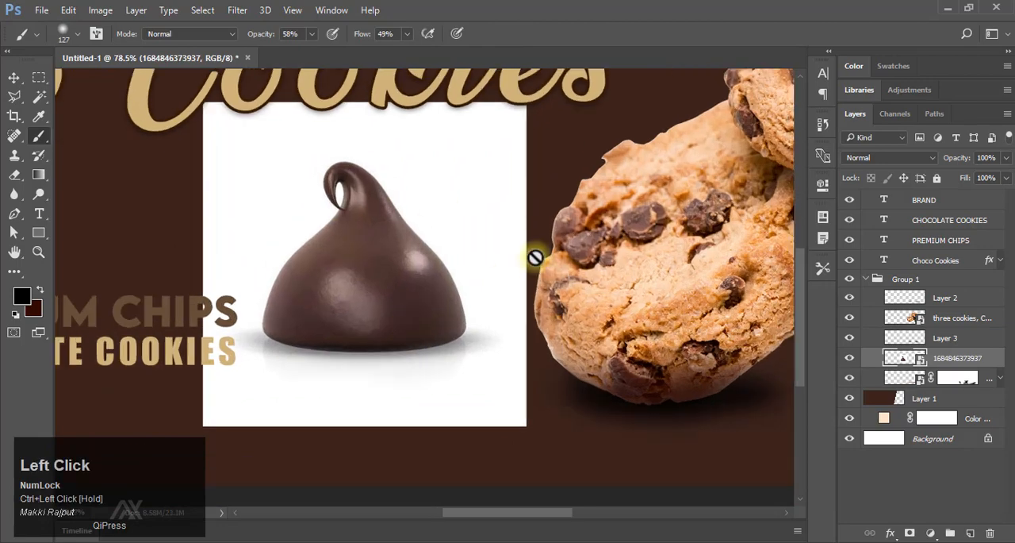
pyautogui.rightClick(918, 347)
pyautogui.click(749, 328)
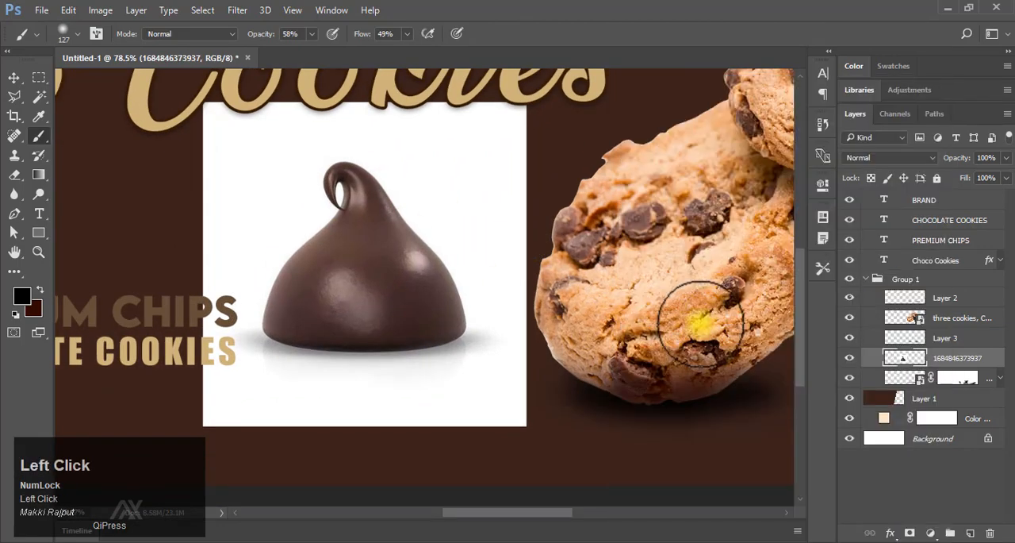
# Select the white background and grey base shadow around the chocolate drop with the Magic Wand at tolerance 32, and delete them.
pyautogui.rightClick(42, 100)
pyautogui.click(99, 109)
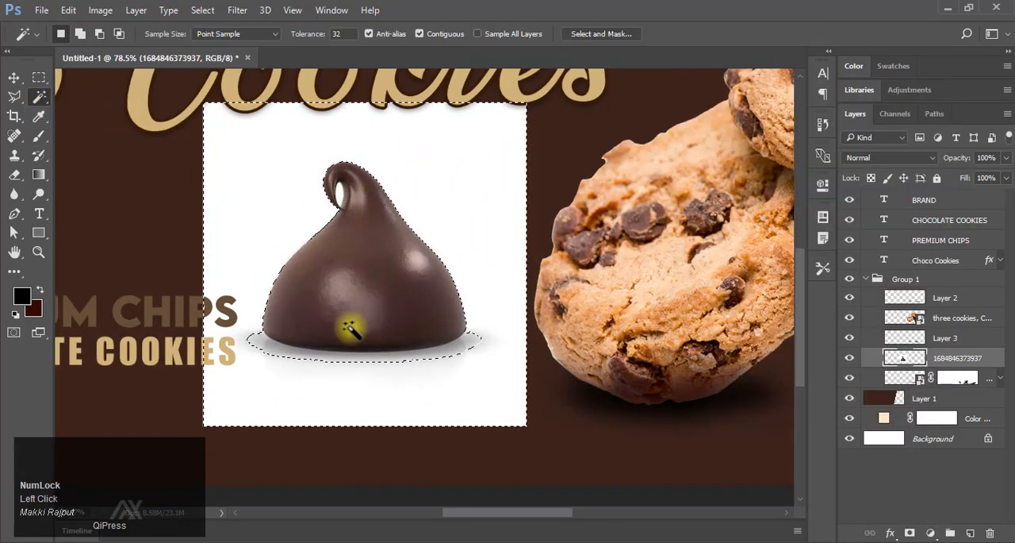
pyautogui.moveTo(265, 346); pyautogui.dragTo(329, 341)
pyautogui.moveTo(400, 334); pyautogui.dragTo(317, 293)
pyautogui.keyDown('shift'); pyautogui.click(183, 300); pyautogui.keyUp('shift')
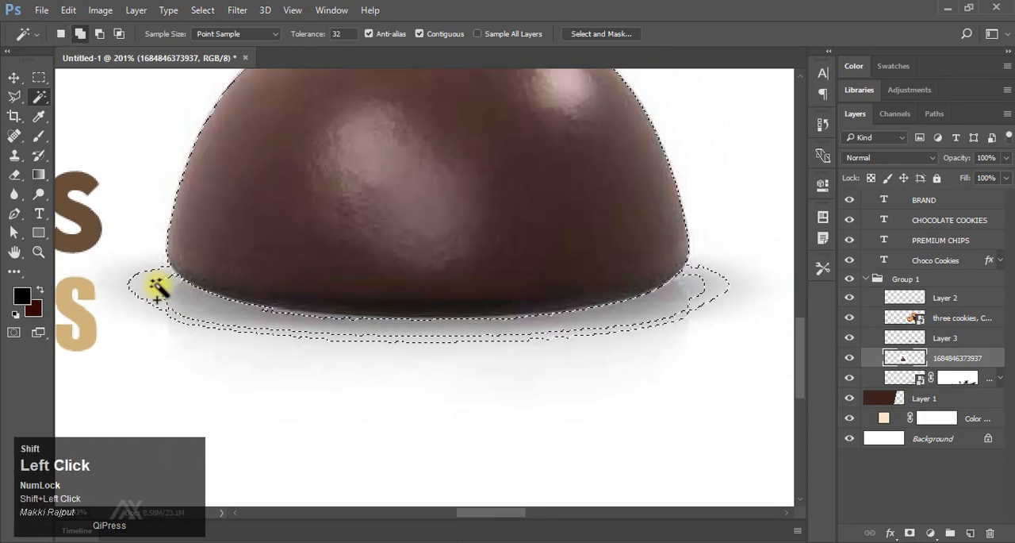
pyautogui.keyDown('shift'); pyautogui.click(160, 287); pyautogui.keyUp('shift')
pyautogui.keyDown('shift'); pyautogui.click(277, 314); pyautogui.keyUp('shift')
pyautogui.moveTo(544, 289); pyautogui.dragTo(420, 389)
pyautogui.press('Delete')
pyautogui.hotkey('ctrl', 'd')
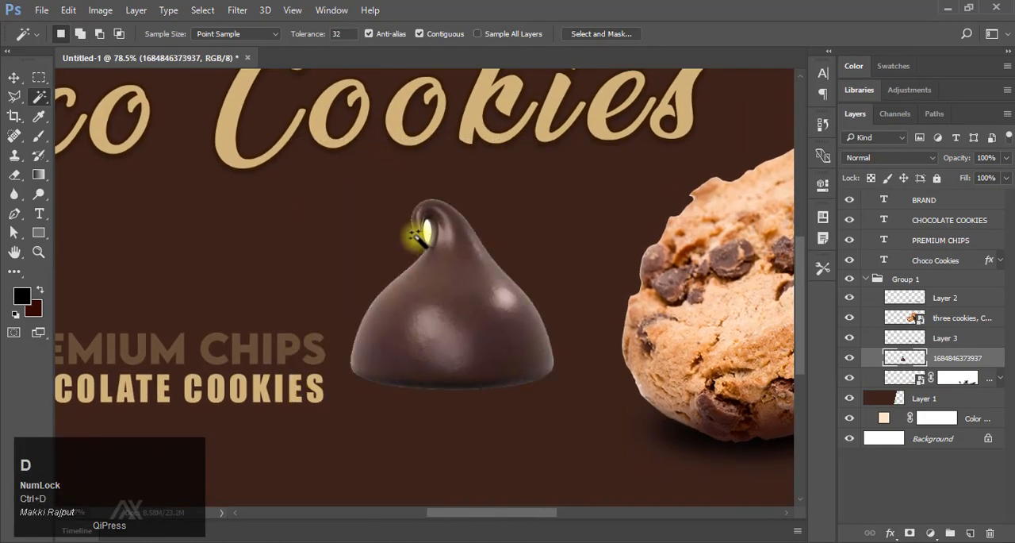
# Select and delete the white area inside the curl at the chocolate drop's tip.
pyautogui.moveTo(408, 226); pyautogui.dragTo(433, 246)
pyautogui.click(421, 229)
pyautogui.hotkey('ctrl', 'd')
# Scale the chocolate drop proportionally to 41% and move it beside the lower part of the left cookie.
pyautogui.moveTo(510, 243); pyautogui.dragTo(253, 198)
pyautogui.moveTo(432, 266); pyautogui.dragTo(466, 263)
pyautogui.hotkey('ctrl', 't')
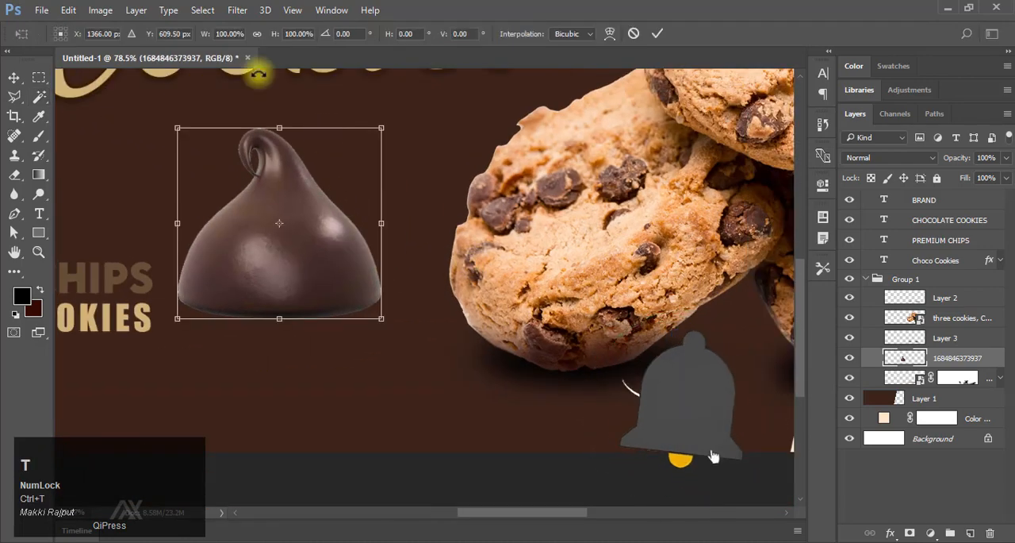
pyautogui.moveTo(180, 123); pyautogui.dragTo(304, 231)
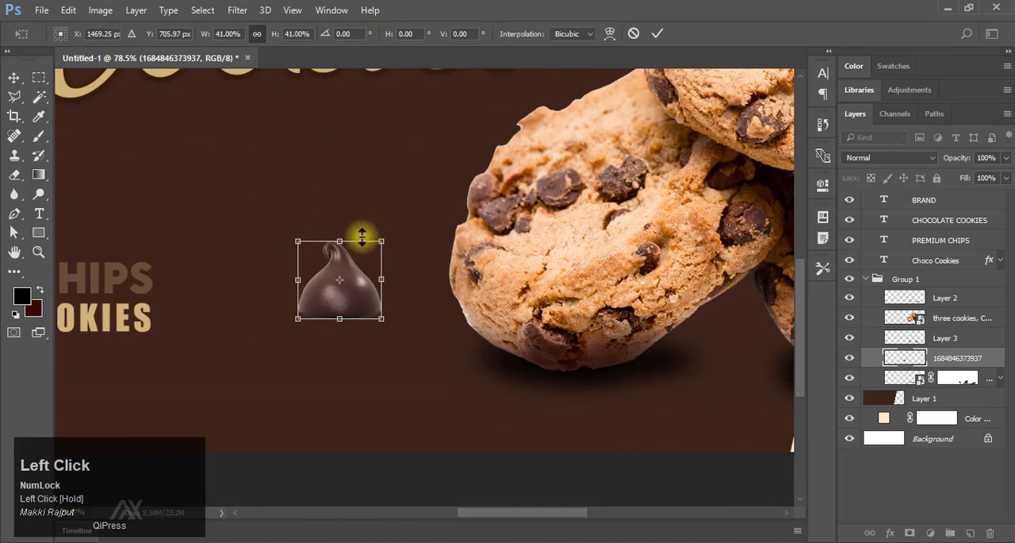
pyautogui.moveTo(353, 269); pyautogui.dragTo(397, 303)
pyautogui.click(658, 34)
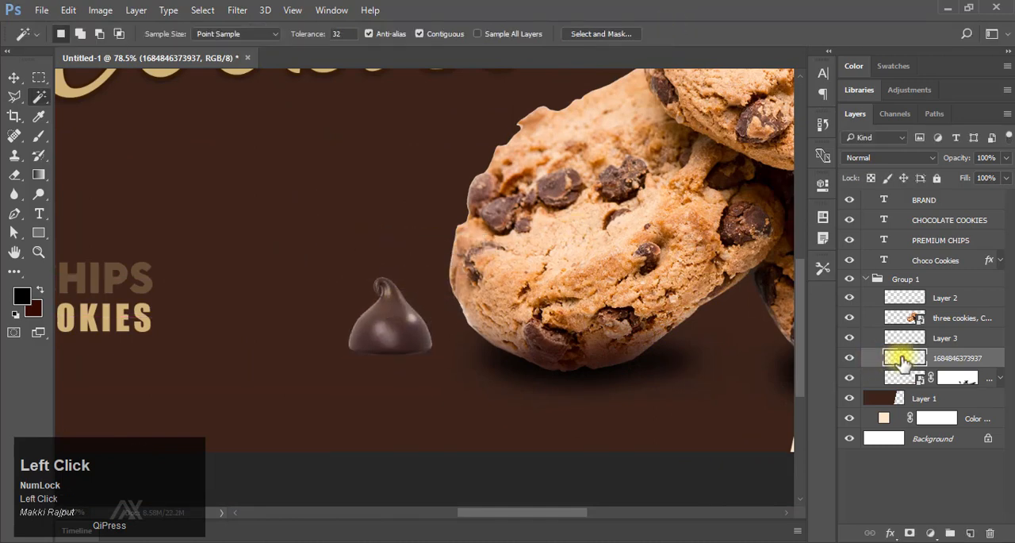
# Move the chocolate drop layer out of Group 1 to just above it and put it in a new group.
pyautogui.moveTo(902, 358); pyautogui.dragTo(900, 276)
pyautogui.click(867, 300)
pyautogui.hotkey('ctrl', 'g')
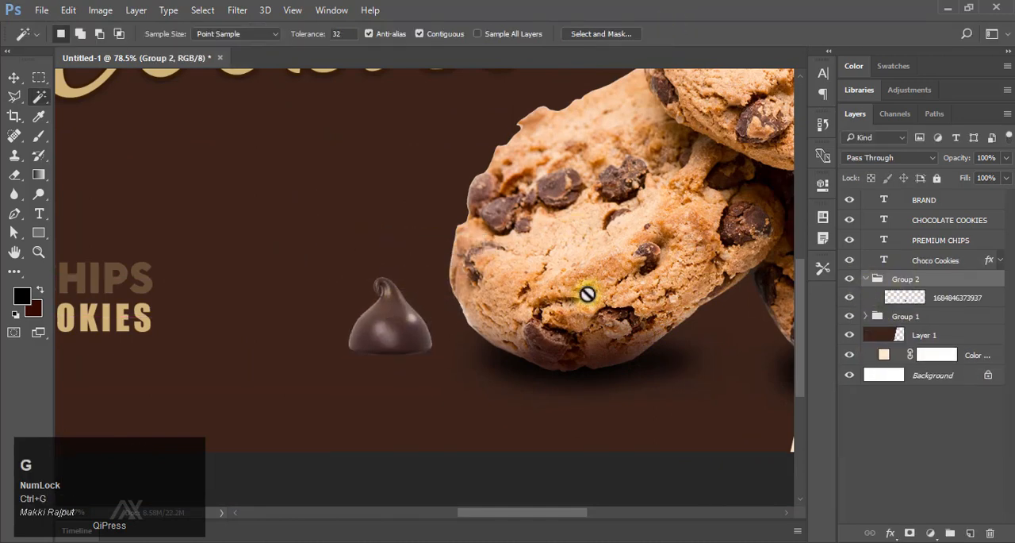
# Duplicate the chocolate drop, nudge the lower copy down, and give that copy a black Color Overlay at 100% opacity.
pyautogui.hotkey('ctrl', 'j')
pyautogui.click(918, 317)
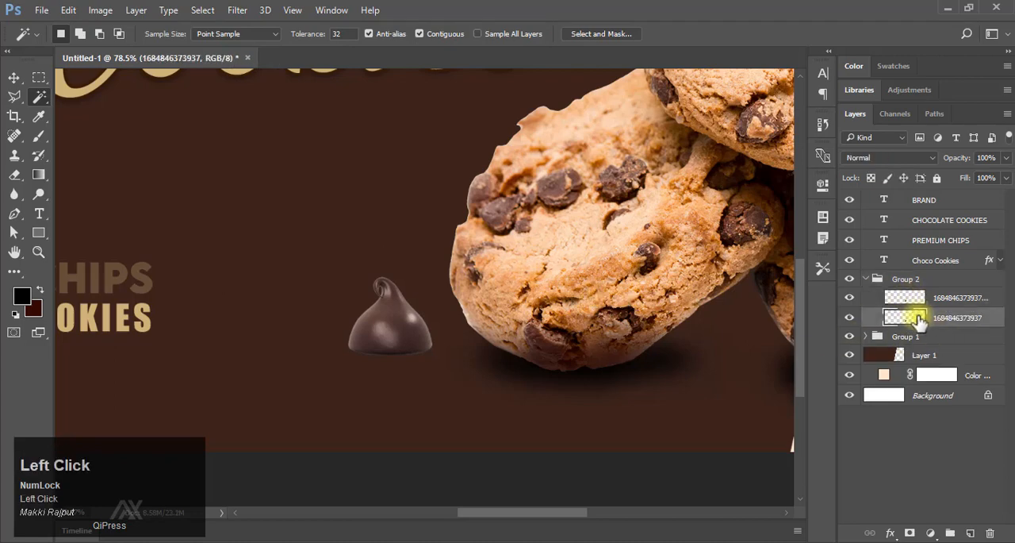
pyautogui.press('v')
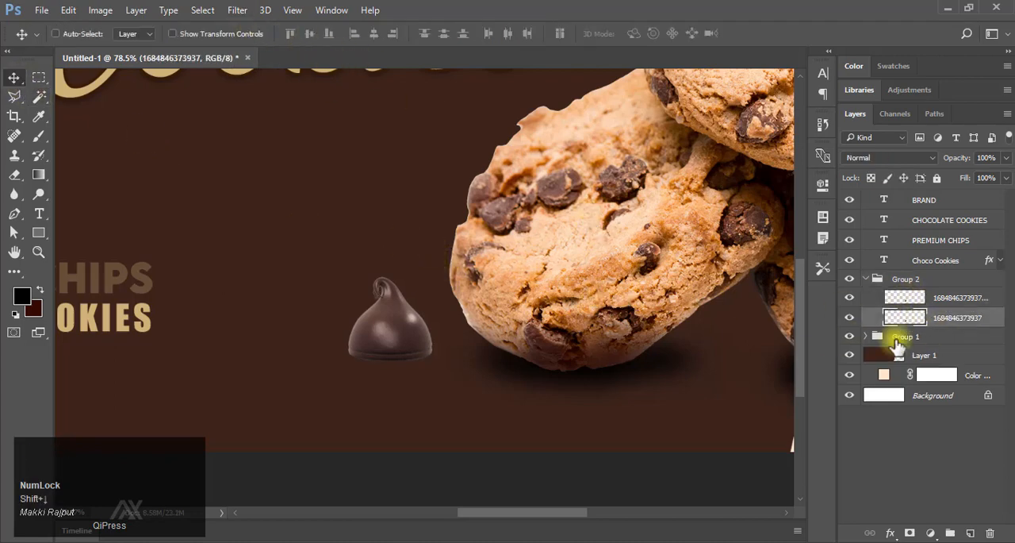
pyautogui.click(890, 533)
pyautogui.click(913, 452)
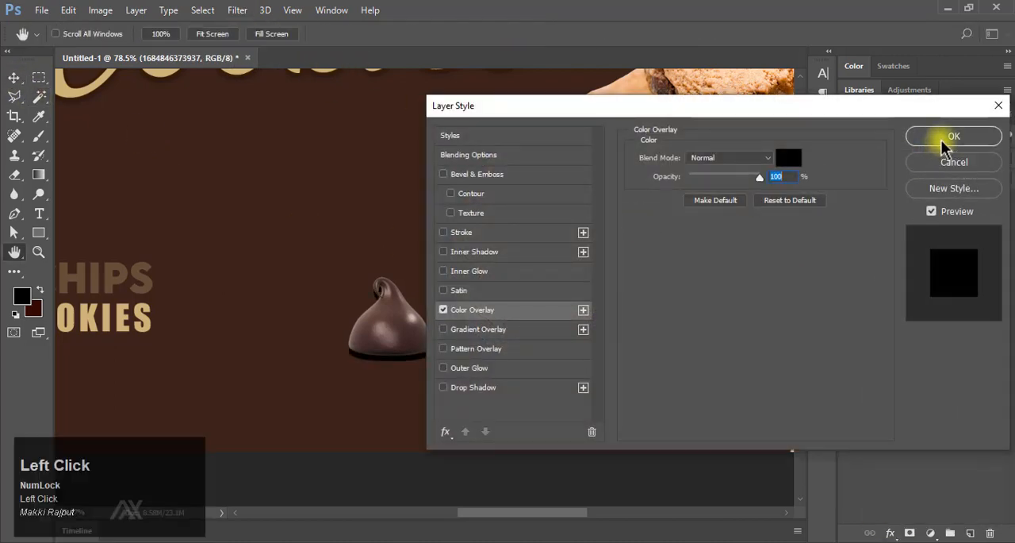
pyautogui.click(954, 137)
# Squash the black drop copy into a thin strip under the chocolate drop's base.
pyautogui.scroll(3, 389, 317)
pyautogui.hotkey('ctrl', 't')
pyautogui.moveTo(394, 229); pyautogui.dragTo(395, 364)
pyautogui.click(658, 34)
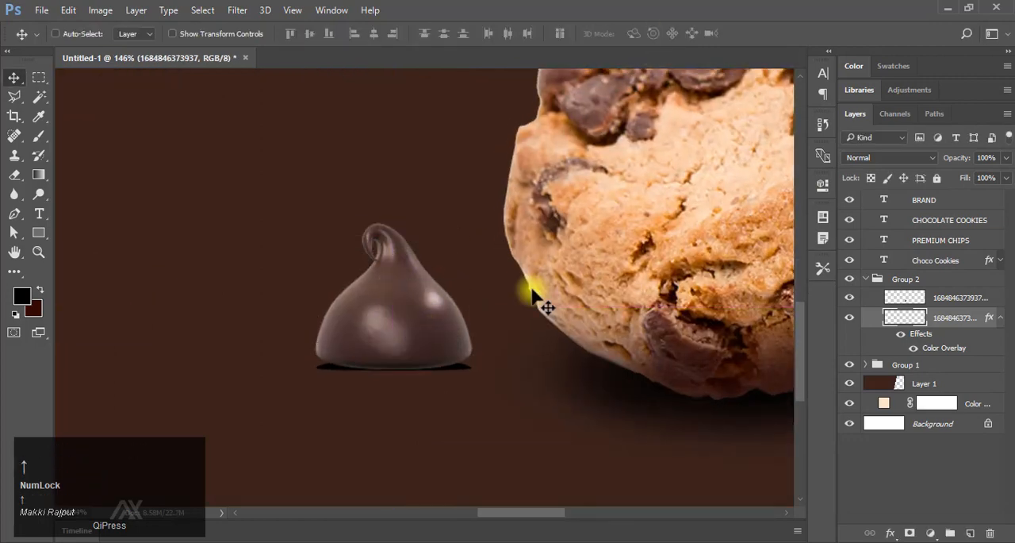
# Apply a Gaussian Blur with a 5-pixel radius to the drop's black shadow strip and nudge it up.
pyautogui.click(237, 10)
pyautogui.moveTo(254, 170)
pyautogui.click(501, 230)
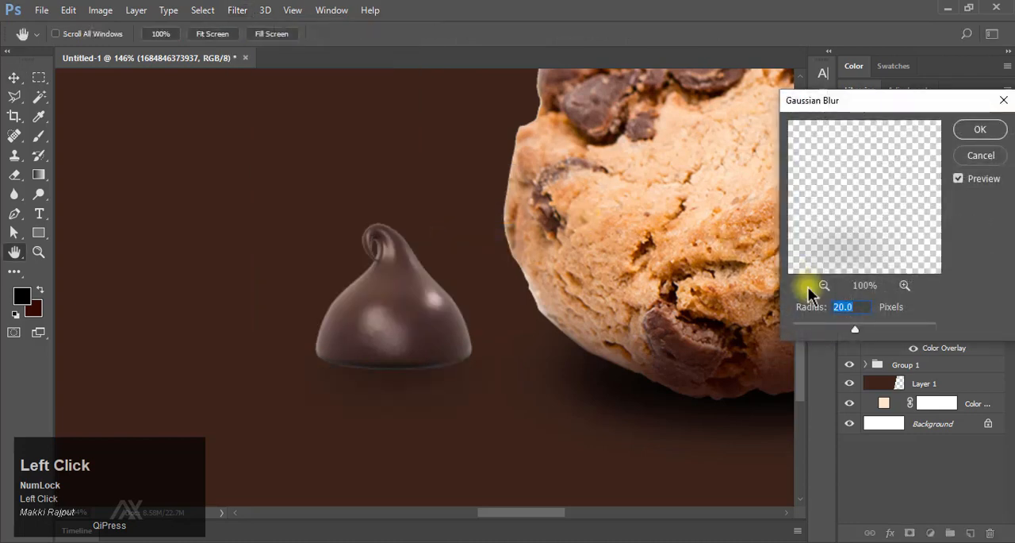
pyautogui.write('10')
pyautogui.click(798, 310)
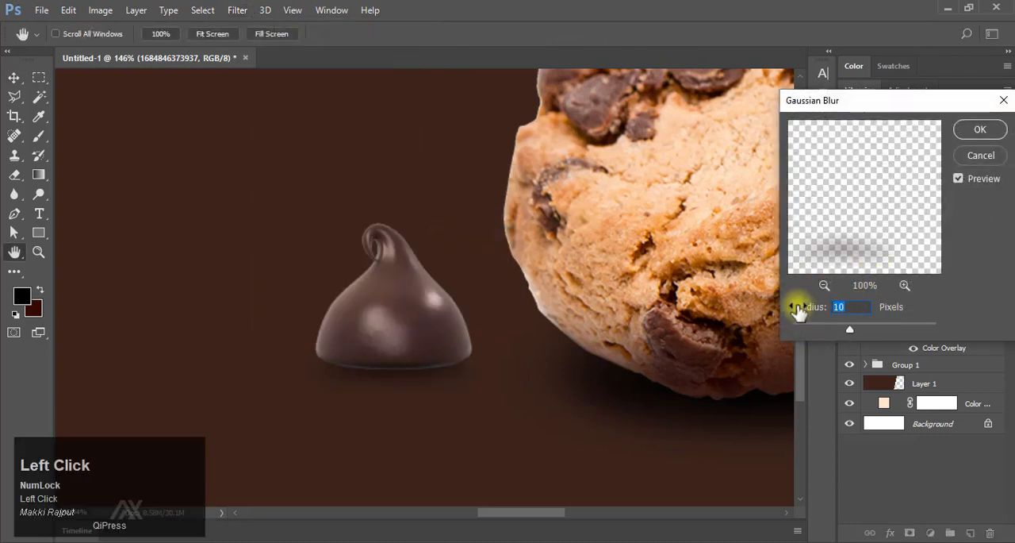
pyautogui.write('5')
pyautogui.click(981, 129)
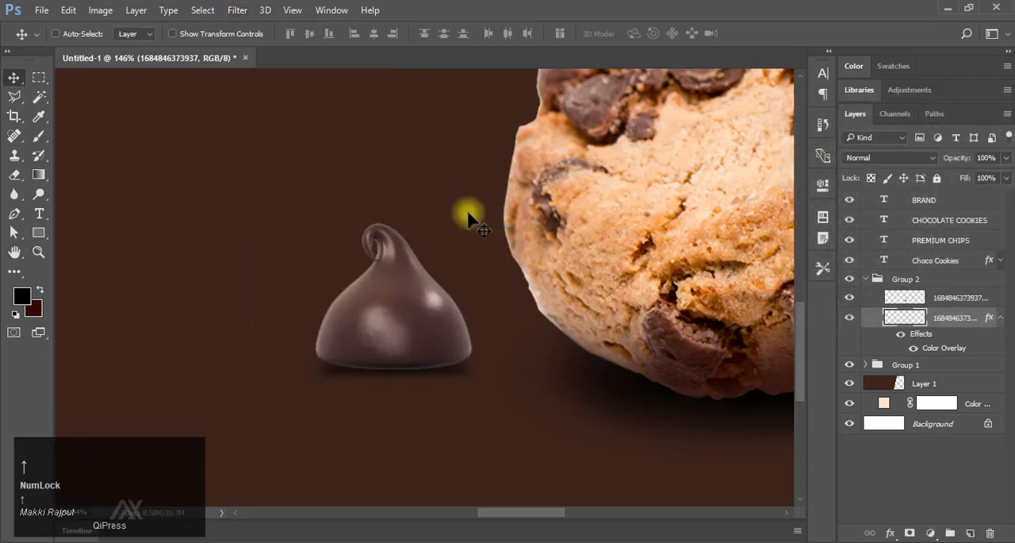
# Add a layer mask to the drop's shadow and fade its lower edge with a 62-pixel black brush.
pyautogui.press('b')
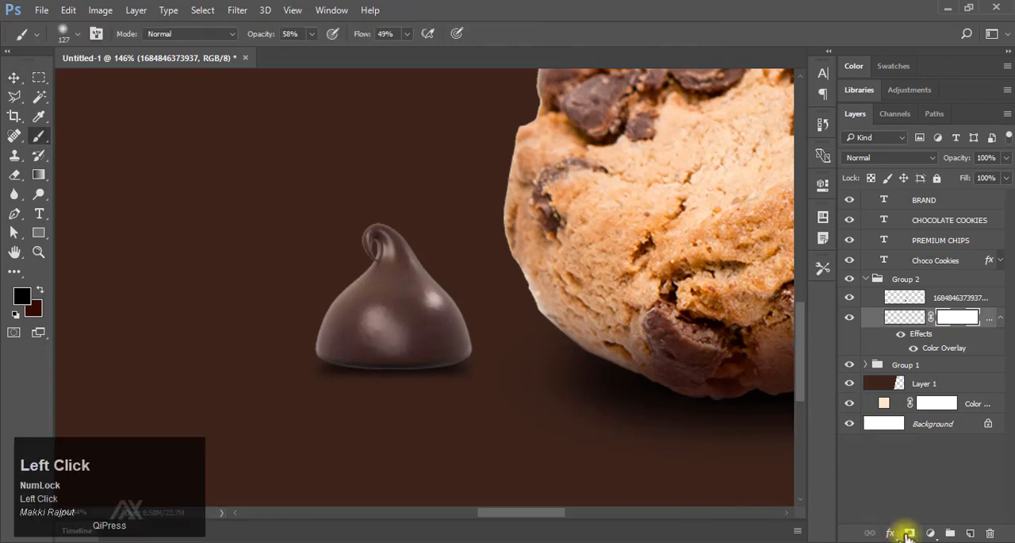
pyautogui.rightClick(498, 381)
pyautogui.click(565, 8)
pyautogui.moveTo(468, 400); pyautogui.dragTo(341, 420)
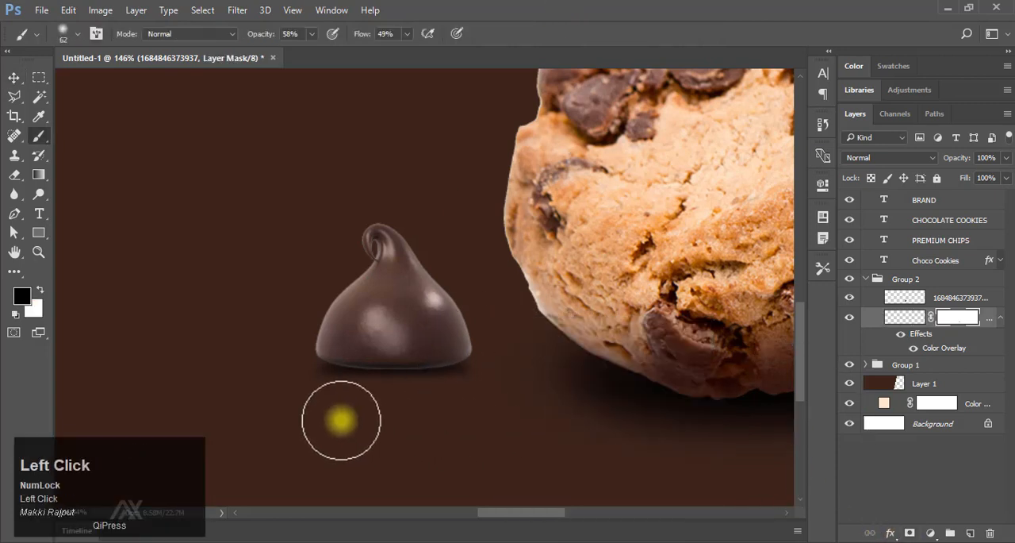
pyautogui.moveTo(278, 379)
pyautogui.mouseDown()
pyautogui.moveTo(432, 417)
pyautogui.moveTo(490, 386)
pyautogui.moveTo(444, 419)
pyautogui.moveTo(613, 367)
pyautogui.mouseUp()
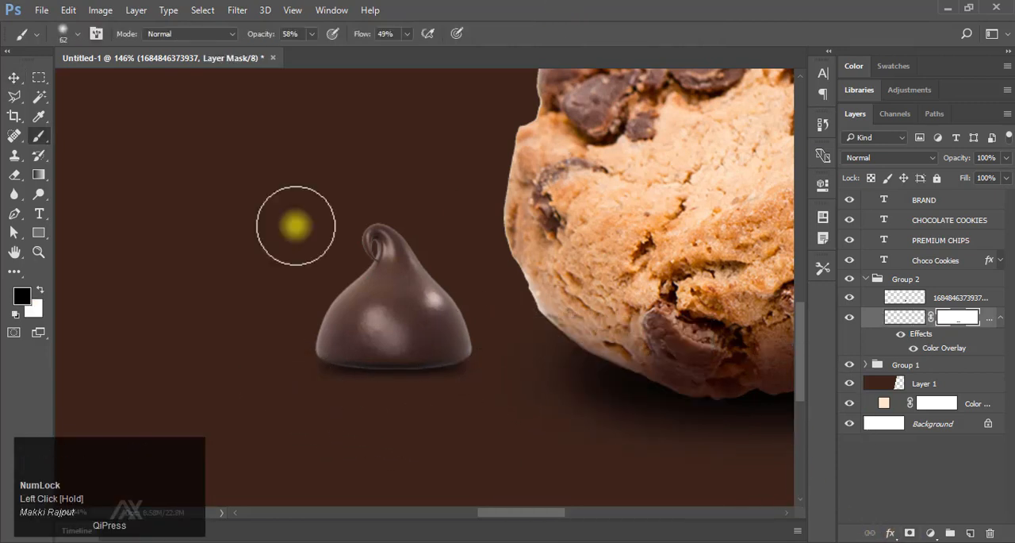
# Duplicate the chocolate drop's group and remove the shadow layer from the duplicate.
pyautogui.click(16, 79)
pyautogui.moveTo(504, 266); pyautogui.dragTo(436, 261)
pyautogui.moveTo(473, 295)
pyautogui.mouseDown()
pyautogui.moveTo(392, 303)
pyautogui.moveTo(444, 291)
pyautogui.mouseUp()
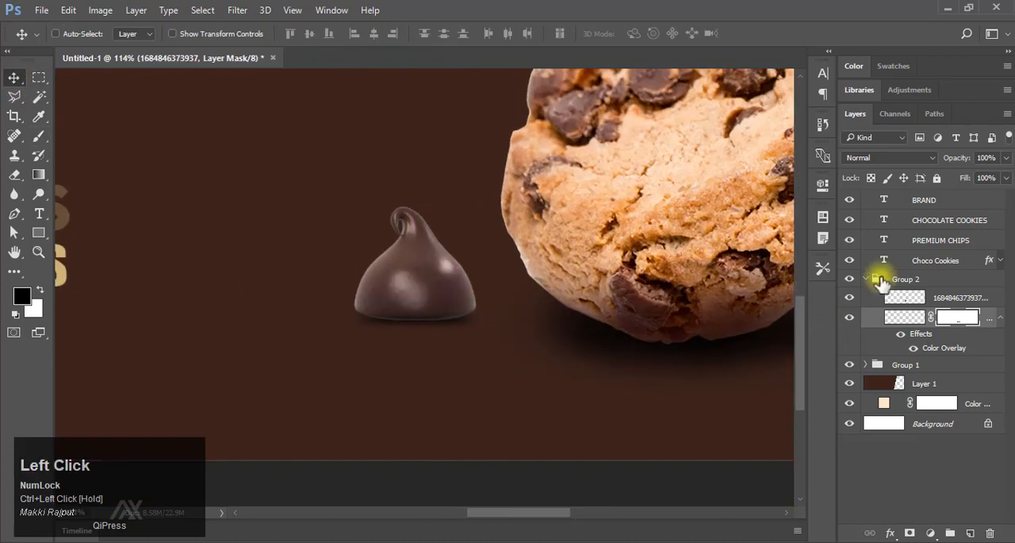
pyautogui.click(873, 278)
pyautogui.click(866, 278)
pyautogui.hotkey('ctrl', 'j')
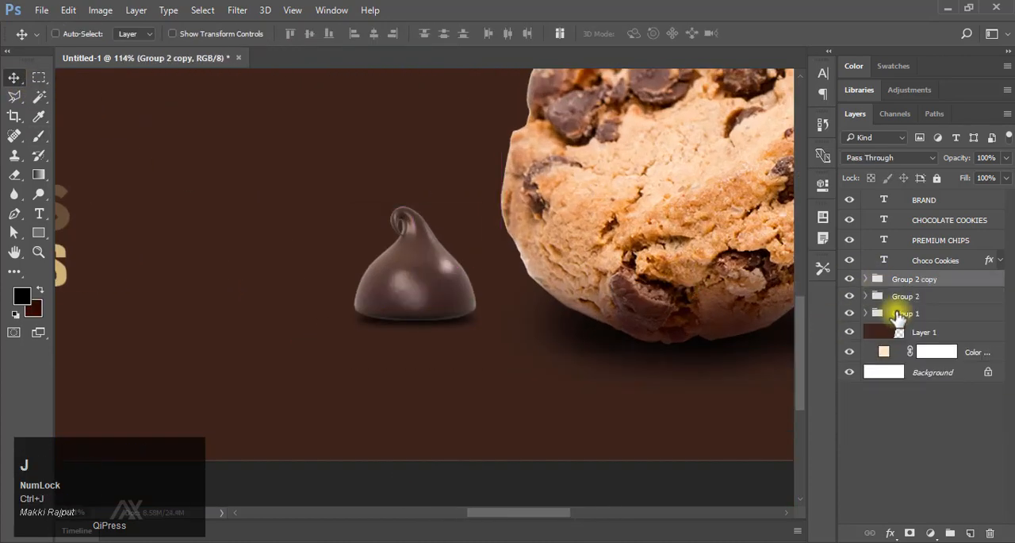
pyautogui.click(866, 279)
pyautogui.click(944, 298)
# Move the copied chocolate drop in front of the first one and rotate it clockwise so it lies on its side.
pyautogui.moveTo(457, 292); pyautogui.dragTo(490, 326)
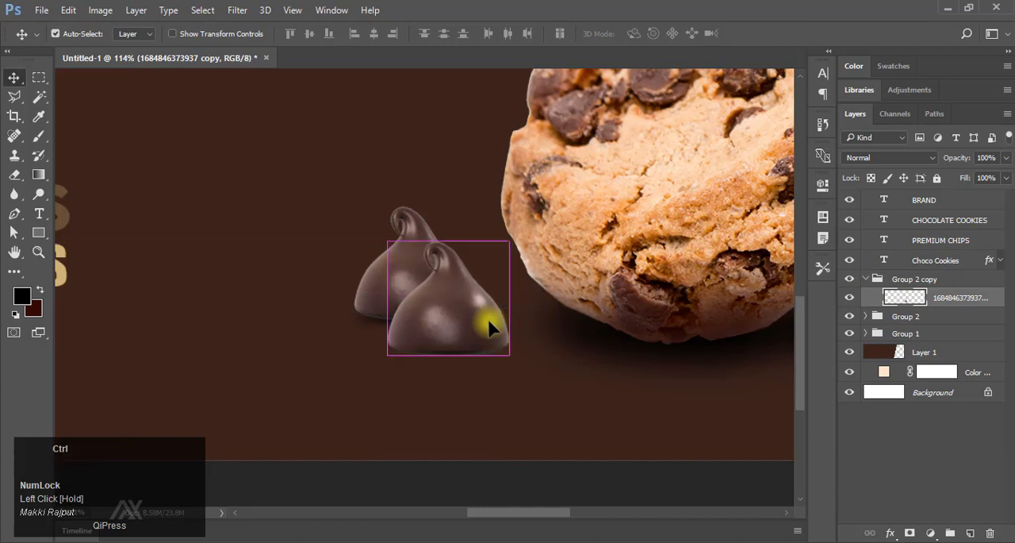
pyautogui.hotkey('ctrl', 't')
pyautogui.moveTo(531, 243); pyautogui.dragTo(433, 411)
pyautogui.click(657, 34)
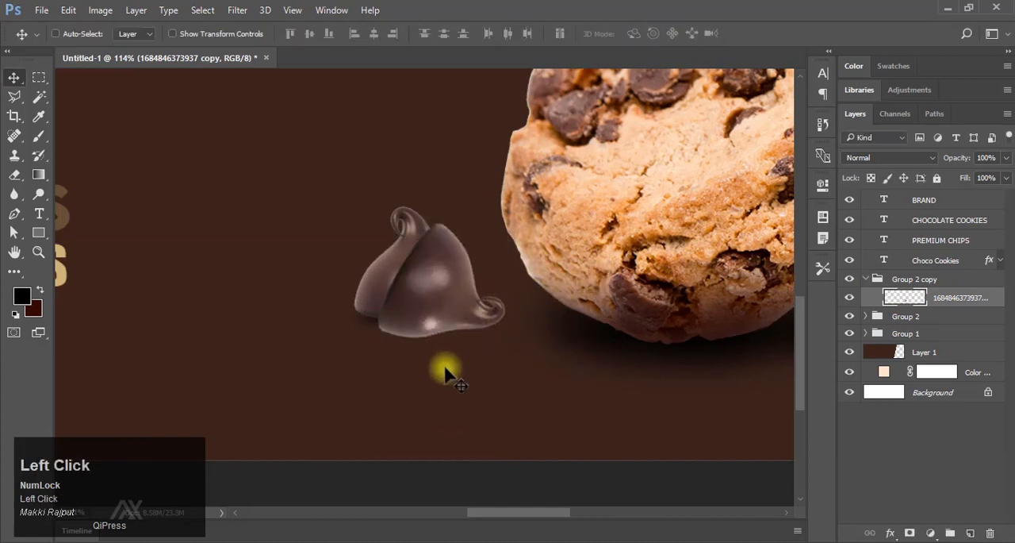
# Duplicate the front chocolate drop's layer inside its group and give the lower copy a black color overlay.
pyautogui.moveTo(445, 369); pyautogui.dragTo(612, 327)
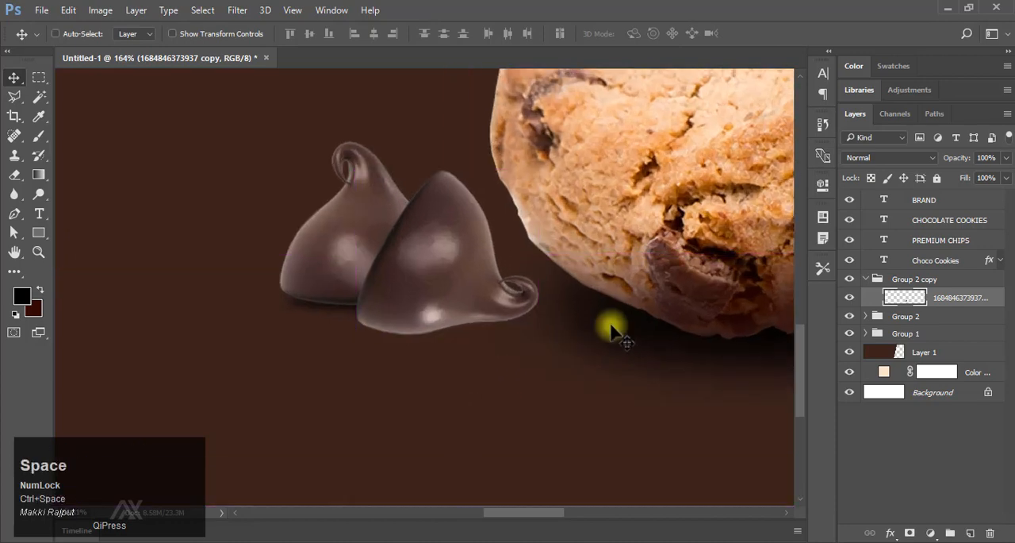
pyautogui.hotkey('ctrl', 'j')
pyautogui.click(911, 314)
pyautogui.click(890, 532)
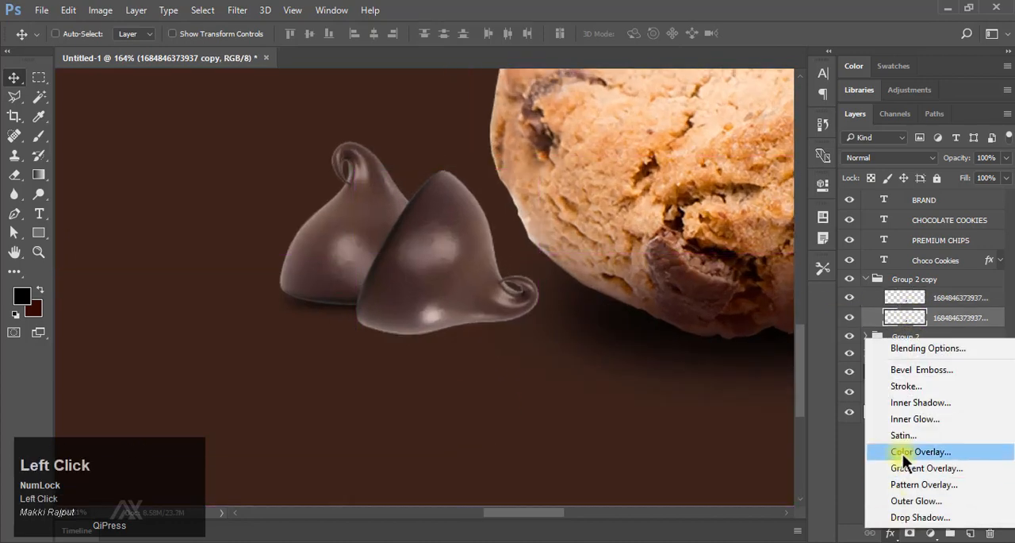
pyautogui.click(903, 454)
pyautogui.click(952, 134)
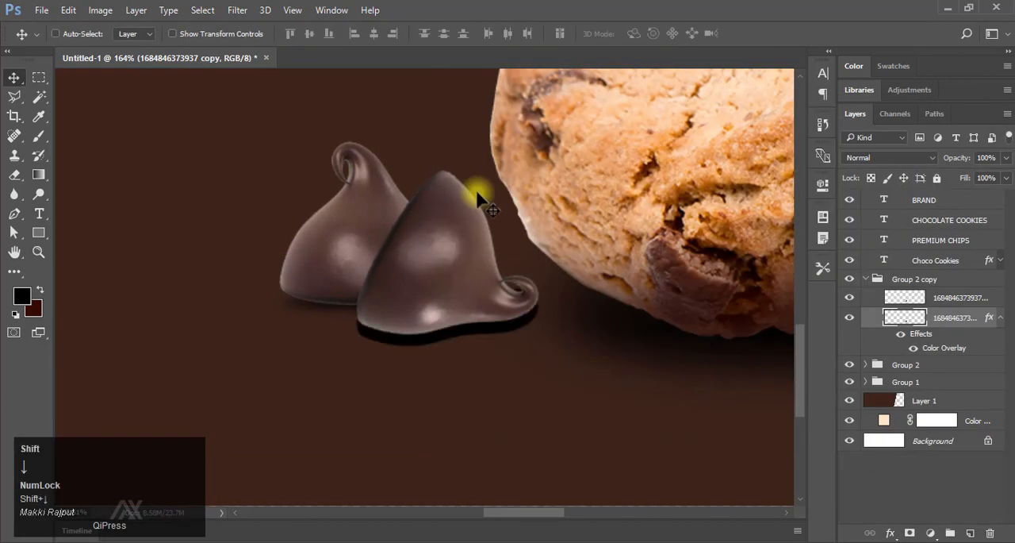
# Shift the black copy down and flatten it into a thin shadow strip beneath the front chocolate drop.
pyautogui.scroll(-1, 456, 252)
pyautogui.hotkey('ctrl', 't')
pyautogui.moveTo(447, 155); pyautogui.dragTo(450, 317)
pyautogui.click(653, 40)
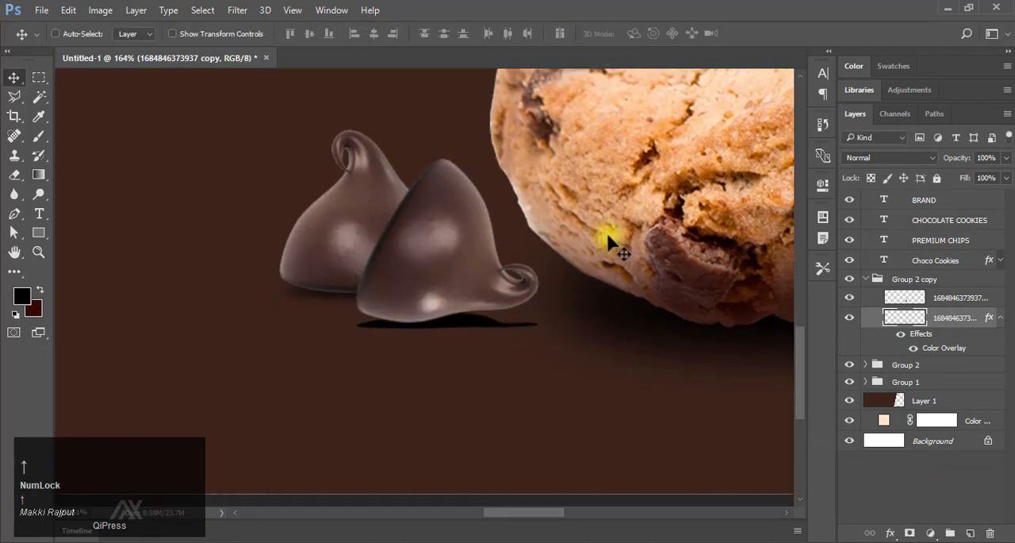
# Apply a Gaussian Blur with a 5-pixel radius to the front drop's black shadow strip.
pyautogui.click(237, 9)
pyautogui.moveTo(285, 174)
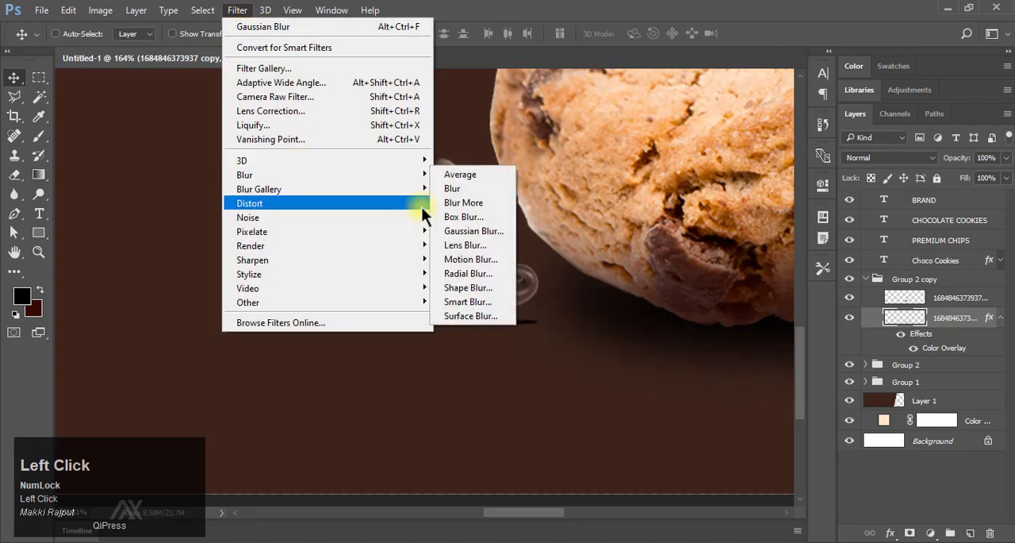
pyautogui.click(538, 251)
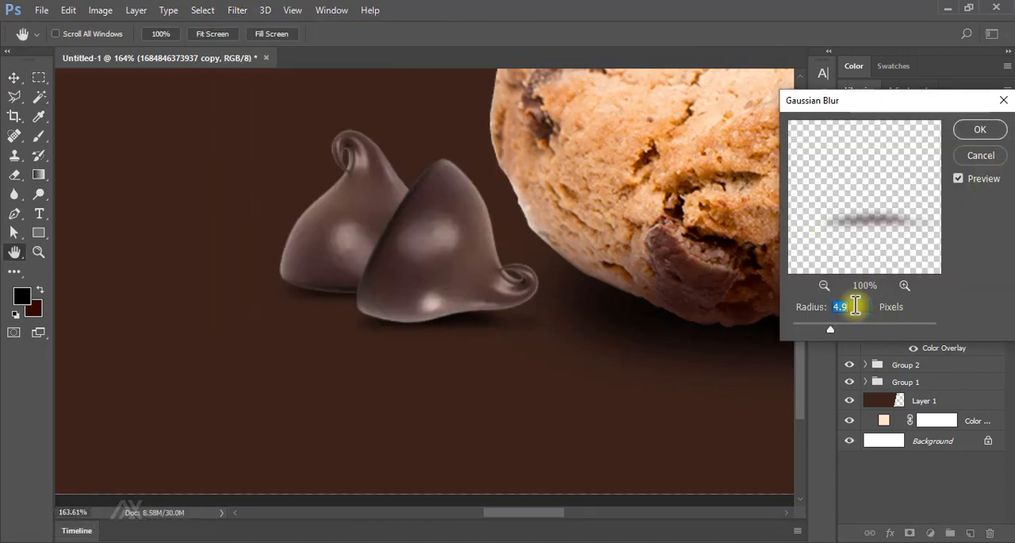
pyautogui.write('3')
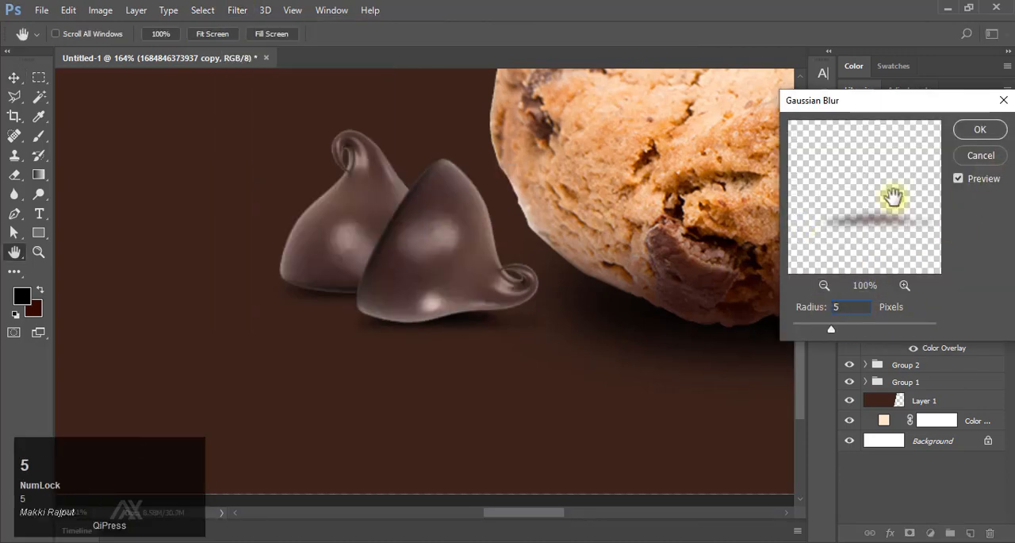
pyautogui.click(981, 128)
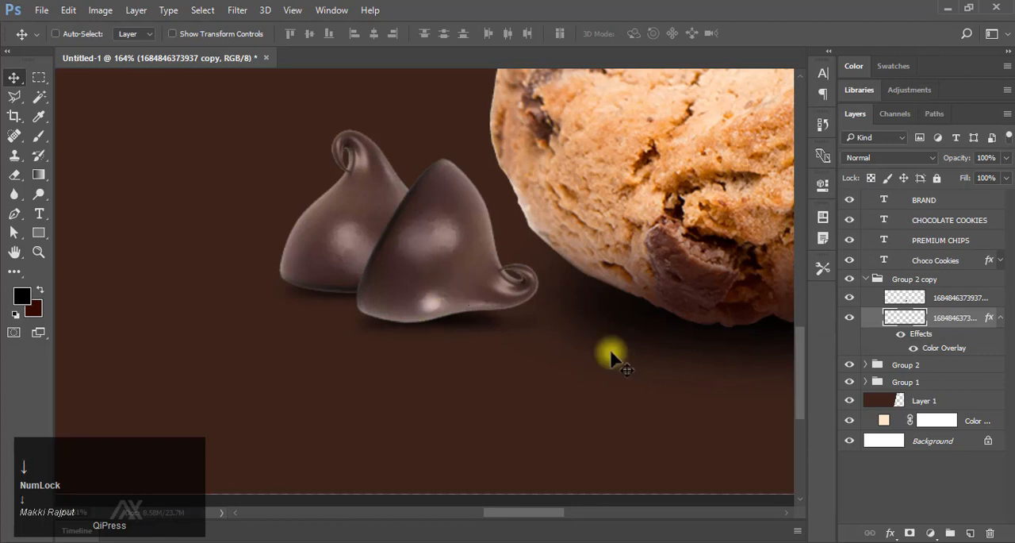
# Rotate the front chocolate drop slightly clockwise and nudge it down onto its shadow.
pyautogui.click(936, 281)
pyautogui.click(938, 298)
pyautogui.hotkey('ctrl', 't')
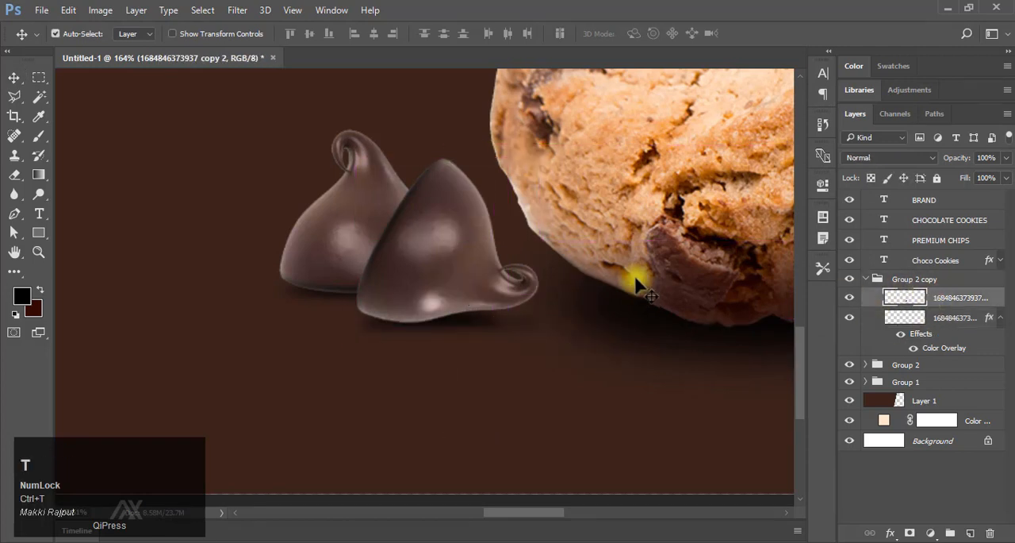
pyautogui.moveTo(576, 203); pyautogui.dragTo(579, 215)
pyautogui.click(657, 34)
pyautogui.press('Down')
pyautogui.press('Down')
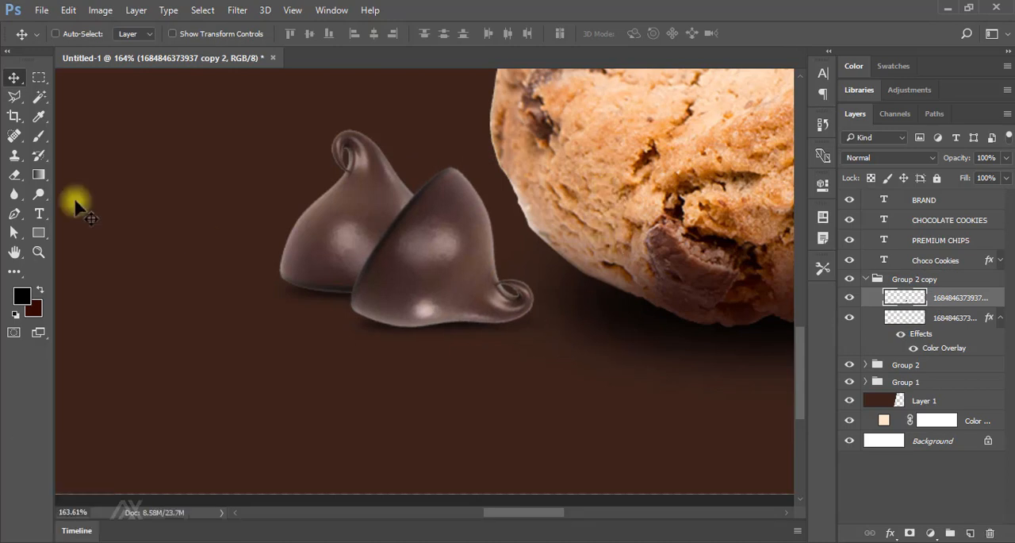
# Undo a test brush stroke on the drop and paint black on its shadow layer under the curled tip with a 34-pixel brush.
pyautogui.click(39, 136)
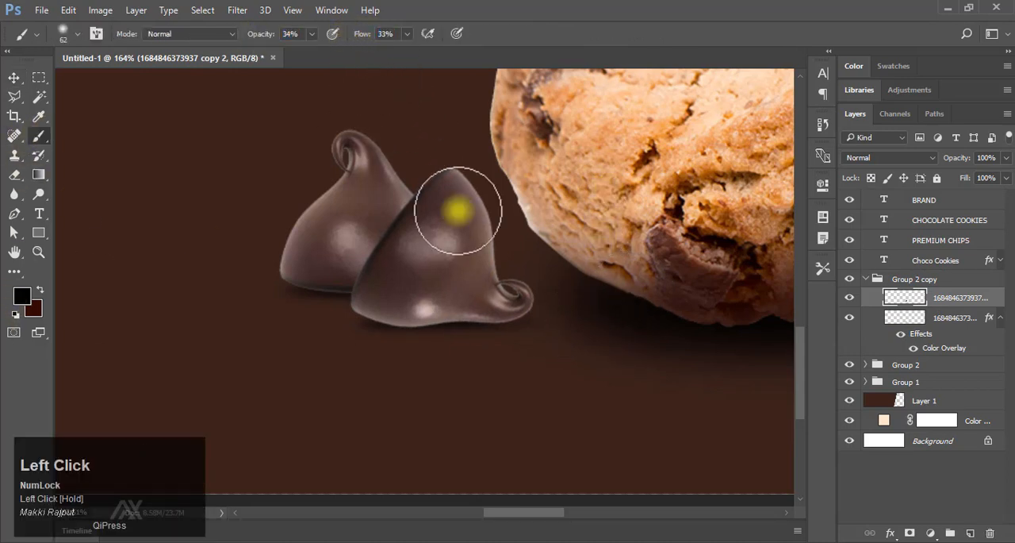
pyautogui.rightClick(646, 284)
pyautogui.click(500, 308)
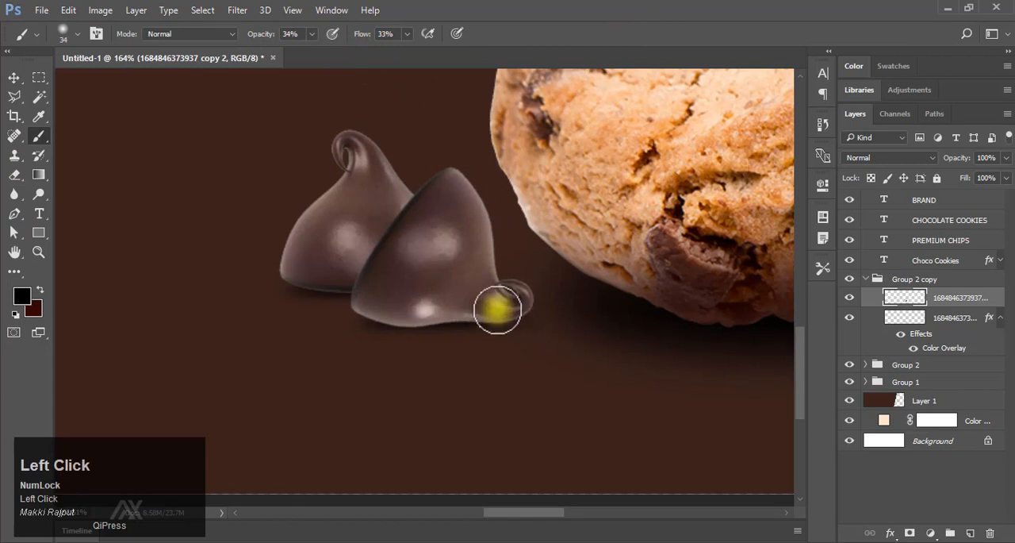
pyautogui.hotkey('ctrl', 'z')
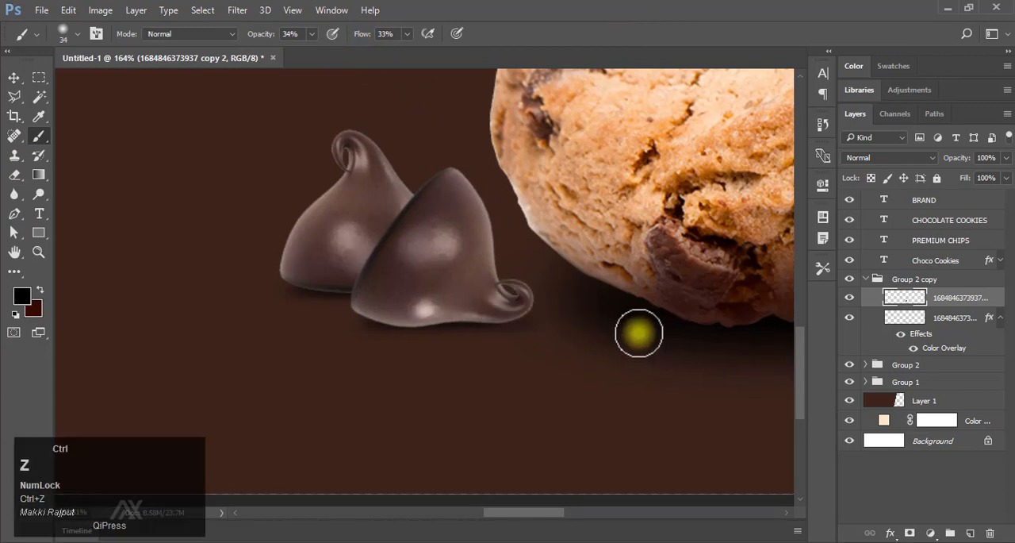
pyautogui.click(923, 317)
pyautogui.moveTo(494, 309); pyautogui.dragTo(513, 306)
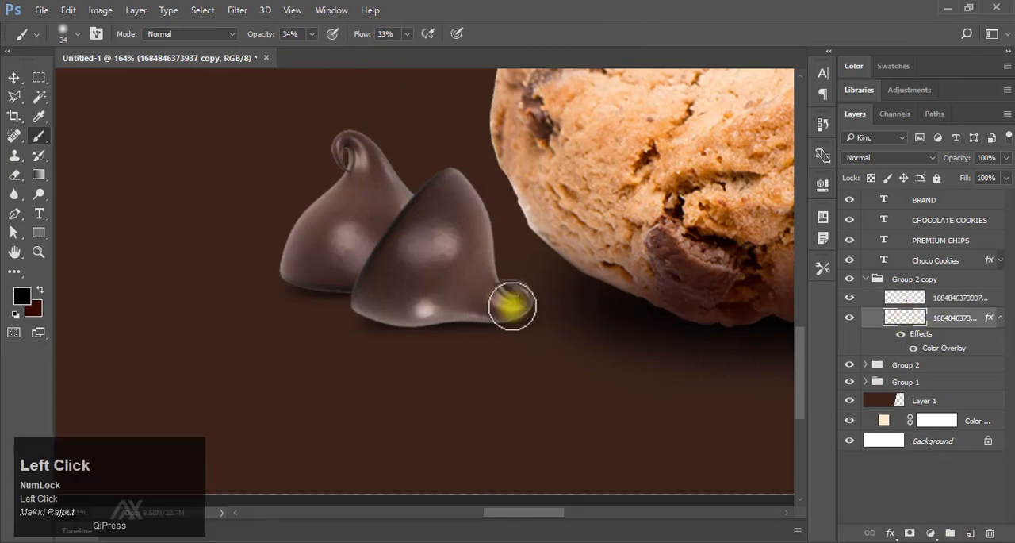
# Refine the front drop's shadow near the tip with a 15-pixel soft eraser and collapse the drop's group.
pyautogui.press('e')
pyautogui.rightClick(490, 299)
pyautogui.click(575, 339)
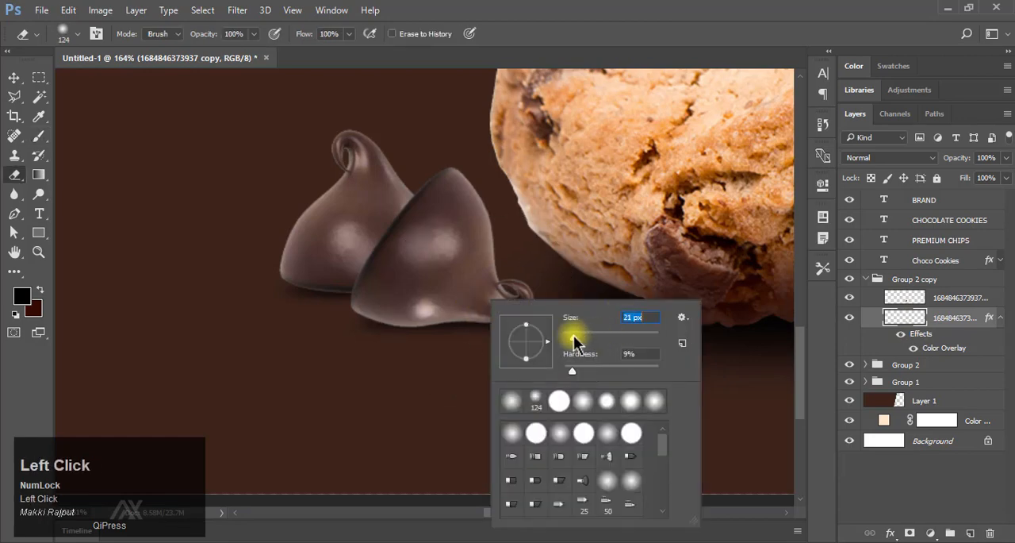
pyautogui.click(400, 300)
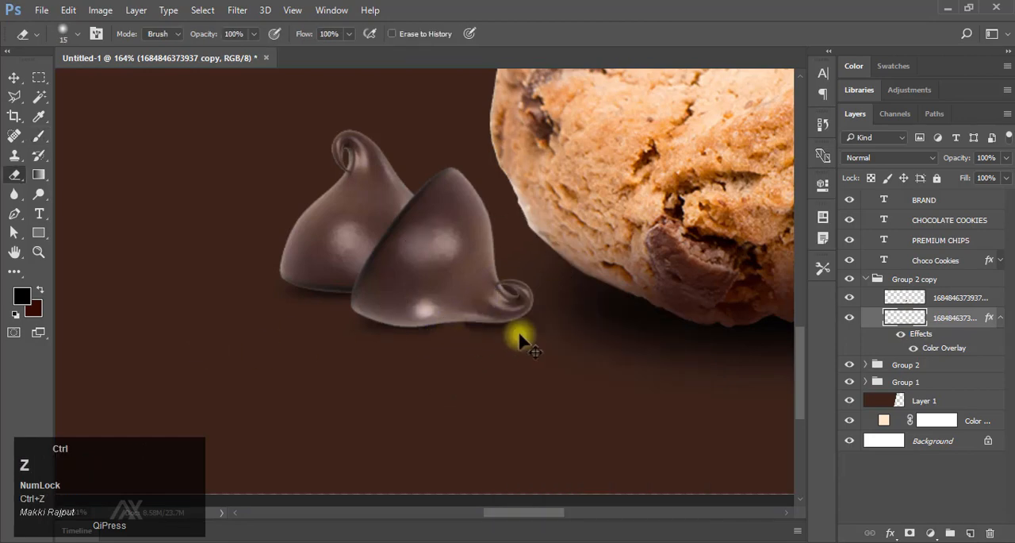
pyautogui.moveTo(589, 314); pyautogui.dragTo(541, 297)
pyautogui.moveTo(781, 373); pyautogui.dragTo(717, 320)
pyautogui.click(873, 279)
pyautogui.click(866, 279)
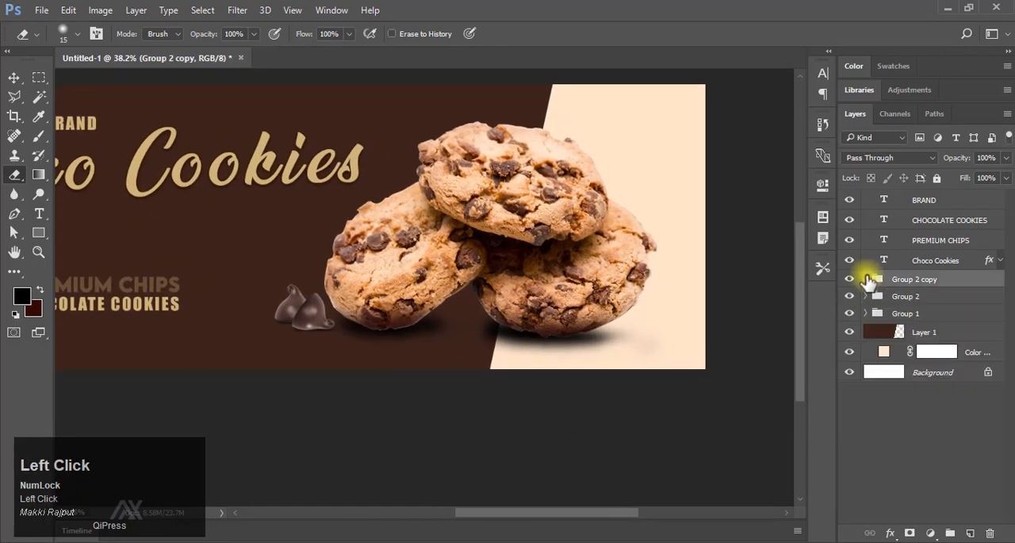
# Duplicate the upright chocolate drop's group, Group 2, and move the copy onto the cream area beside the cookies, above the other groups.
pyautogui.click(894, 315)
pyautogui.click(895, 284)
pyautogui.hotkey('ctrl', 'j')
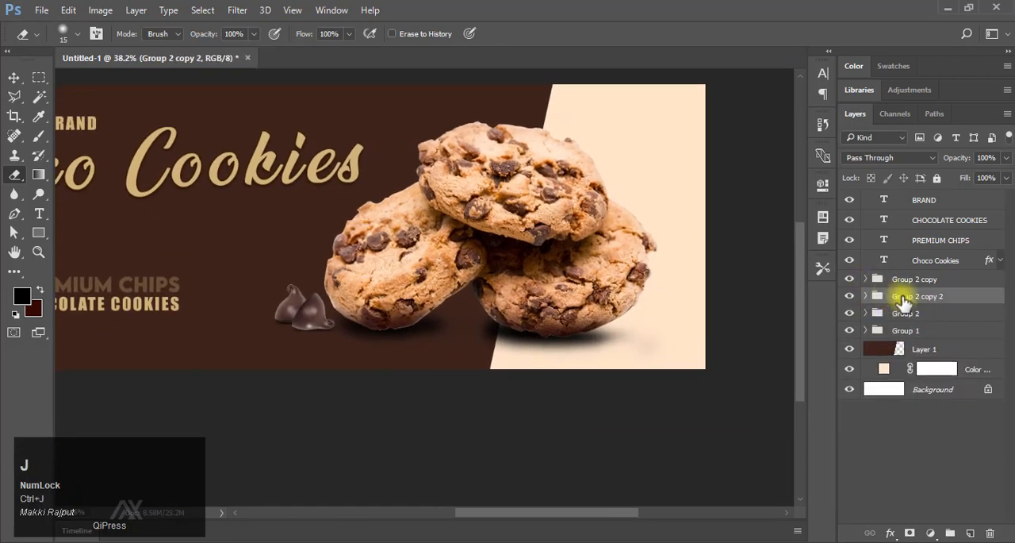
pyautogui.press('v')
pyautogui.moveTo(290, 301); pyautogui.dragTo(669, 306)
pyautogui.keyDown('ctrl'); pyautogui.click(669, 353); pyautogui.keyUp('ctrl')
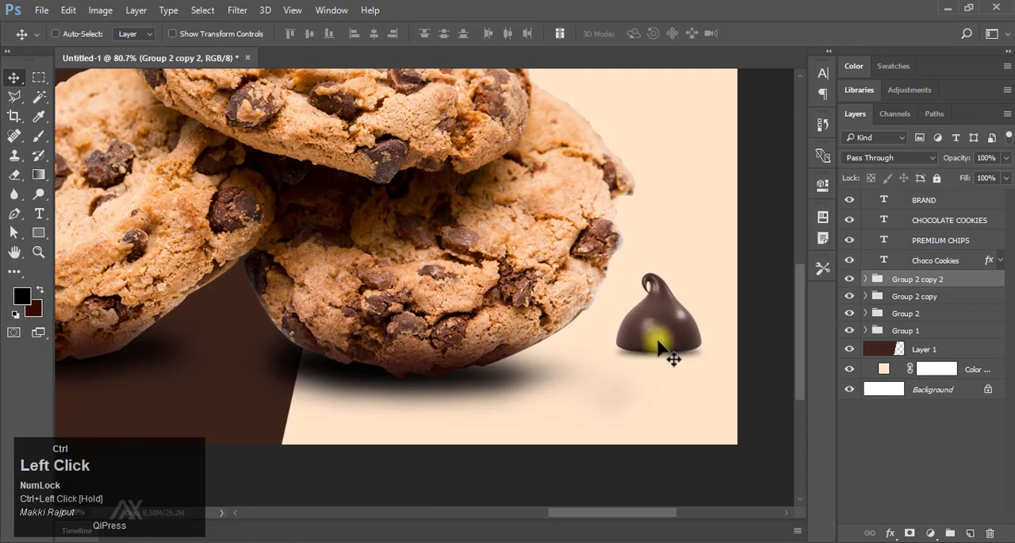
# Flip the copied chocolate drop horizontally and position it closer to the cookie on the cream area.
pyautogui.hotkey('ctrl', 't')
pyautogui.rightClick(648, 308)
pyautogui.click(703, 269)
pyautogui.click(658, 33)
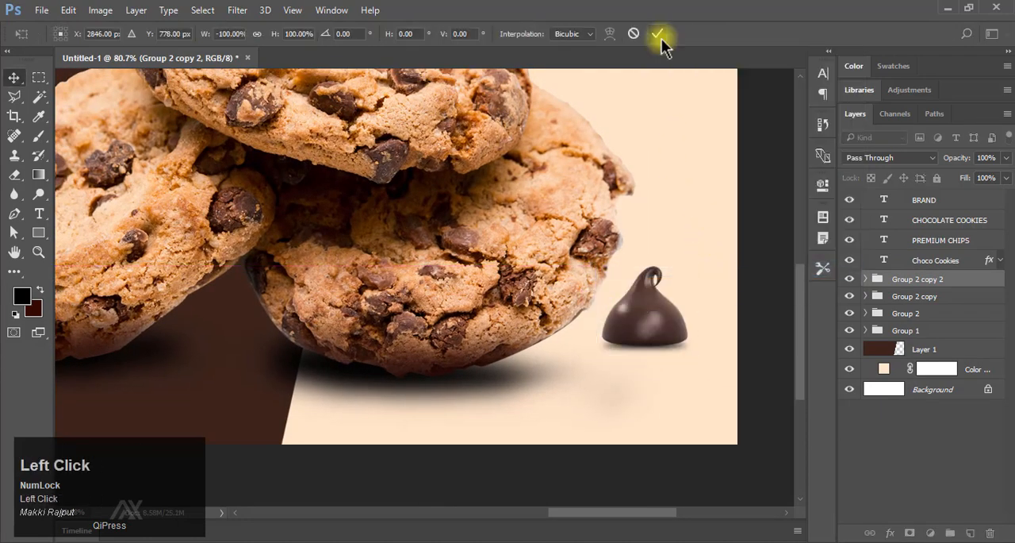
pyautogui.hotkey('ctrl', '0')
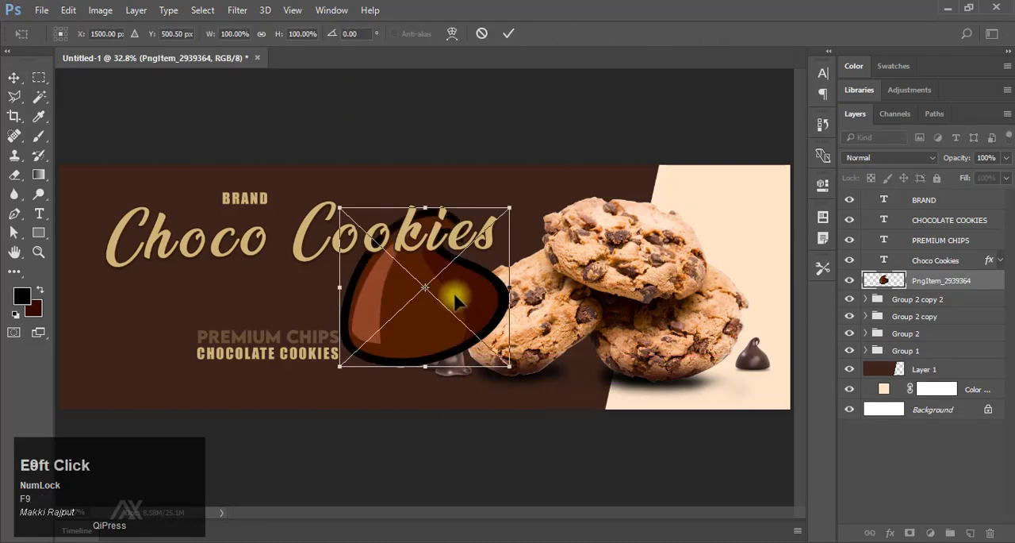
# Place the cartoon chocolate drop image PngItem_2939364 on the banner.
pyautogui.moveTo(456, 296); pyautogui.dragTo(675, 261)
pyautogui.click(510, 34)
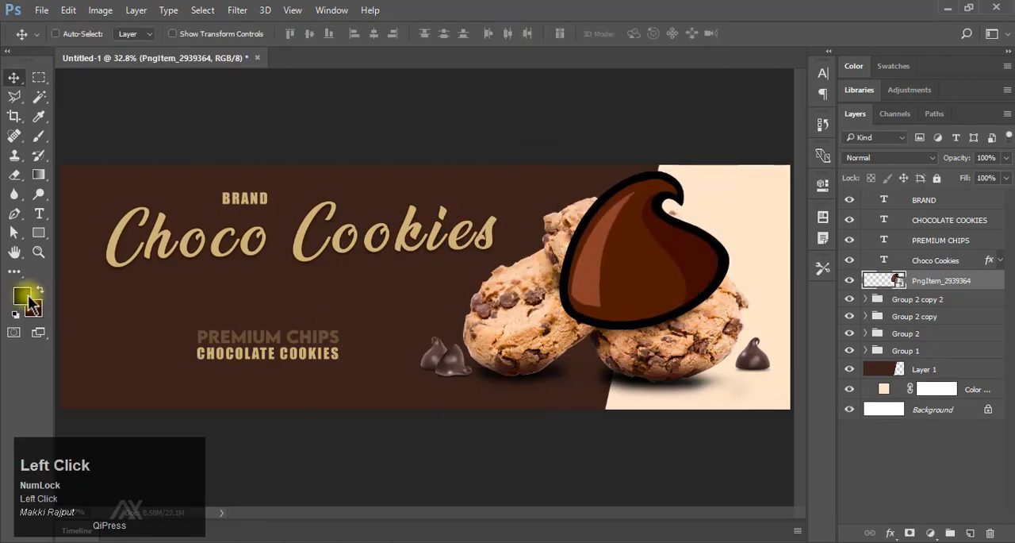
pyautogui.click(24, 297)
pyautogui.moveTo(636, 270); pyautogui.dragTo(644, 265)
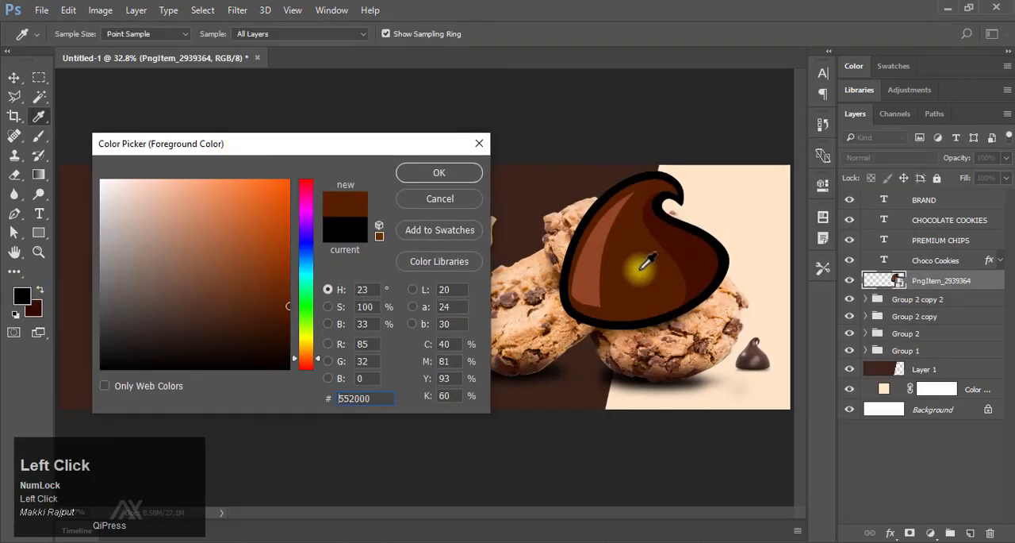
pyautogui.rightClick(393, 399)
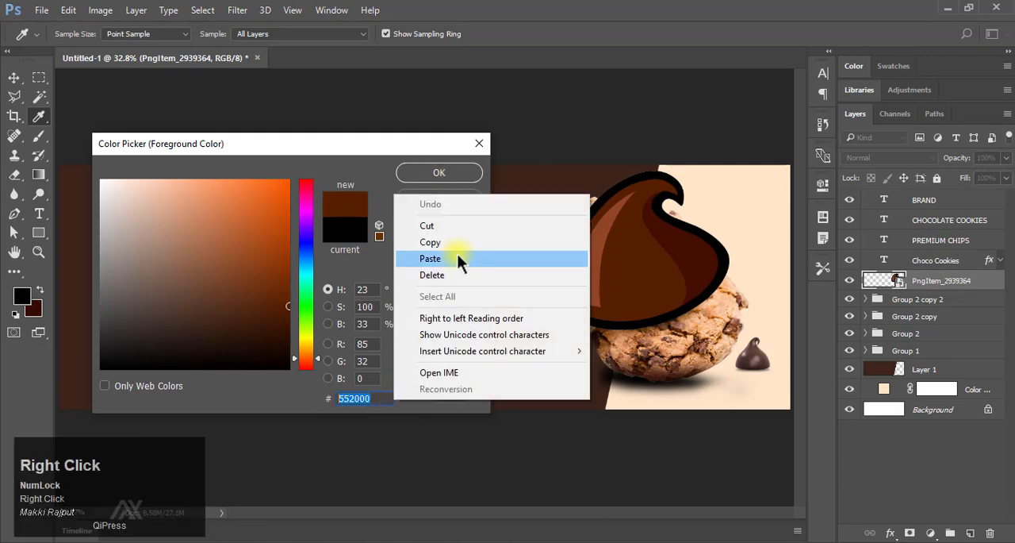
pyautogui.click(456, 241)
pyautogui.click(445, 197)
# Scale the cartoon drop down to 14.19% and place it in front of the PREMIUM CHIPS text.
pyautogui.moveTo(621, 266); pyautogui.dragTo(143, 323)
pyautogui.moveTo(153, 342); pyautogui.dragTo(315, 309)
pyautogui.moveTo(395, 163); pyautogui.dragTo(213, 316)
pyautogui.moveTo(208, 361); pyautogui.dragTo(326, 295)
pyautogui.hotkey('ctrl', 'space')
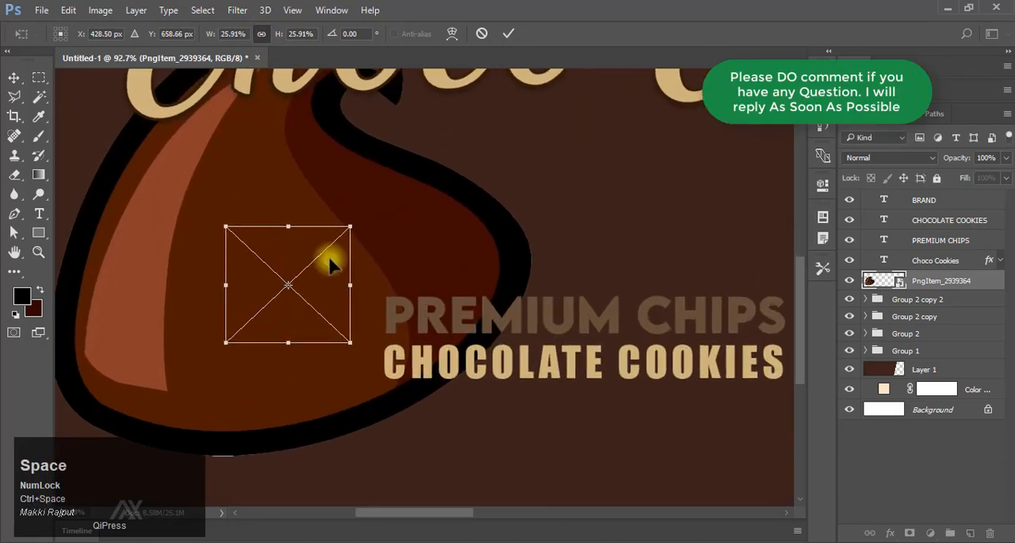
pyautogui.moveTo(352, 225); pyautogui.dragTo(295, 279)
pyautogui.moveTo(277, 317); pyautogui.dragTo(319, 284)
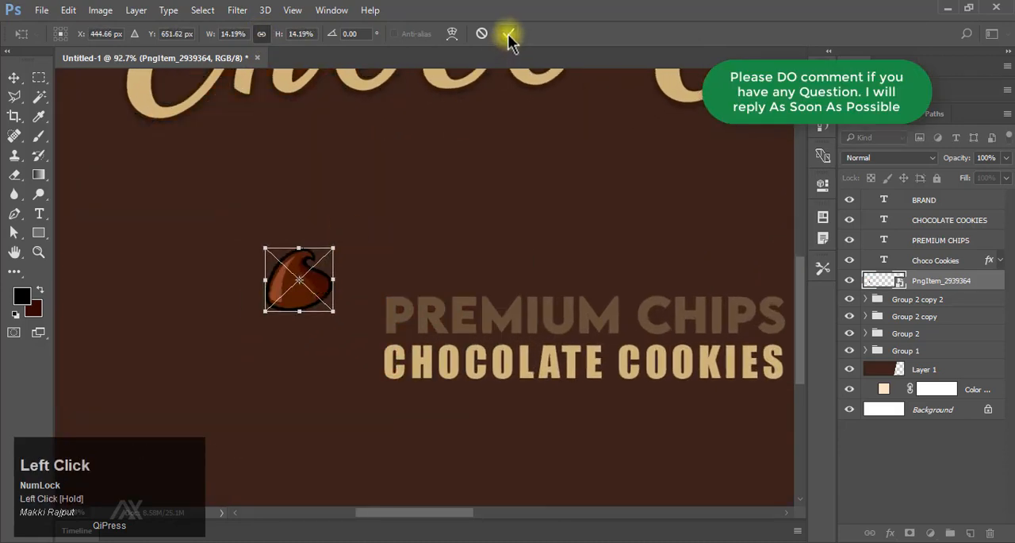
pyautogui.click(508, 33)
# Give the cartoon drop a color overlay sampled from the PREMIUM CHIPS text and rasterize its layer style.
pyautogui.click(890, 532)
pyautogui.click(921, 453)
pyautogui.click(891, 532)
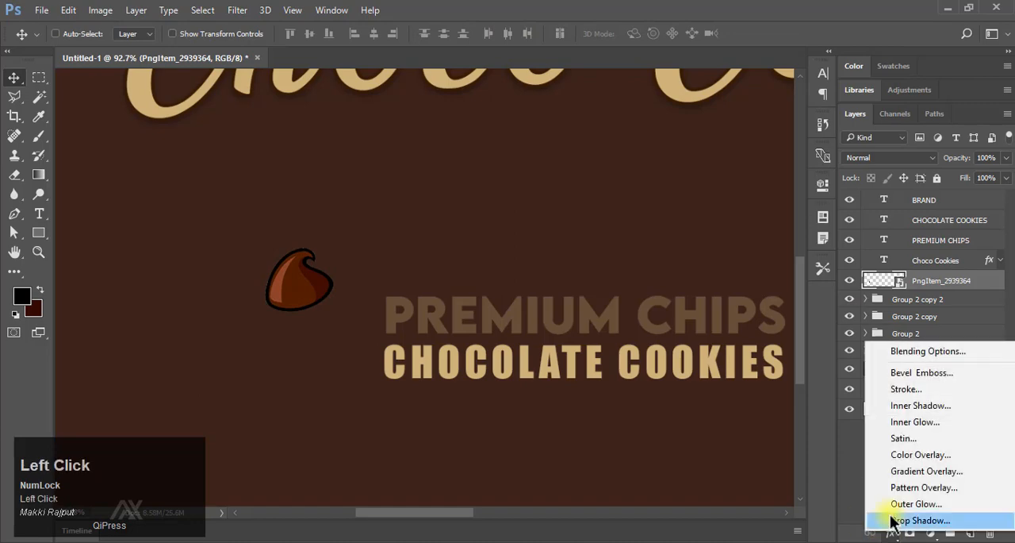
pyautogui.click(915, 453)
pyautogui.click(885, 156)
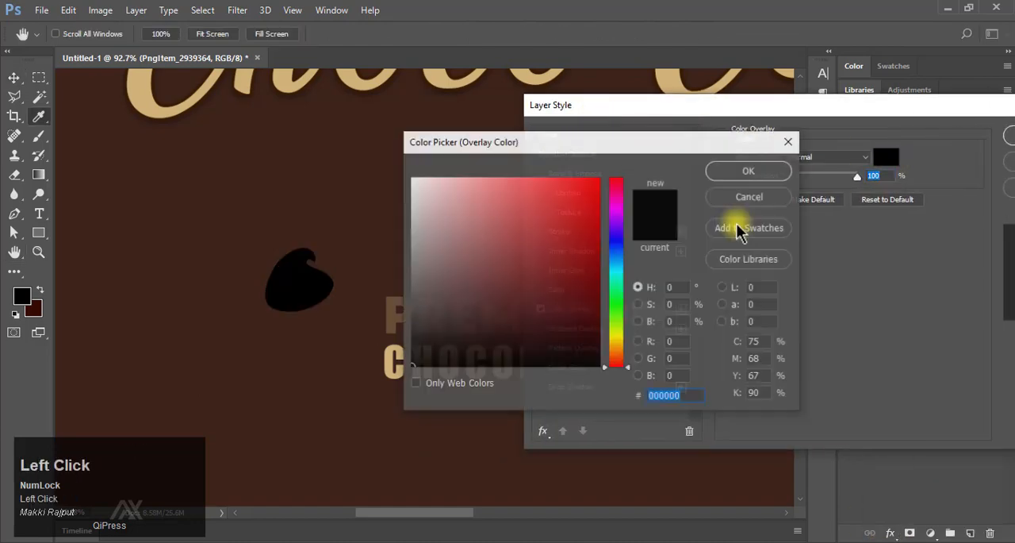
pyautogui.click(389, 305)
pyautogui.click(750, 171)
pyautogui.click(868, 132)
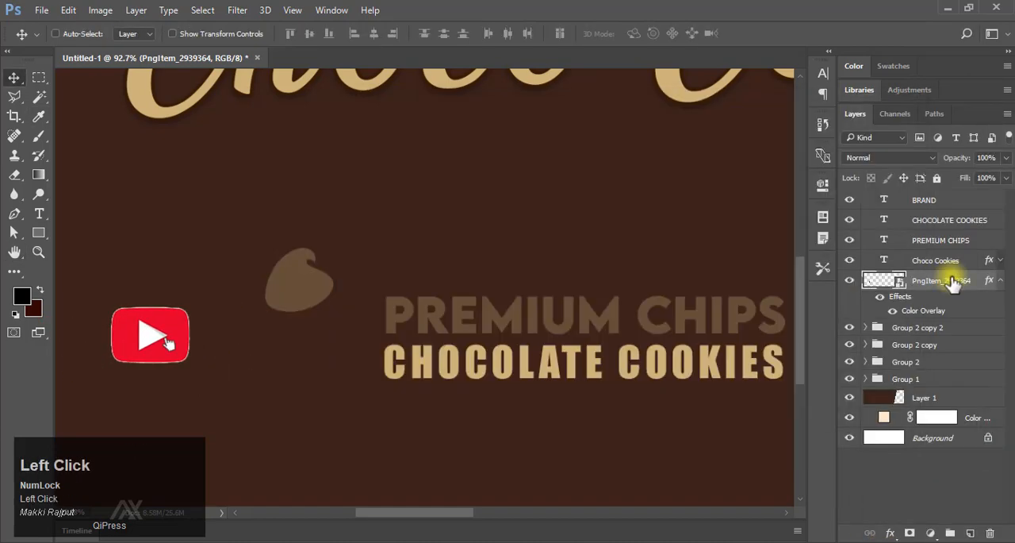
pyautogui.rightClick(952, 281)
pyautogui.click(703, 344)
# Place the brown Gold Ribbon image on the banner beneath the Choco Cookies text, rotated -90 degrees.
pyautogui.moveTo(654, 300); pyautogui.dragTo(578, 300)
pyautogui.moveTo(680, 299); pyautogui.dragTo(325, 337)
pyautogui.moveTo(485, 319); pyautogui.dragTo(452, 319)
pyautogui.press('F9')
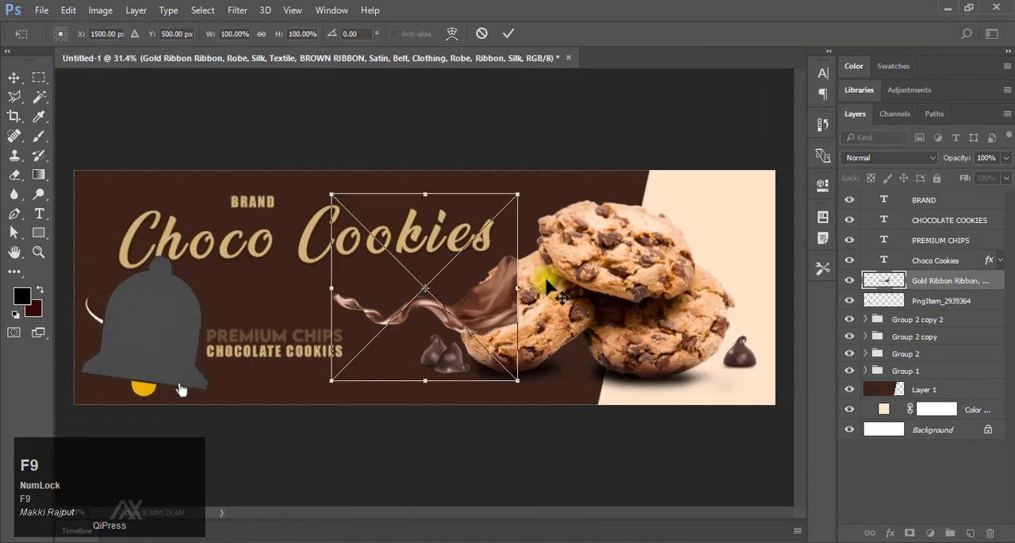
pyautogui.moveTo(532, 397); pyautogui.dragTo(535, 170)
pyautogui.click(530, 329)
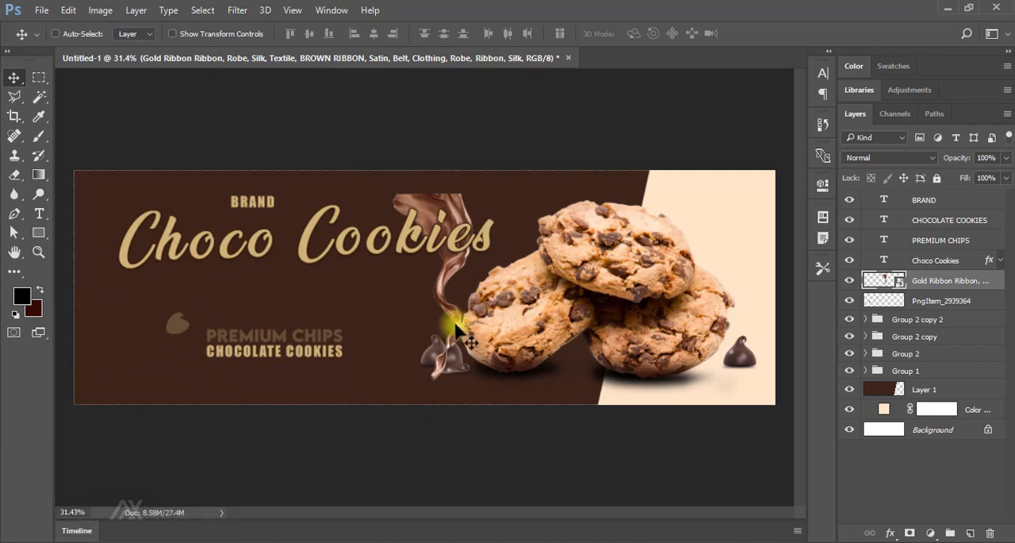
# Enlarge the ribbon to 225.56% and move it so it flows down behind the Choco Cookies text beside the cookies.
pyautogui.moveTo(464, 317); pyautogui.dragTo(435, 287)
pyautogui.hotkey('ctrl', 't')
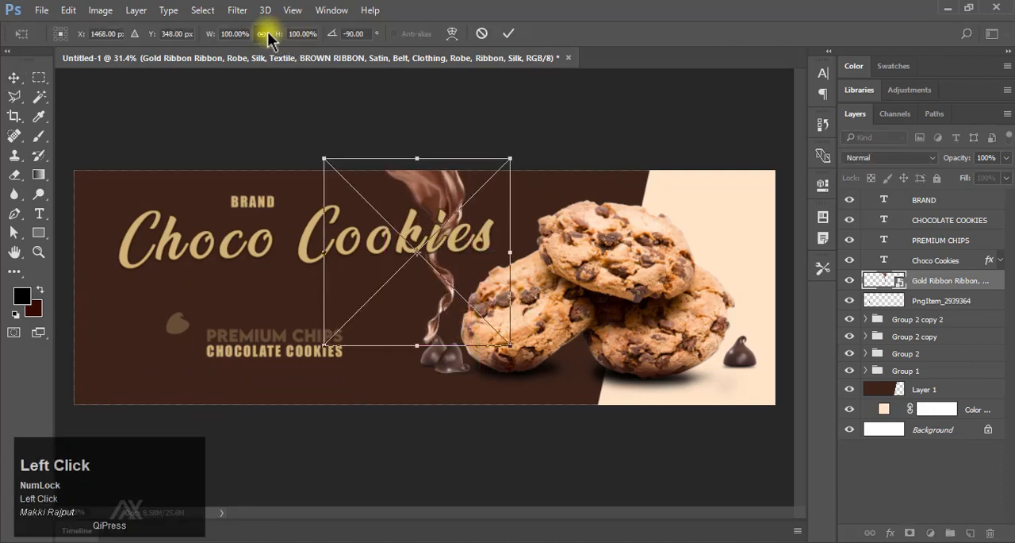
pyautogui.moveTo(507, 350); pyautogui.dragTo(679, 505)
pyautogui.scroll(-1, 595, 376)
pyautogui.moveTo(585, 366); pyautogui.dragTo(441, 356)
pyautogui.moveTo(536, 141); pyautogui.dragTo(456, 268)
pyautogui.press('Return')
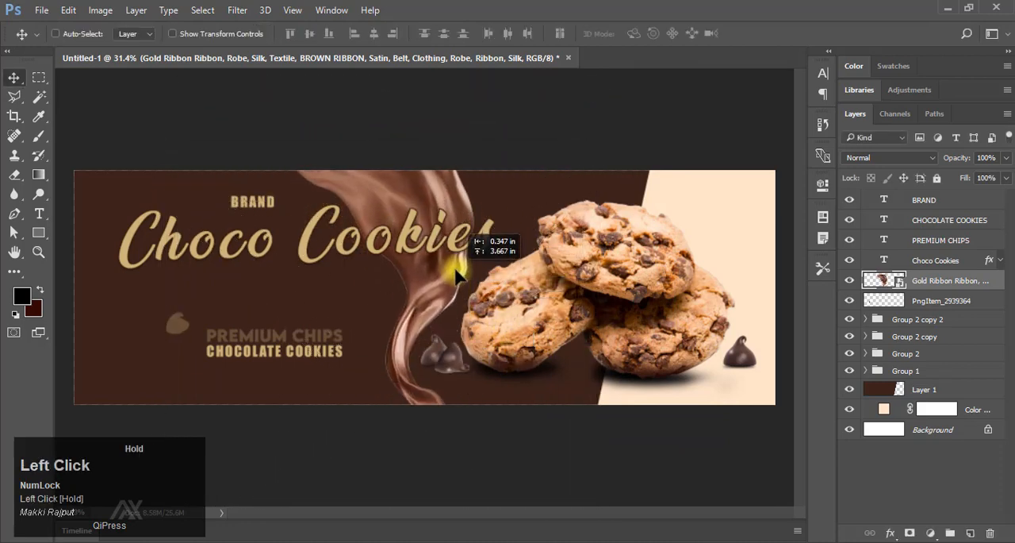
# Reduce the ribbon's scale to 219.63% and nudge it right toward the cookies.
pyautogui.hotkey('ctrl', 't')
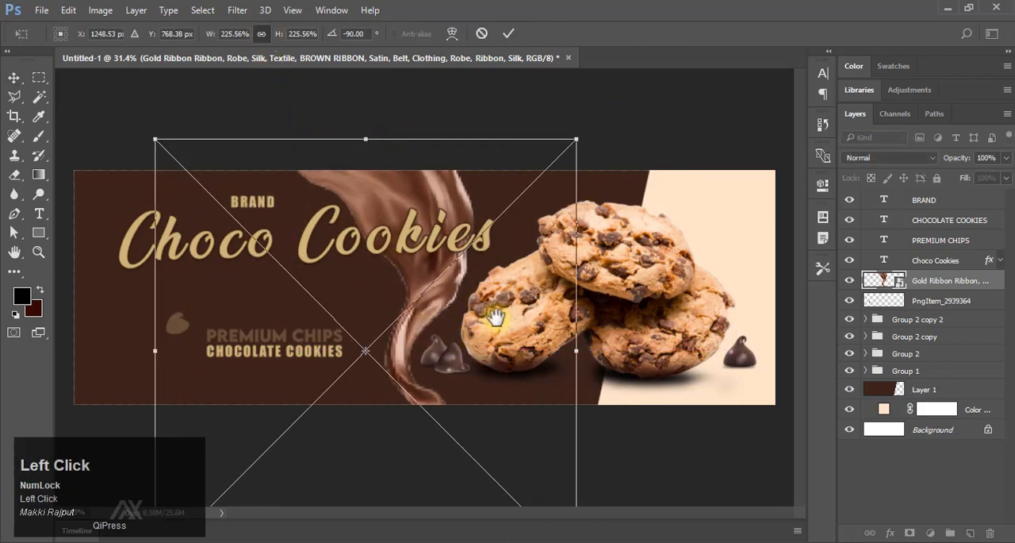
pyautogui.moveTo(523, 335); pyautogui.dragTo(495, 334)
pyautogui.moveTo(527, 471); pyautogui.dragTo(519, 462)
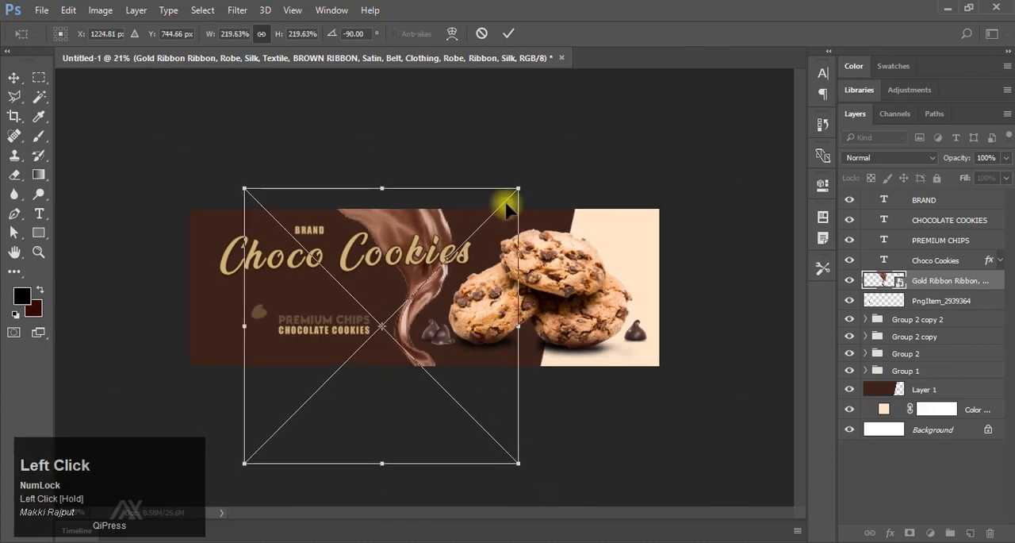
pyautogui.click(508, 34)
pyautogui.hotkey('shift', 'Right')
pyautogui.hotkey('shift', 'Right')
pyautogui.hotkey('shift', 'Right')
pyautogui.hotkey('ctrl', '0')
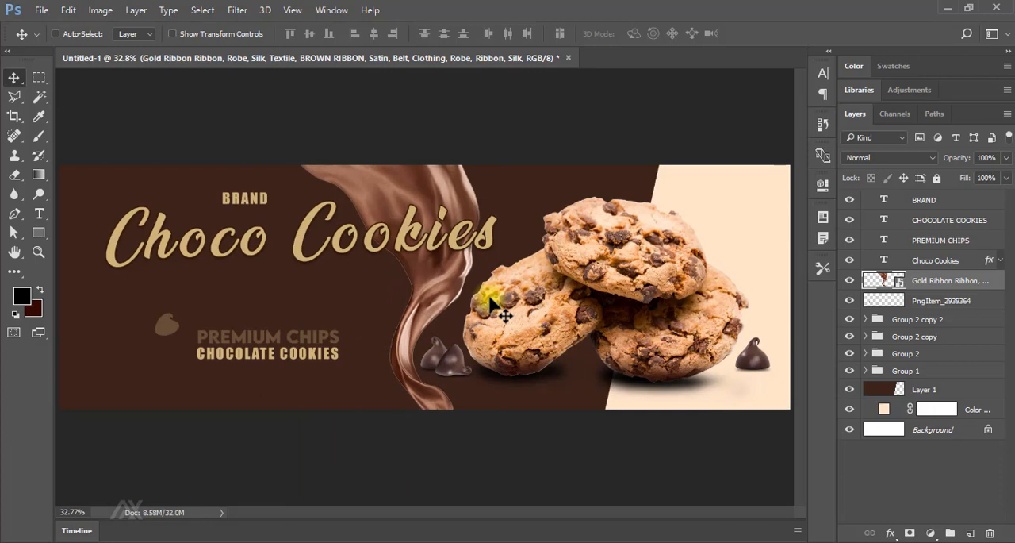
# Nudge the Choco Cookies text left and slightly down, and shift the BRAND text to match above it.
pyautogui.keyDown('ctrl'); pyautogui.click(361, 243); pyautogui.keyUp('ctrl')
pyautogui.hotkey('shift', 'Left')
pyautogui.hotkey('shift', 'Left')
pyautogui.hotkey('shift', 'Left')
pyautogui.hotkey('shift', 'Left')
pyautogui.hotkey('shift', 'Left')
pyautogui.hotkey('shift', 'Left')
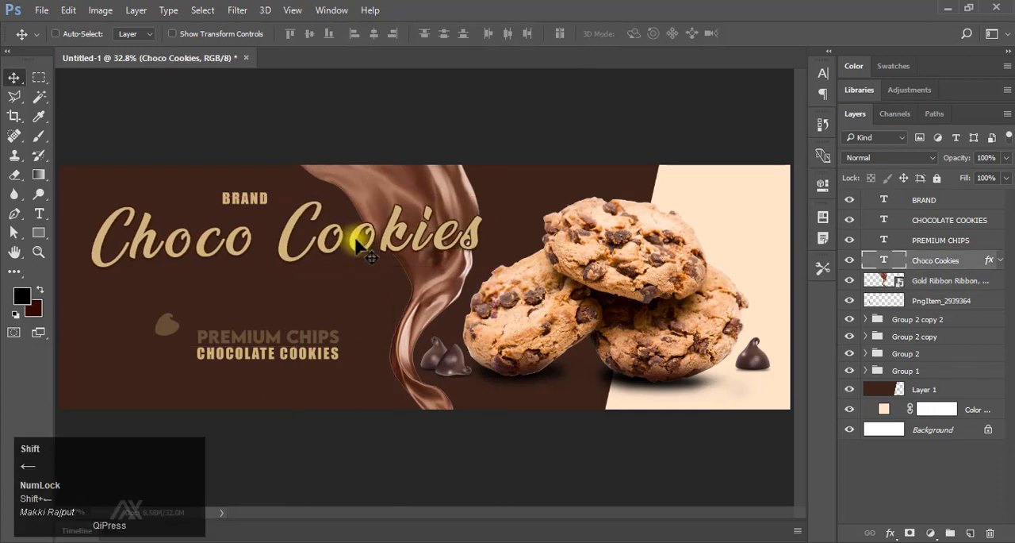
pyautogui.hotkey('shift', 'Left')
pyautogui.press('Down')
pyautogui.press('Down')
pyautogui.press('Down')
pyautogui.press('Down')
pyautogui.press('Down')
pyautogui.press('Down')
pyautogui.press('Down')
pyautogui.press('Down')
pyautogui.press('Down')
pyautogui.press('Down')
pyautogui.press('Down')
pyautogui.press('Down')
pyautogui.press('Down')
pyautogui.press('Down')
pyautogui.press('Down')
pyautogui.press('Down')
pyautogui.press('Down')
pyautogui.press('Down')
pyautogui.press('Down')
pyautogui.press('Down')
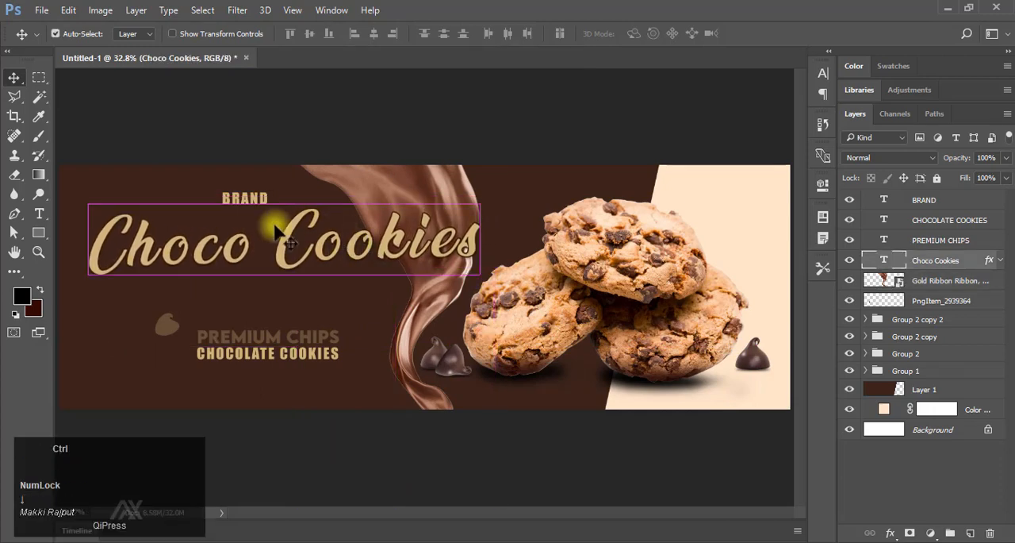
pyautogui.keyDown('ctrl'); pyautogui.click(252, 201); pyautogui.keyUp('ctrl')
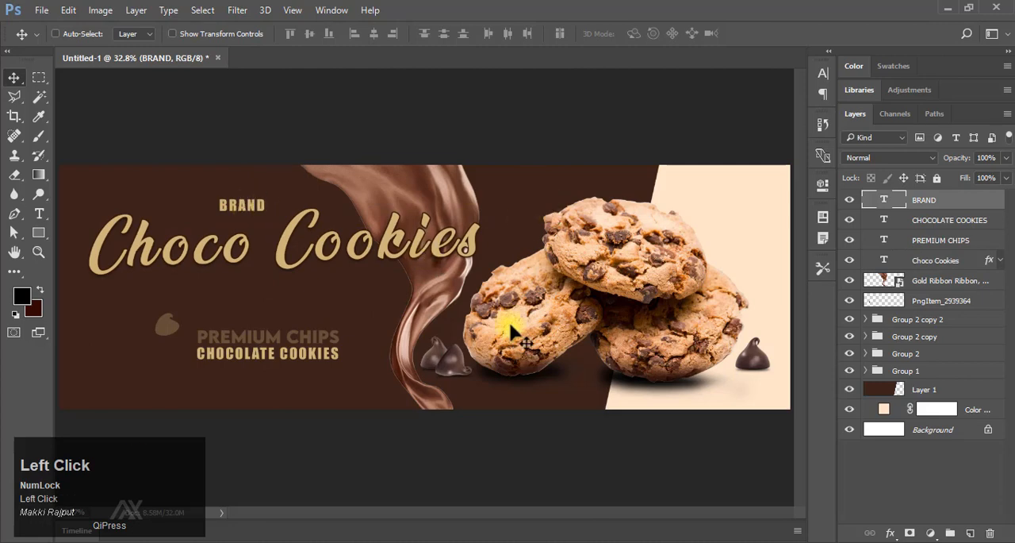
# Rasterize the Gold Ribbon layer and defringe its edges with a width of 1 pixel.
pyautogui.keyDown('ctrl'); pyautogui.click(397, 199); pyautogui.keyUp('ctrl')
pyautogui.click(136, 9)
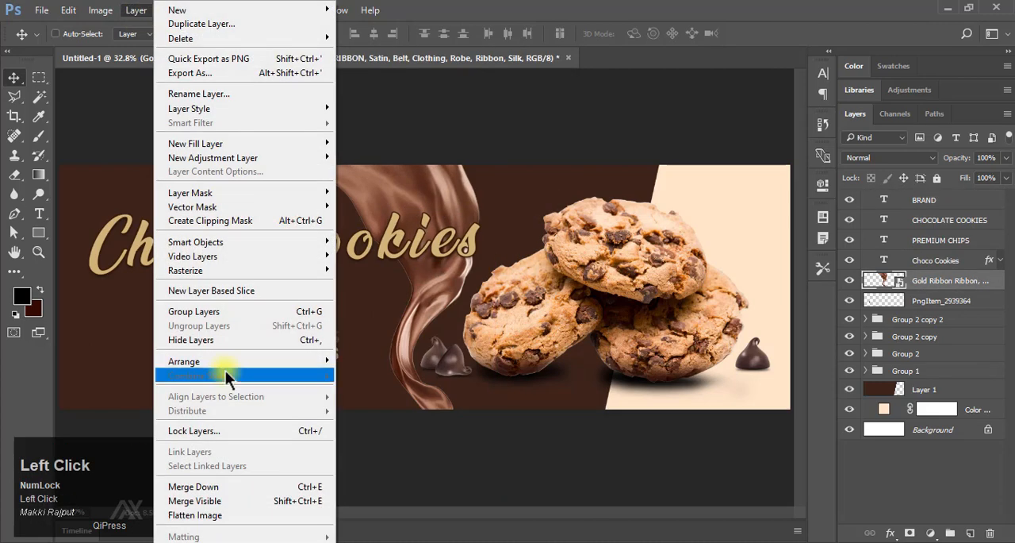
pyautogui.click(501, 73)
pyautogui.rightClick(936, 280)
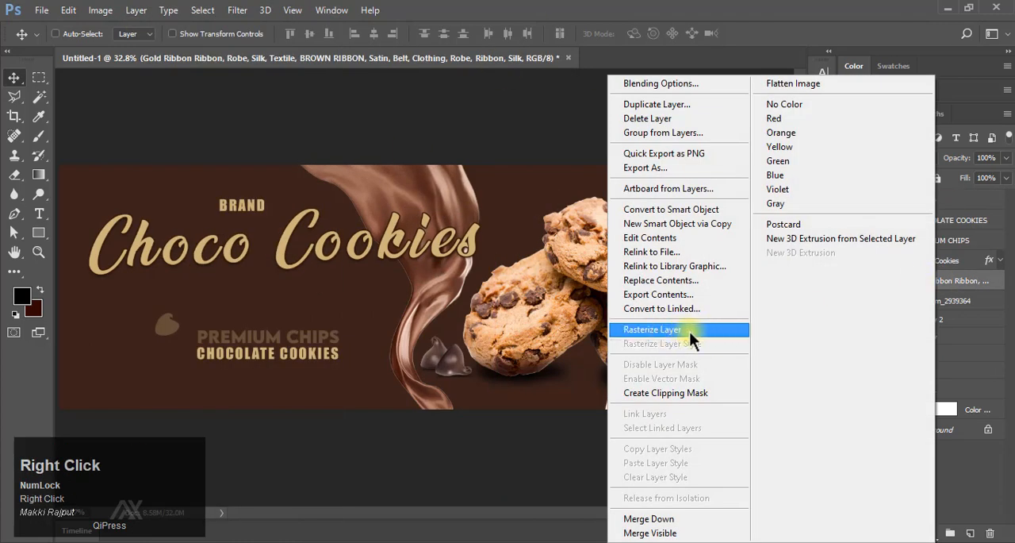
pyautogui.click(689, 330)
pyautogui.click(136, 10)
pyautogui.moveTo(266, 535)
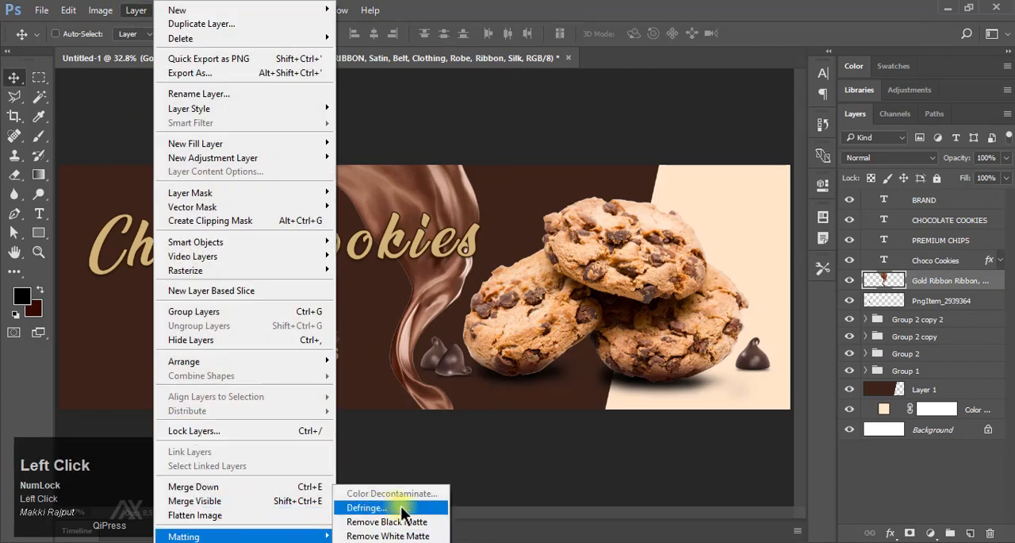
pyautogui.click(404, 509)
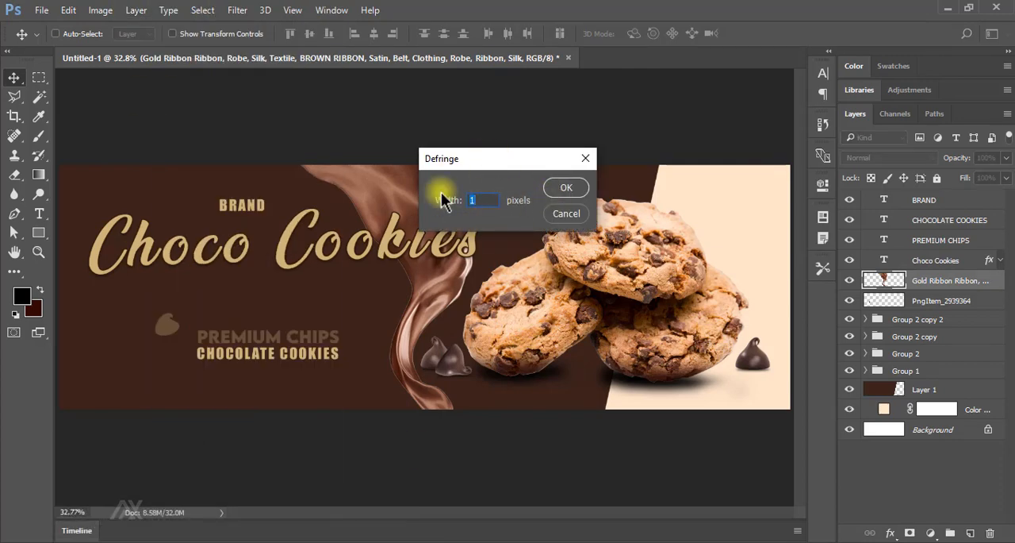
pyautogui.click(550, 189)
# Adjust the ribbon's Hue/Saturation to hue -2, saturation 18 and lightness -17.
pyautogui.hotkey('ctrl', 'space')
pyautogui.moveTo(426, 290); pyautogui.dragTo(468, 307)
pyautogui.press('F9')
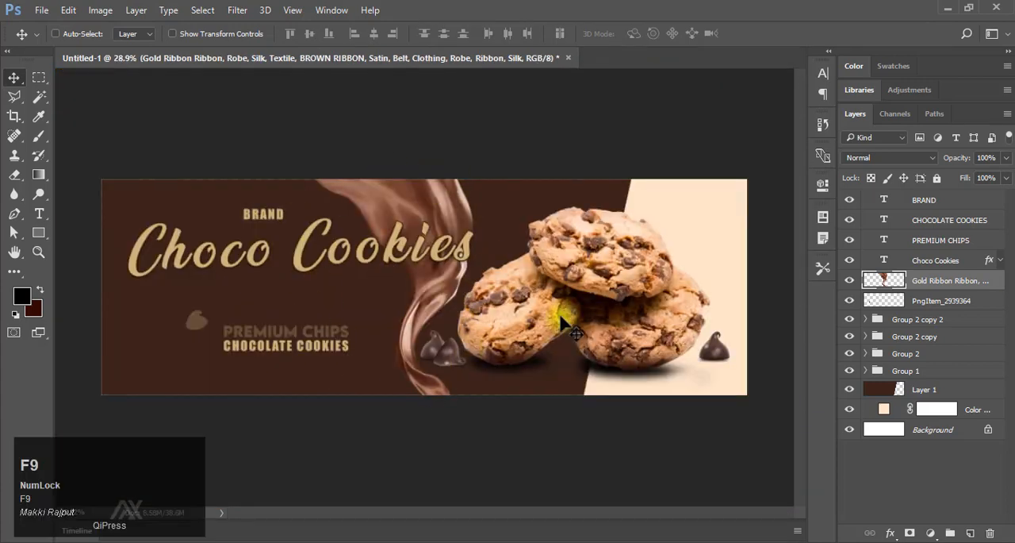
pyautogui.hotkey('ctrl', 'u')
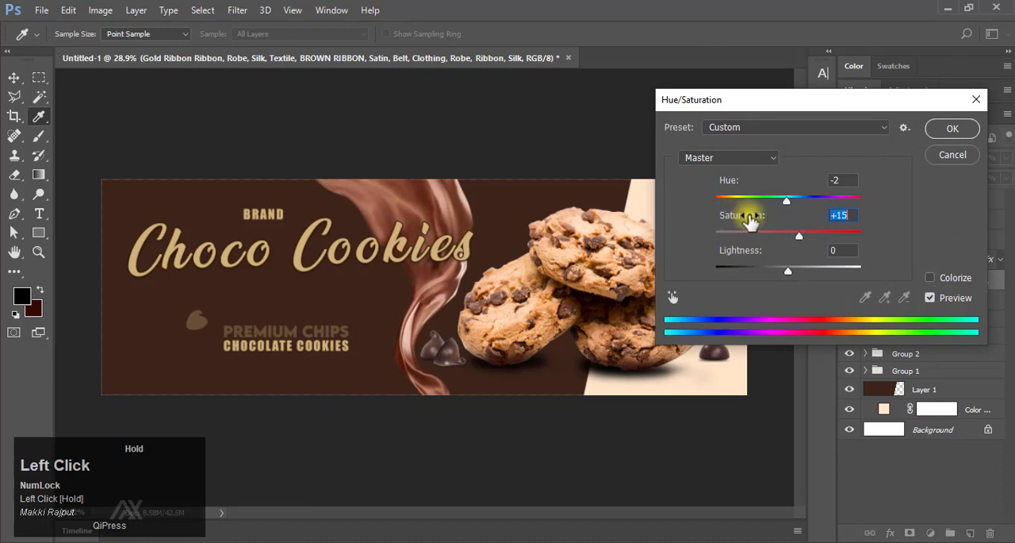
pyautogui.moveTo(741, 254); pyautogui.dragTo(734, 252)
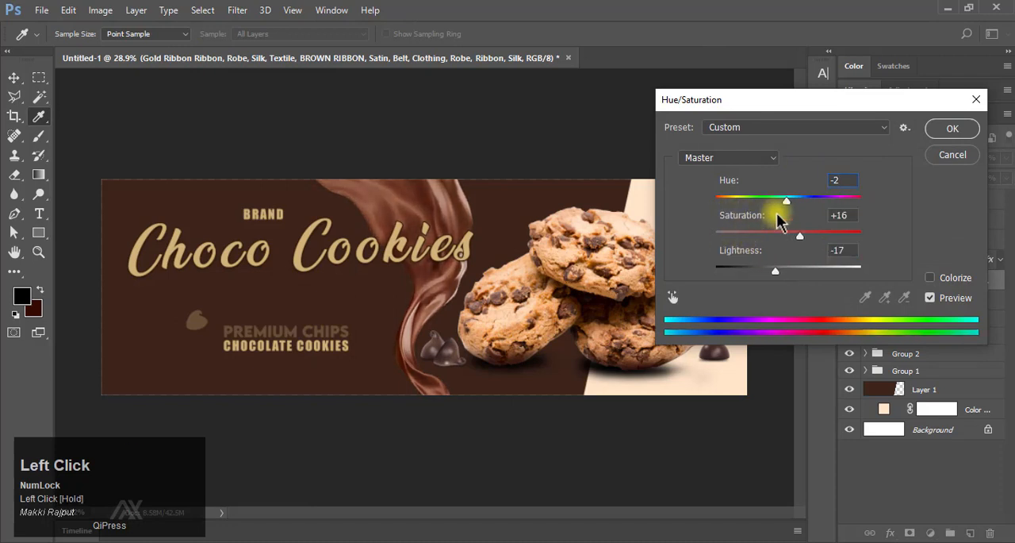
pyautogui.click(945, 133)
# Place the chocolate bubble illustration over the left part of the banner, scaled to 783.65%.
pyautogui.press('F9')
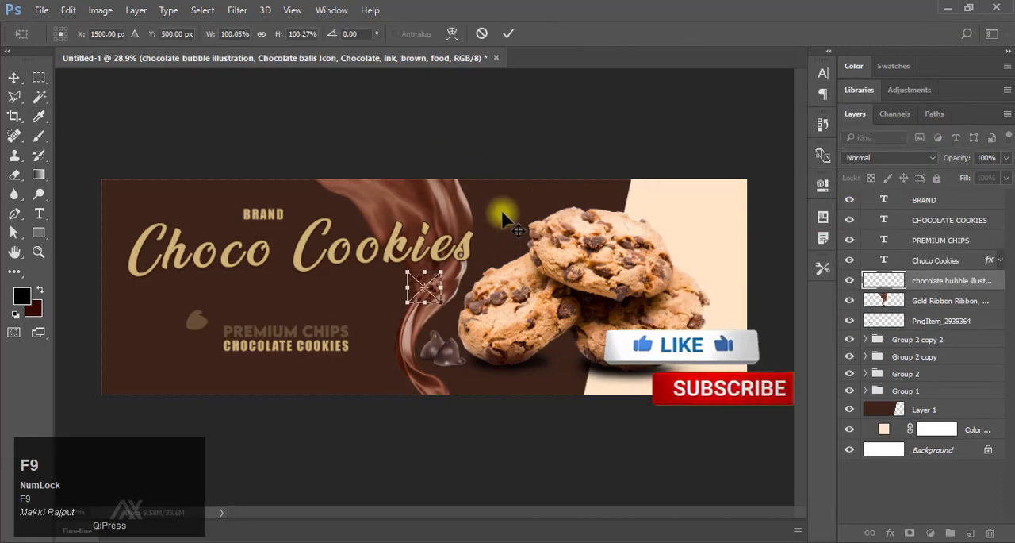
pyautogui.moveTo(441, 302); pyautogui.dragTo(578, 336)
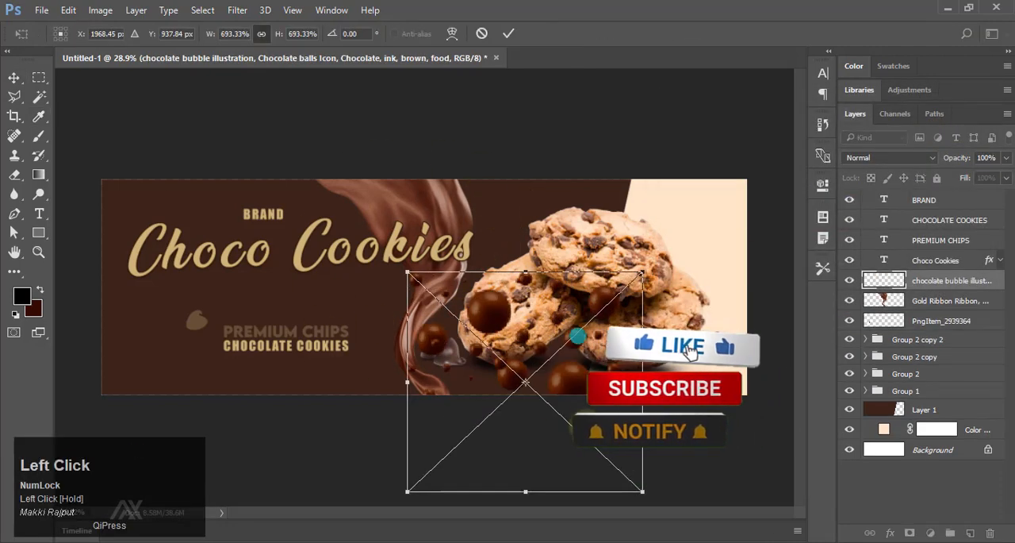
pyautogui.moveTo(550, 385); pyautogui.dragTo(248, 301)
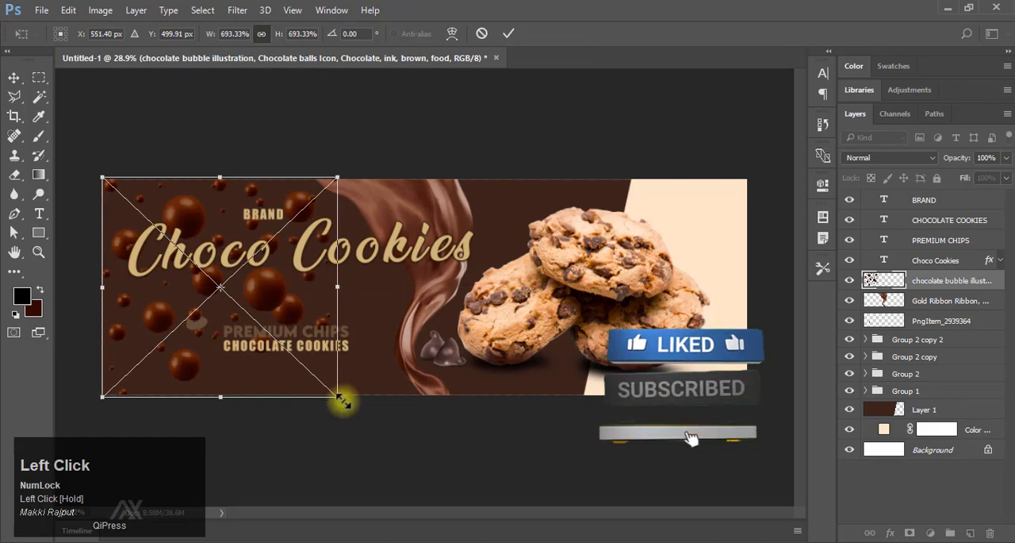
pyautogui.moveTo(343, 403); pyautogui.dragTo(372, 426)
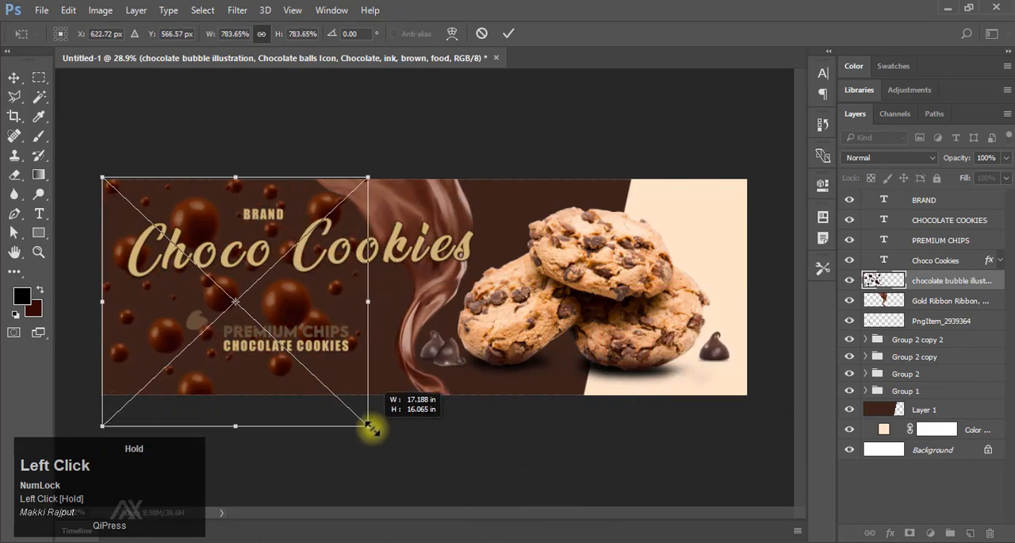
pyautogui.click(509, 33)
pyautogui.moveTo(270, 293); pyautogui.dragTo(298, 300)
# Duplicate the chocolate bubble layer and move the copy right over the ribbon and cookies.
pyautogui.hotkey('ctrl', 'j')
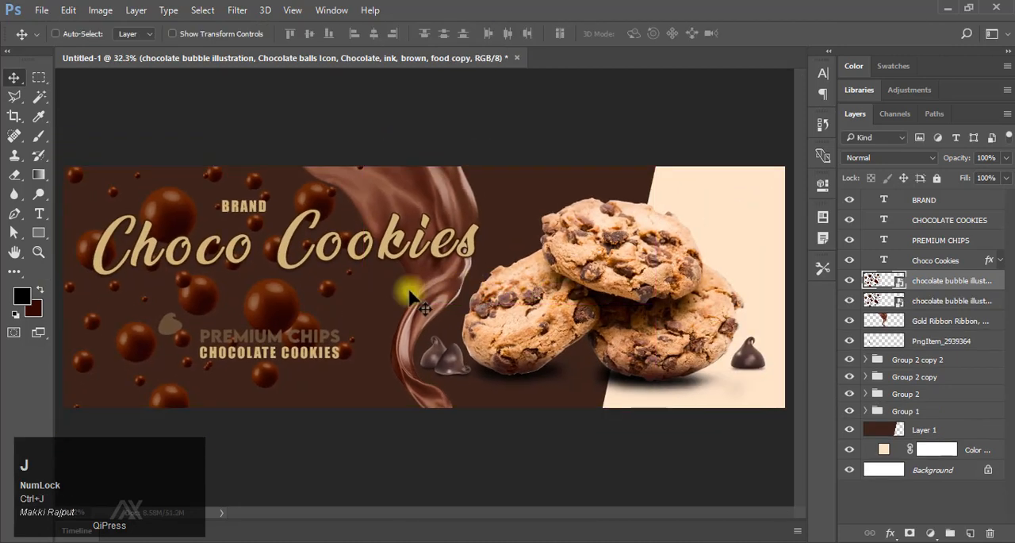
pyautogui.hotkey('shift', 'Right')
pyautogui.hotkey('shift', 'Right')
pyautogui.hotkey('shift', 'Right')
pyautogui.hotkey('shift', 'Right')
pyautogui.hotkey('shift', 'Right')
pyautogui.hotkey('shift', 'Right')
pyautogui.hotkey('shift', 'Right')
pyautogui.hotkey('shift', 'Right')
pyautogui.hotkey('shift', 'Right')
pyautogui.hotkey('shift', 'Right')
pyautogui.hotkey('shift', 'Right')
pyautogui.hotkey('shift', 'Right')
pyautogui.hotkey('shift', 'Right')
pyautogui.hotkey('shift', 'Right')
pyautogui.hotkey('shift', 'Right')
pyautogui.hotkey('shift', 'Right')
pyautogui.hotkey('shift', 'Right')
pyautogui.hotkey('shift', 'Right')
pyautogui.hotkey('shift', 'Right')
pyautogui.hotkey('shift', 'Right')
pyautogui.keyDown('shift'); pyautogui.click(316, 310); pyautogui.keyUp('shift')
pyautogui.moveTo(317, 312); pyautogui.dragTo(515, 302)
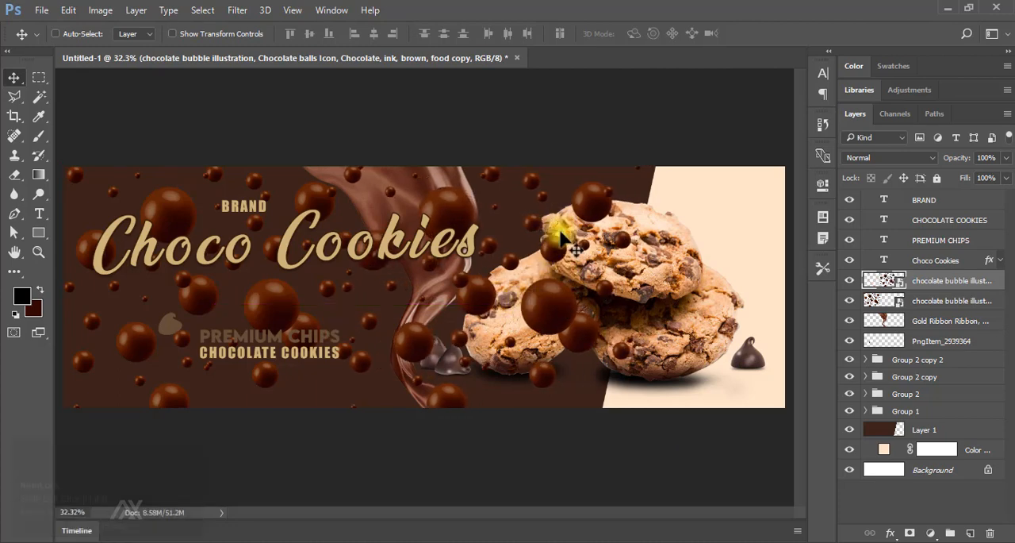
# Move both chocolate bubble layers above the text layers and add a layer mask to each.
pyautogui.press('ctrl')
pyautogui.keyDown('shift'); pyautogui.click(889, 300); pyautogui.keyUp('shift')
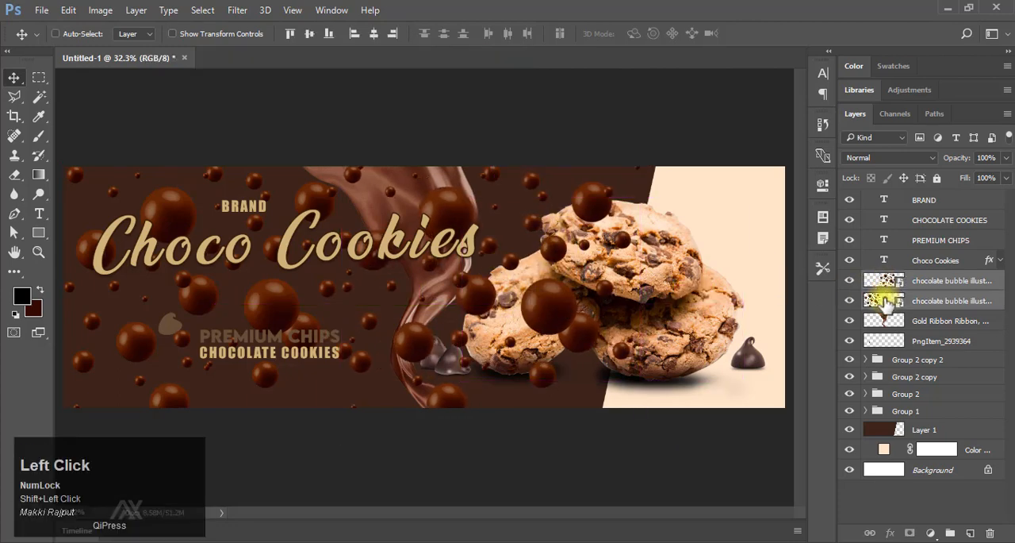
pyautogui.moveTo(889, 300); pyautogui.dragTo(881, 200)
pyautogui.click(910, 533)
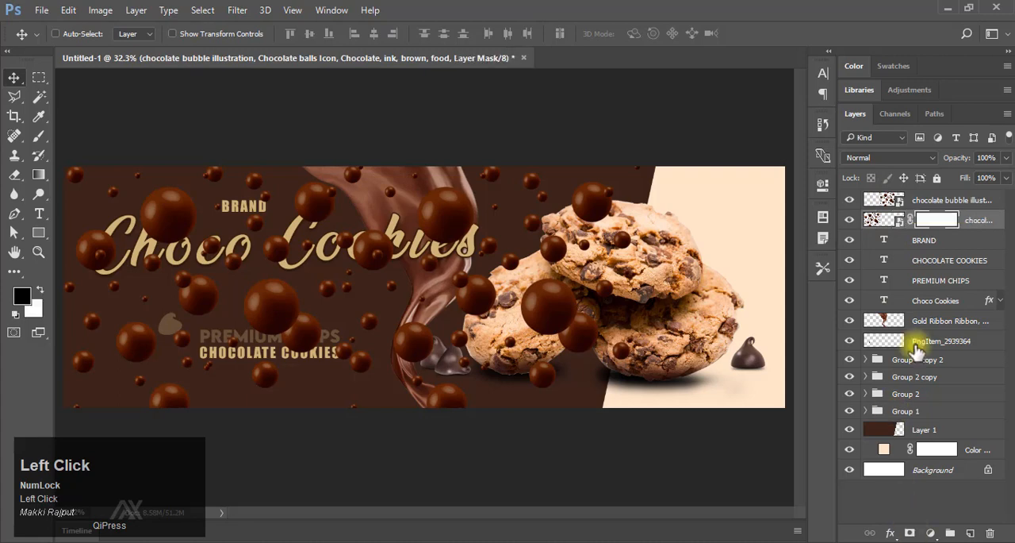
pyautogui.click(883, 199)
pyautogui.click(910, 532)
# Target the original bubble layer's mask and set a black brush to 77 px, 45% hardness, 100% opacity and flow.
pyautogui.moveTo(206, 276); pyautogui.dragTo(411, 204)
pyautogui.keyDown('ctrl'); pyautogui.click(254, 271); pyautogui.keyUp('ctrl')
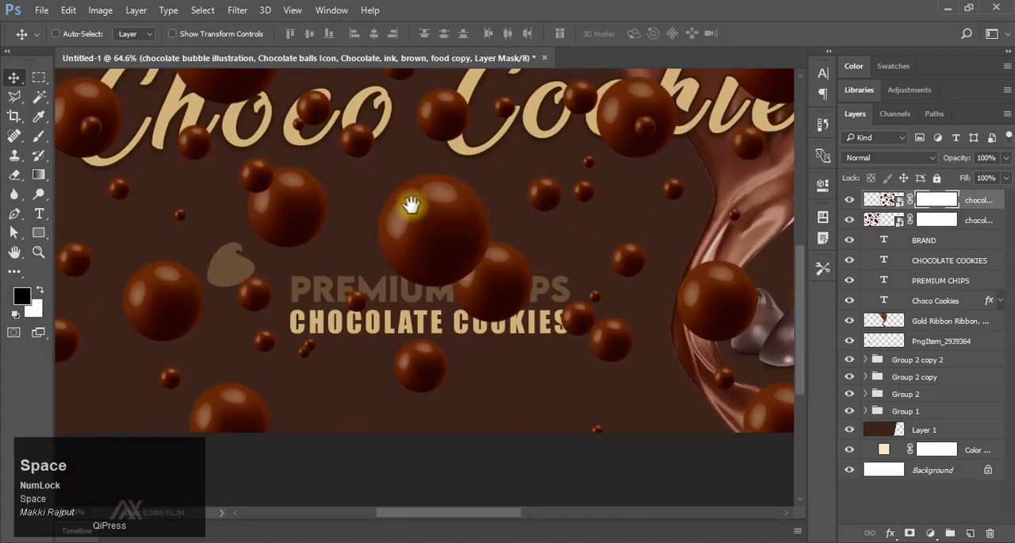
pyautogui.keyDown('ctrl'); pyautogui.click(441, 262); pyautogui.keyUp('ctrl')
pyautogui.click(937, 220)
pyautogui.rightClick(39, 135)
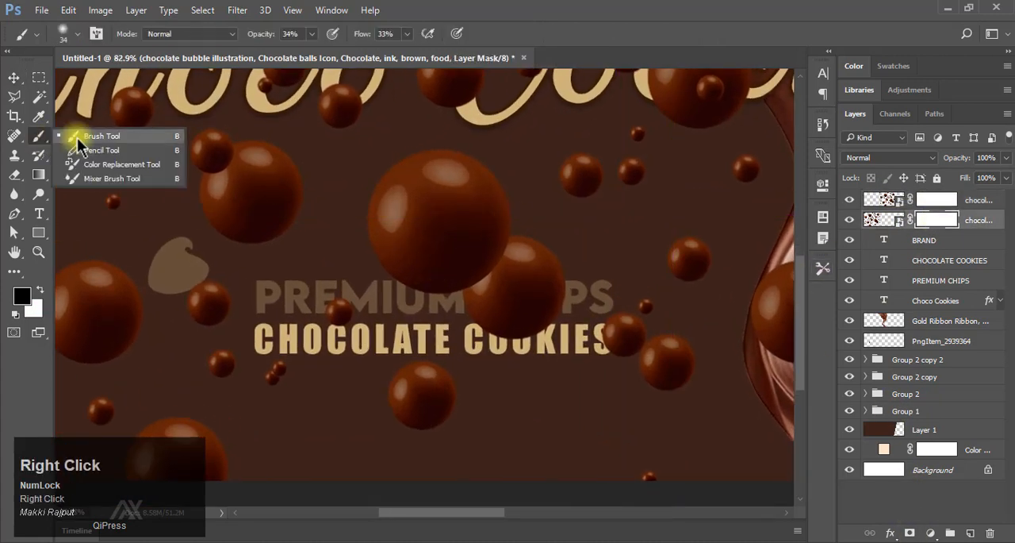
pyautogui.click(111, 134)
pyautogui.rightClick(537, 274)
pyautogui.click(645, 341)
pyautogui.click(640, 311)
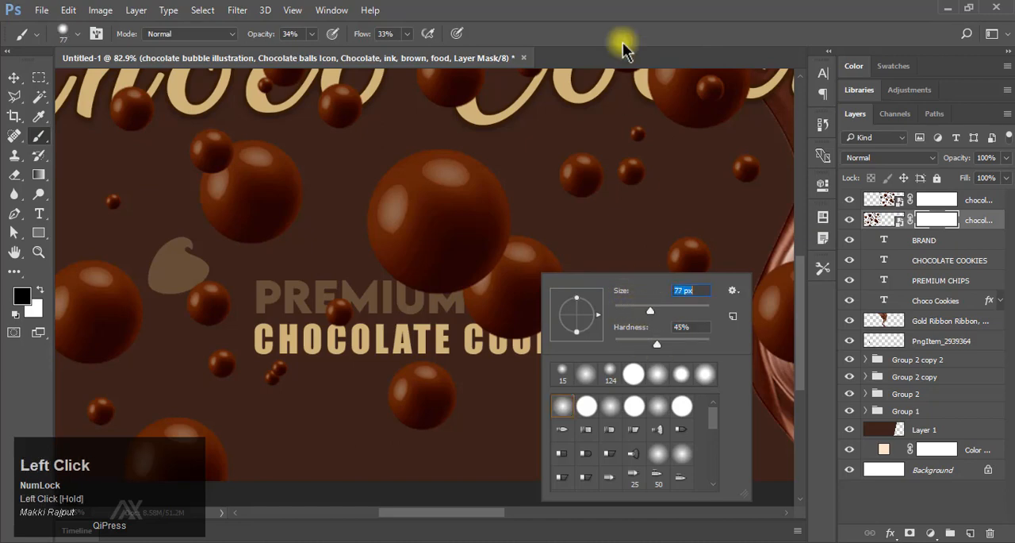
pyautogui.click(626, 48)
# Paint out the large bubbles over the PREMIUM CHIPS text and the small ones beside the drop on the mask.
pyautogui.moveTo(531, 293)
pyautogui.mouseDown()
pyautogui.moveTo(516, 235)
pyautogui.moveTo(479, 291)
pyautogui.mouseUp()
pyautogui.moveTo(417, 221); pyautogui.dragTo(445, 181)
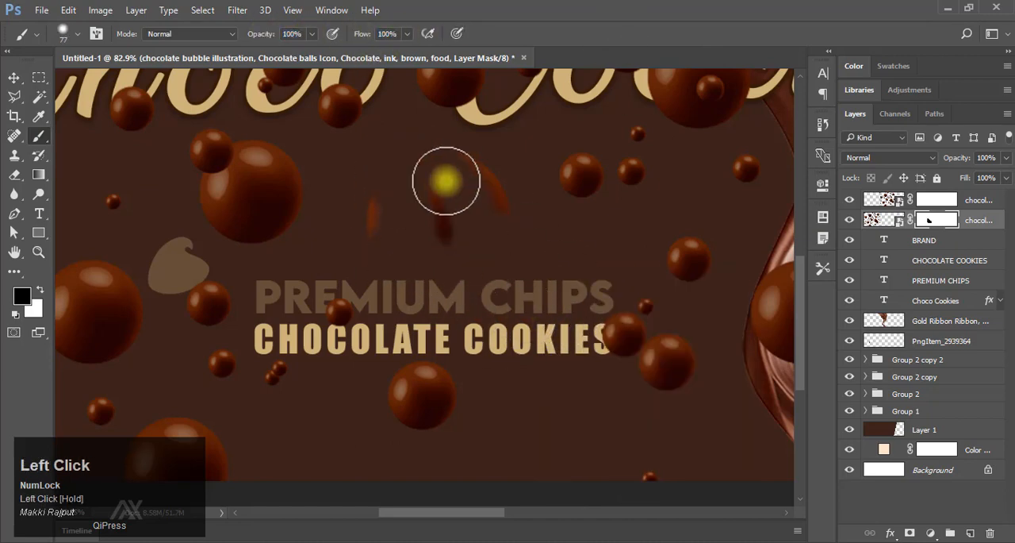
pyautogui.moveTo(446, 141)
pyautogui.mouseDown()
pyautogui.moveTo(435, 189)
pyautogui.moveTo(381, 249)
pyautogui.mouseUp()
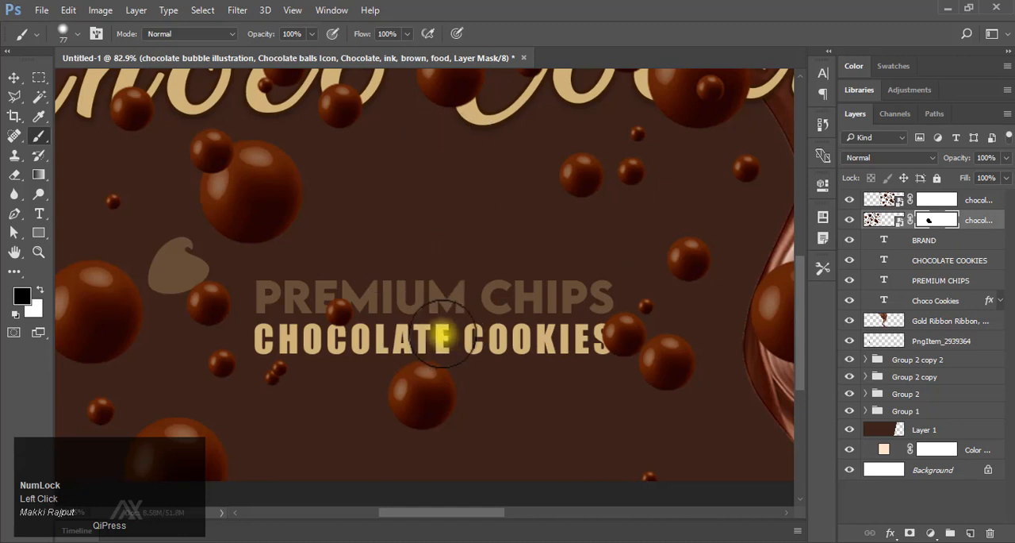
pyautogui.press('space')
pyautogui.moveTo(442, 334); pyautogui.dragTo(462, 278)
pyautogui.press('space')
pyautogui.moveTo(396, 290); pyautogui.dragTo(607, 301)
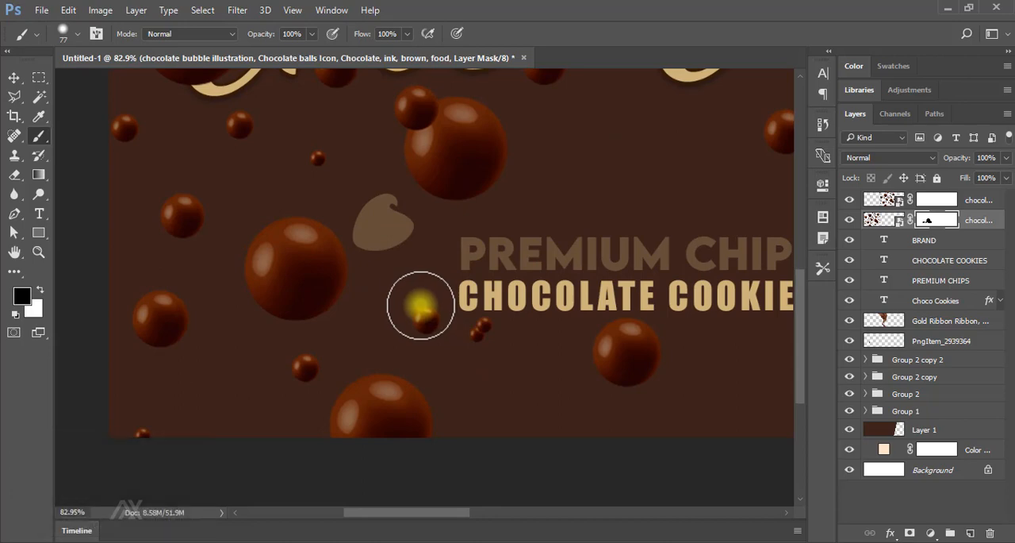
# Load the Choco Cookies text as a selection and mask the original bubble layer over its letters, leaving some bubbles in front.
pyautogui.hotkey('ctrl', 'space')
pyautogui.moveTo(421, 306); pyautogui.dragTo(397, 246)
pyautogui.moveTo(426, 235); pyautogui.dragTo(462, 377)
pyautogui.hotkey('ctrl', 'space')
pyautogui.moveTo(406, 309); pyautogui.dragTo(428, 253)
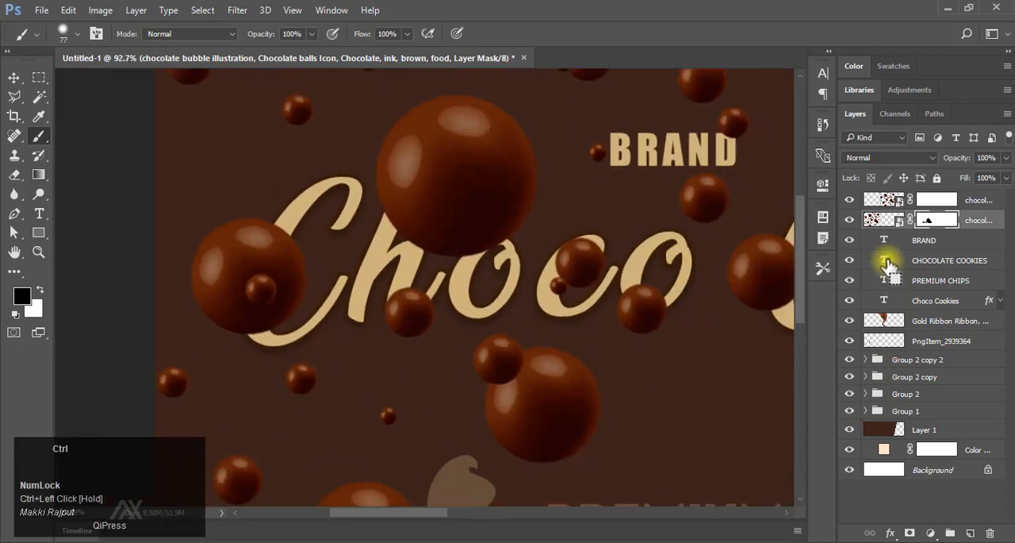
pyautogui.moveTo(315, 305)
pyautogui.mouseDown()
pyautogui.moveTo(271, 306)
pyautogui.moveTo(285, 214)
pyautogui.moveTo(254, 360)
pyautogui.moveTo(294, 216)
pyautogui.mouseUp()
pyautogui.press('space')
pyautogui.moveTo(456, 286); pyautogui.dragTo(419, 294)
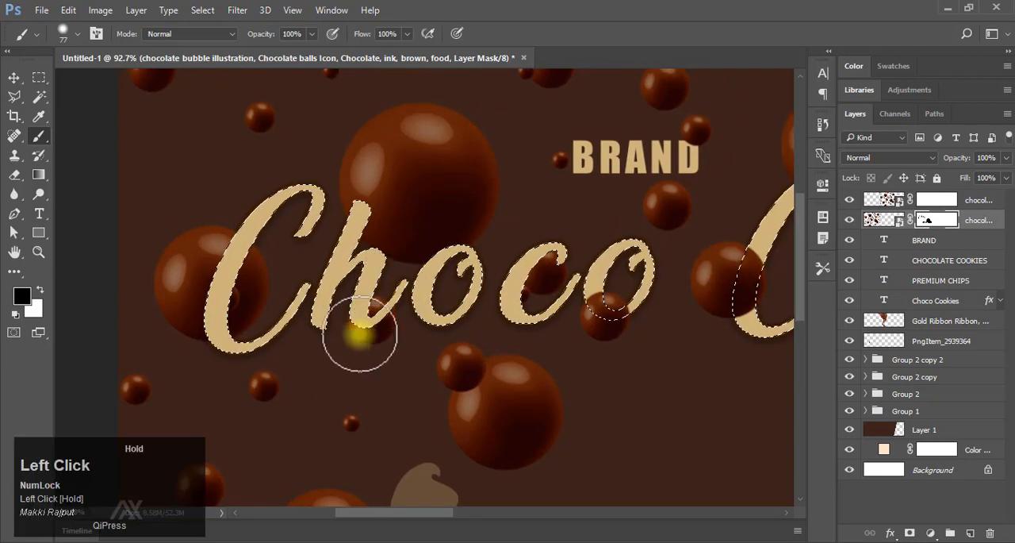
pyautogui.press('space')
pyautogui.moveTo(570, 283)
pyautogui.mouseDown()
pyautogui.moveTo(461, 266)
pyautogui.moveTo(502, 258)
pyautogui.moveTo(349, 273)
pyautogui.mouseUp()
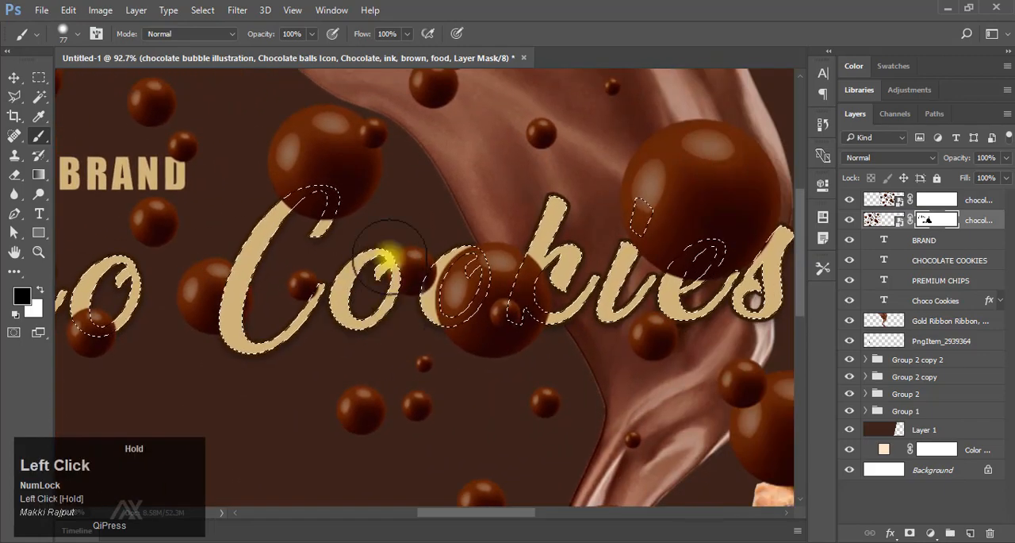
# Mask the copied bubble layer over the selected Cookies letters, then deselect the text outline.
pyautogui.click(934, 199)
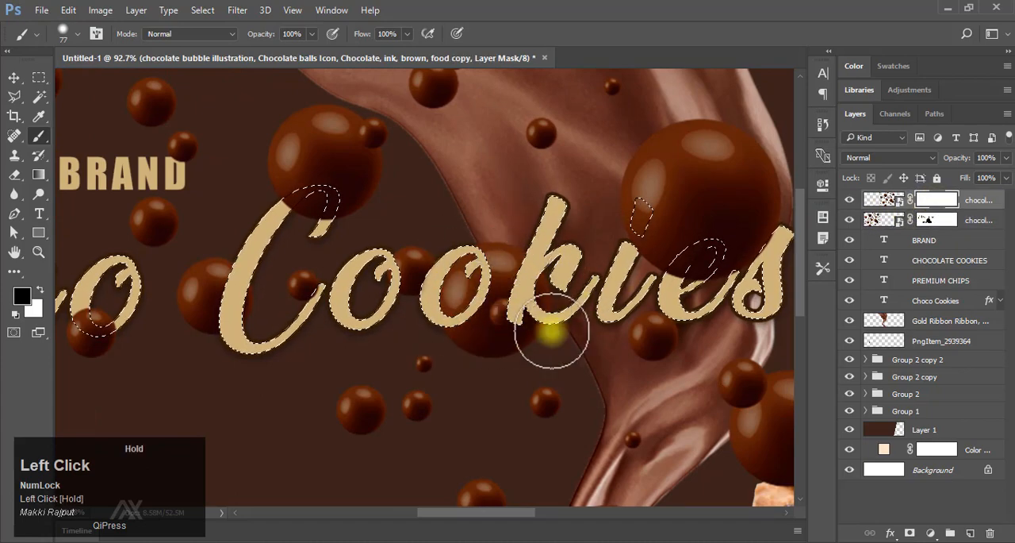
pyautogui.press('space')
pyautogui.moveTo(552, 333); pyautogui.dragTo(512, 305)
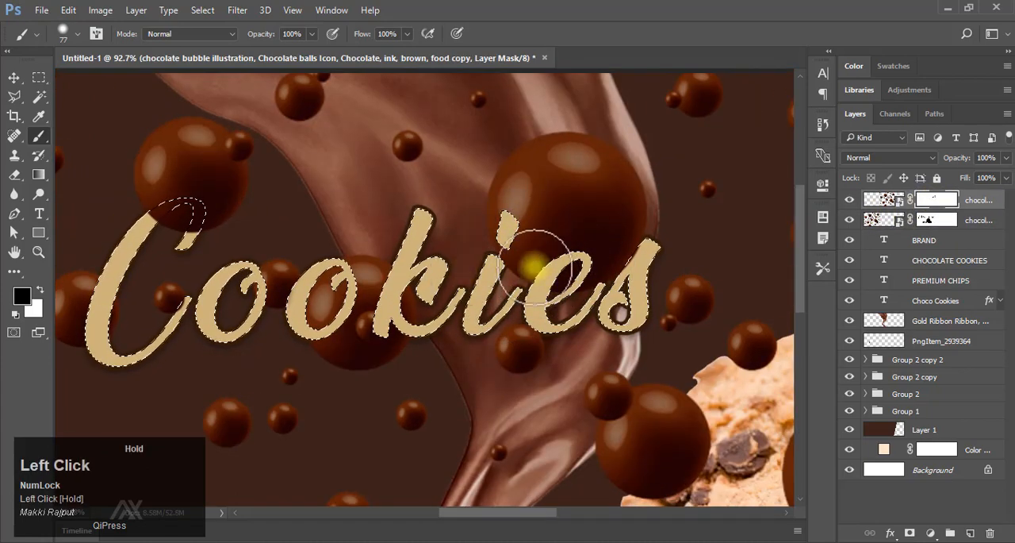
pyautogui.moveTo(327, 305); pyautogui.dragTo(485, 301)
pyautogui.hotkey('ctrl', 'd')
# Paint out the large bubble over the ribbon behind the end of the Cookies text on the copied layer's mask.
pyautogui.moveTo(546, 302)
pyautogui.mouseDown()
pyautogui.moveTo(431, 299)
pyautogui.moveTo(542, 304)
pyautogui.moveTo(433, 317)
pyautogui.mouseUp()
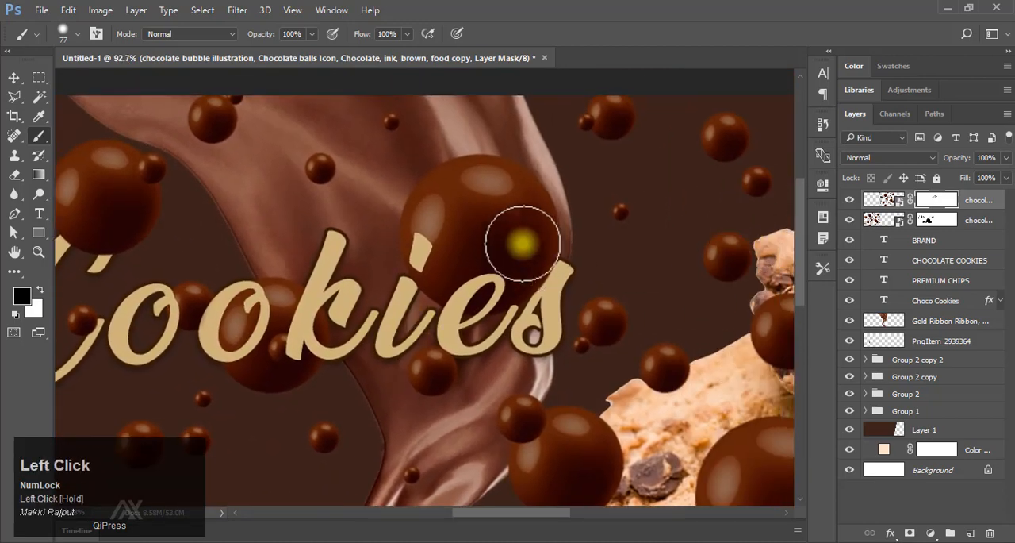
pyautogui.click(889, 200)
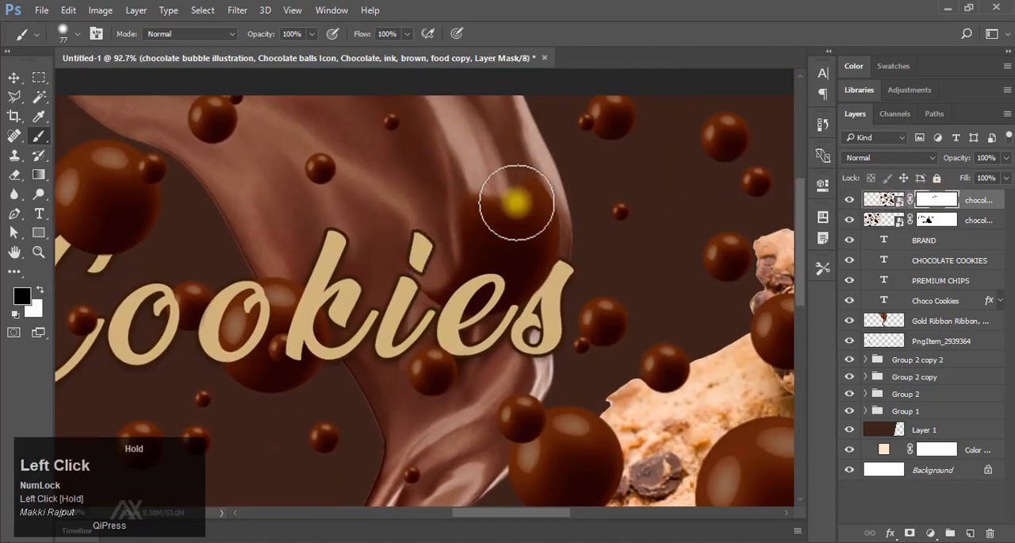
pyautogui.moveTo(500, 249); pyautogui.dragTo(507, 252)
pyautogui.moveTo(564, 271); pyautogui.dragTo(505, 272)
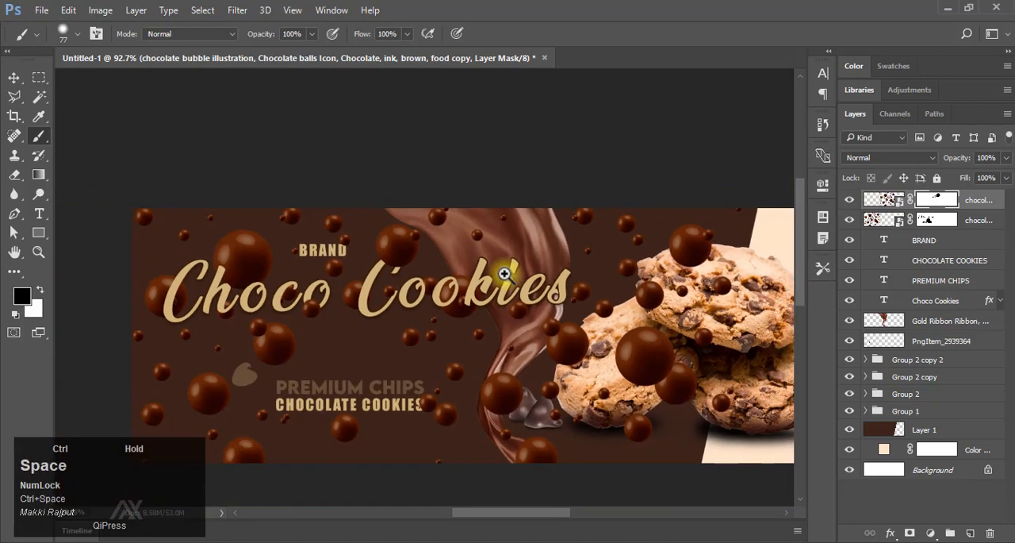
# Mask out the large bubbles covering the cookie stack and stray ones beneath the Cookies text with a 99 px brush.
pyautogui.moveTo(599, 346); pyautogui.dragTo(516, 273)
pyautogui.moveTo(526, 279); pyautogui.dragTo(564, 280)
pyautogui.moveTo(627, 287)
pyautogui.mouseDown()
pyautogui.moveTo(426, 237)
pyautogui.moveTo(429, 220)
pyautogui.mouseUp()
pyautogui.rightClick(438, 219)
pyautogui.click(600, 36)
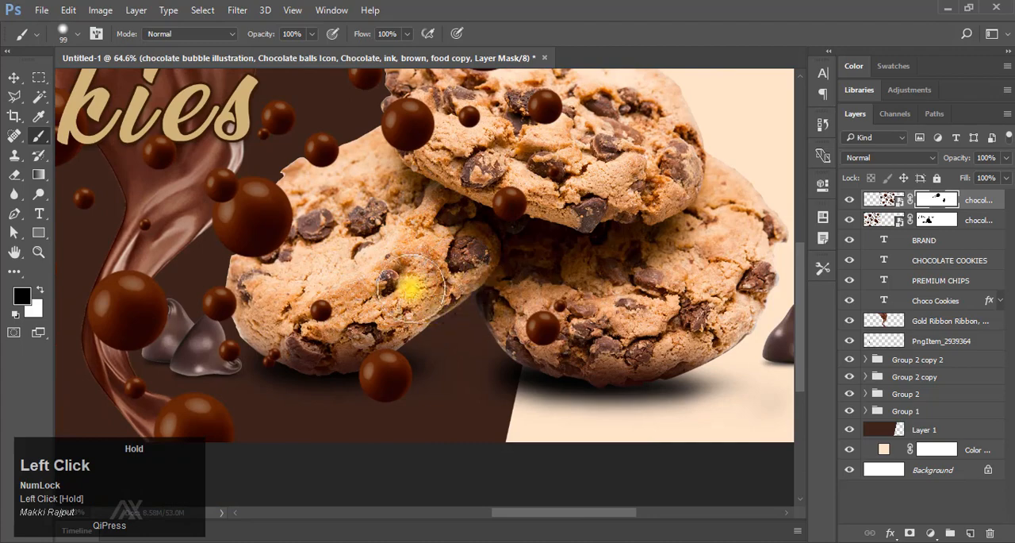
pyautogui.moveTo(434, 157); pyautogui.dragTo(484, 307)
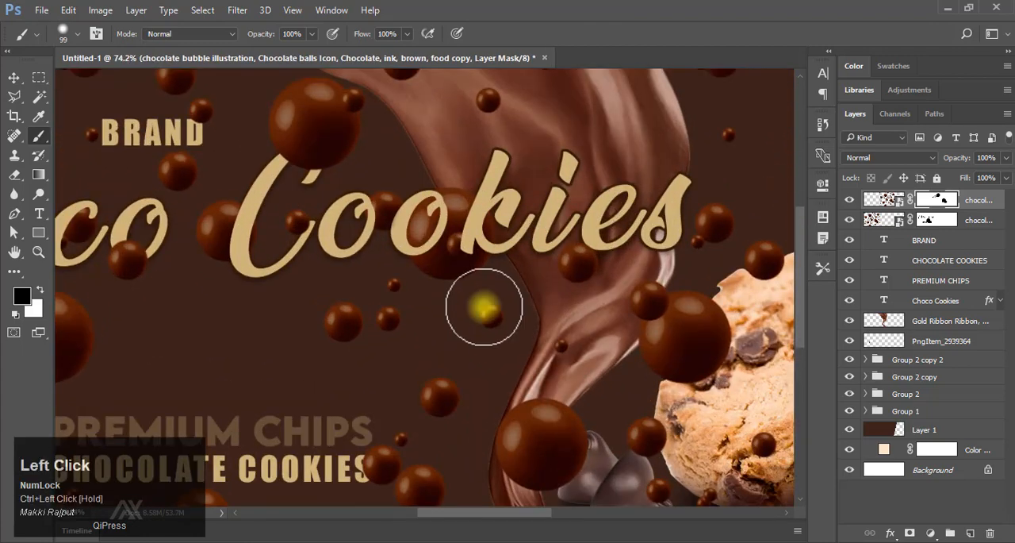
pyautogui.moveTo(584, 264); pyautogui.dragTo(411, 278)
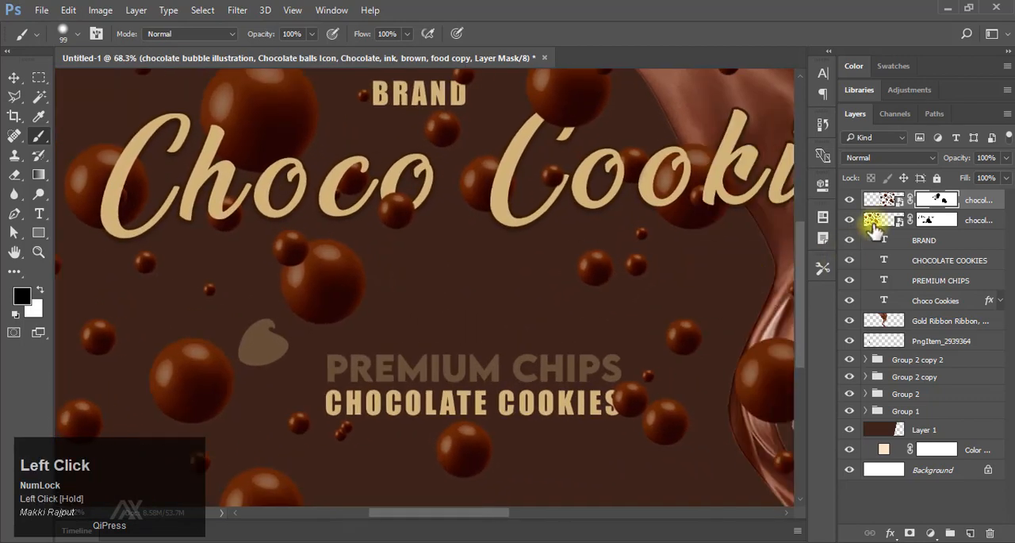
# Rasterize the original chocolate bubble layer.
pyautogui.click(882, 223)
pyautogui.rightClick(982, 220)
pyautogui.click(722, 337)
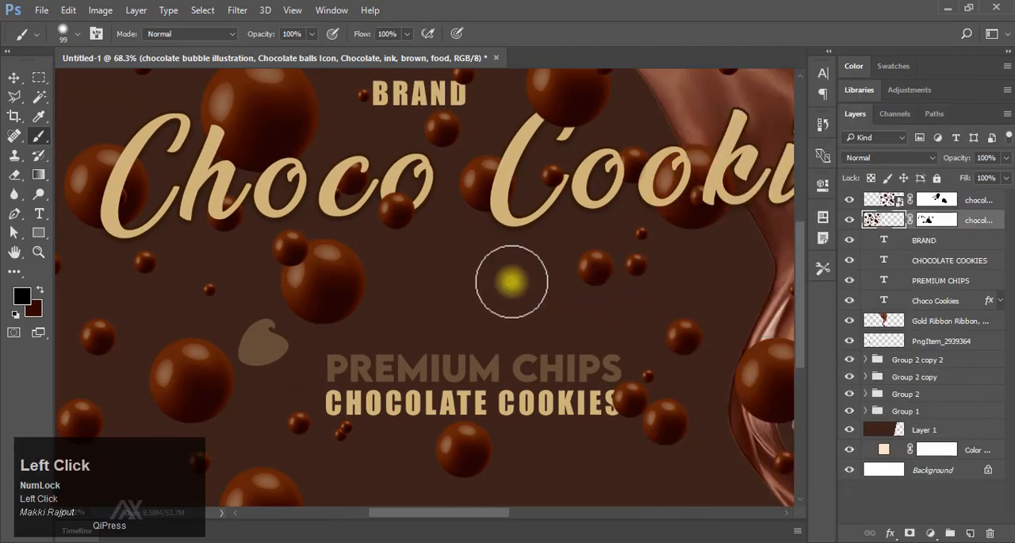
# Cut the bubble pair beneath the Choco text onto its own layer and shift it slightly right and down.
pyautogui.click(14, 96)
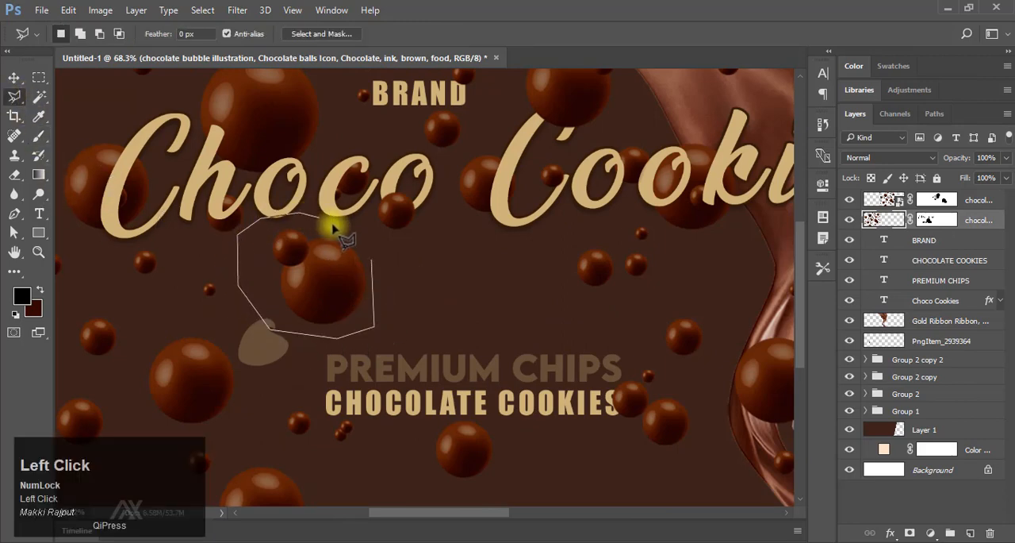
pyautogui.hotkey('ctrl', 'j')
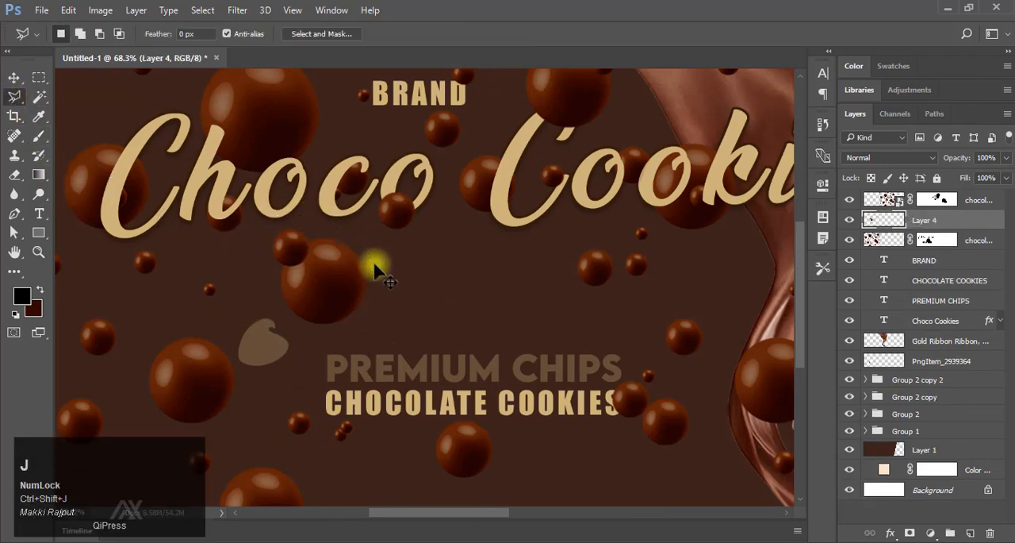
pyautogui.press('v')
pyautogui.moveTo(333, 272); pyautogui.dragTo(466, 288)
pyautogui.moveTo(403, 288); pyautogui.dragTo(403, 288)
pyautogui.moveTo(557, 288); pyautogui.dragTo(481, 261)
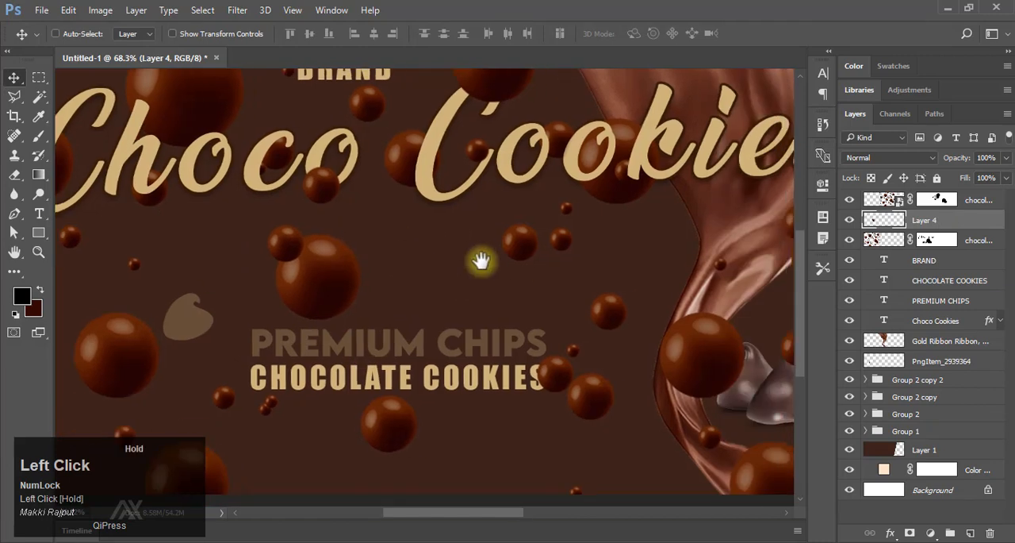
# Paint out stray small bubbles in the lower dark area around the tagline on the original bubble layer's mask.
pyautogui.moveTo(425, 327); pyautogui.dragTo(608, 252)
pyautogui.click(934, 239)
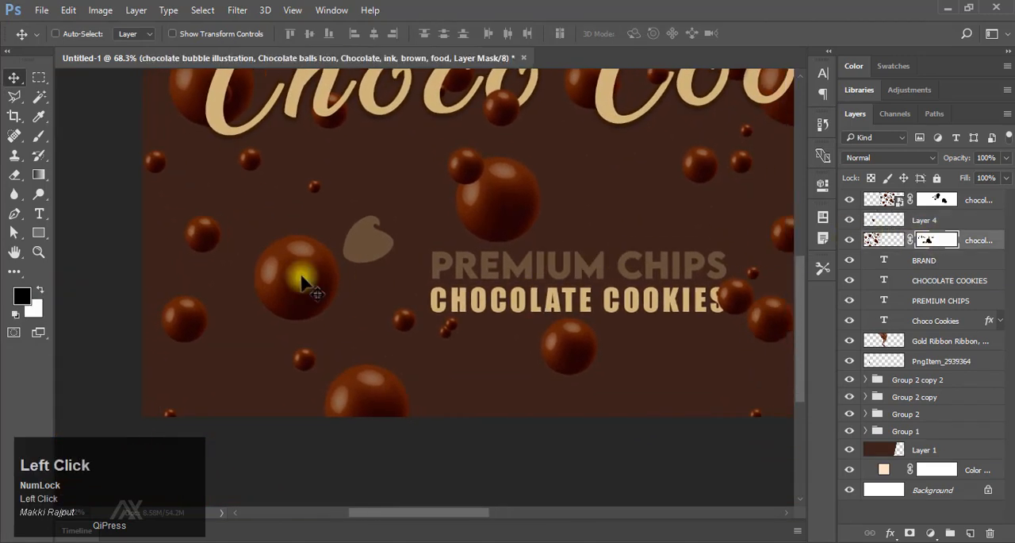
pyautogui.click(39, 136)
pyautogui.click(129, 140)
pyautogui.moveTo(445, 349); pyautogui.dragTo(423, 310)
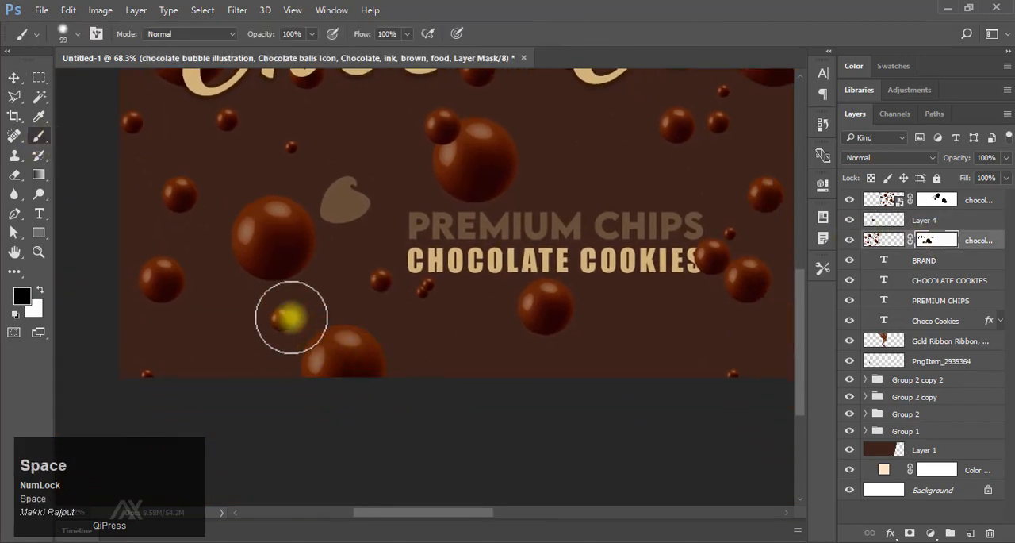
pyautogui.click(281, 322)
pyautogui.moveTo(256, 278)
pyautogui.mouseDown()
pyautogui.moveTo(378, 376)
pyautogui.moveTo(374, 425)
pyautogui.mouseUp()
pyautogui.moveTo(362, 349); pyautogui.dragTo(312, 289)
pyautogui.click(243, 281)
pyautogui.moveTo(376, 297); pyautogui.dragTo(238, 286)
pyautogui.moveTo(465, 261); pyautogui.dragTo(556, 260)
pyautogui.moveTo(425, 270); pyautogui.dragTo(540, 254)
pyautogui.moveTo(341, 270); pyautogui.dragTo(426, 245)
pyautogui.moveTo(357, 314)
pyautogui.mouseDown()
pyautogui.moveTo(422, 281)
pyautogui.moveTo(364, 284)
pyautogui.mouseUp()
# Paint out stray bubbles on the copied bubble layer's mask.
pyautogui.click(950, 201)
pyautogui.moveTo(269, 232); pyautogui.dragTo(334, 242)
pyautogui.moveTo(235, 184); pyautogui.dragTo(624, 343)
# Clean up further unwanted bubbles on the original bubble layer's mask.
pyautogui.click(944, 240)
pyautogui.moveTo(530, 202)
pyautogui.mouseDown()
pyautogui.moveTo(612, 188)
pyautogui.moveTo(578, 227)
pyautogui.moveTo(636, 231)
pyautogui.moveTo(611, 214)
pyautogui.mouseUp()
pyautogui.click(540, 342)
pyautogui.moveTo(608, 314); pyautogui.dragTo(522, 316)
pyautogui.moveTo(765, 365)
pyautogui.mouseDown()
pyautogui.moveTo(610, 279)
pyautogui.moveTo(550, 278)
pyautogui.mouseUp()
pyautogui.moveTo(538, 278); pyautogui.dragTo(512, 276)
pyautogui.moveTo(307, 274); pyautogui.dragTo(392, 272)
pyautogui.moveTo(464, 224); pyautogui.dragTo(399, 227)
pyautogui.moveTo(537, 289); pyautogui.dragTo(579, 286)
pyautogui.moveTo(539, 283); pyautogui.dragTo(460, 224)
pyautogui.moveTo(590, 270)
pyautogui.mouseDown()
pyautogui.moveTo(508, 277)
pyautogui.moveTo(581, 273)
pyautogui.mouseUp()
# Rasterize the copied chocolate bubble layer.
pyautogui.click(975, 199)
pyautogui.rightClick(975, 199)
pyautogui.click(694, 257)
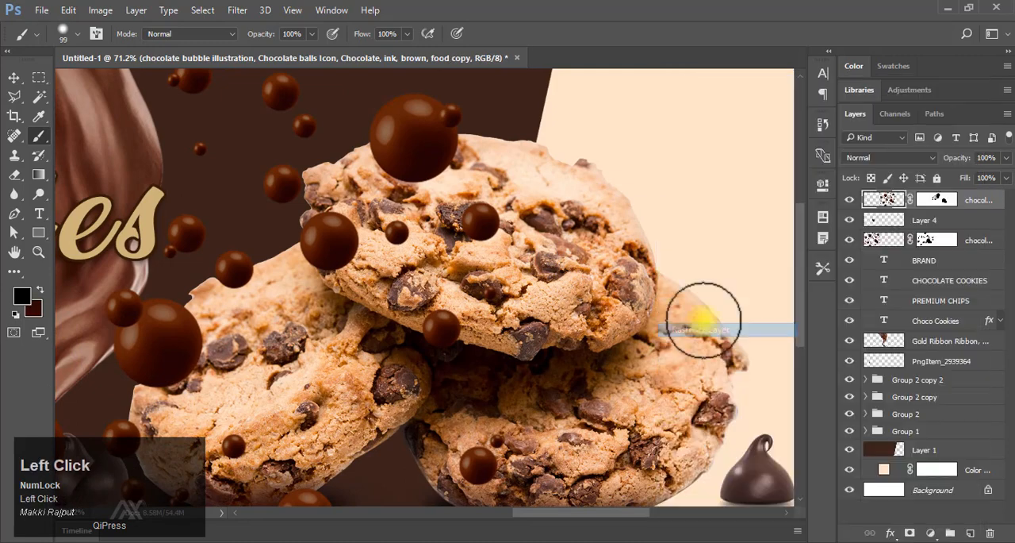
# Cut a small bubble on the top cookie onto its own layer and place a duplicate over the cream background.
pyautogui.press('l')
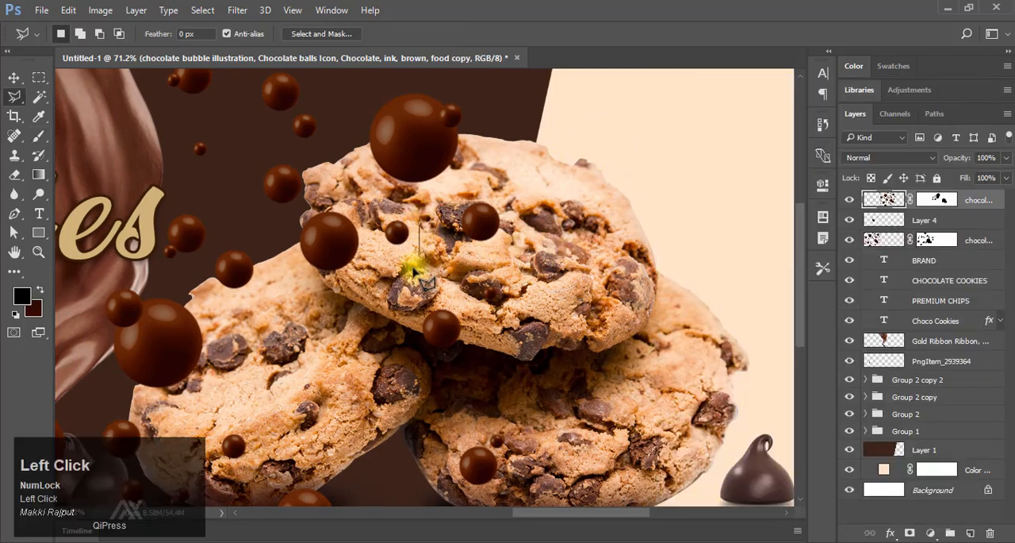
pyautogui.hotkey('ctrl', 'shift', 'j')
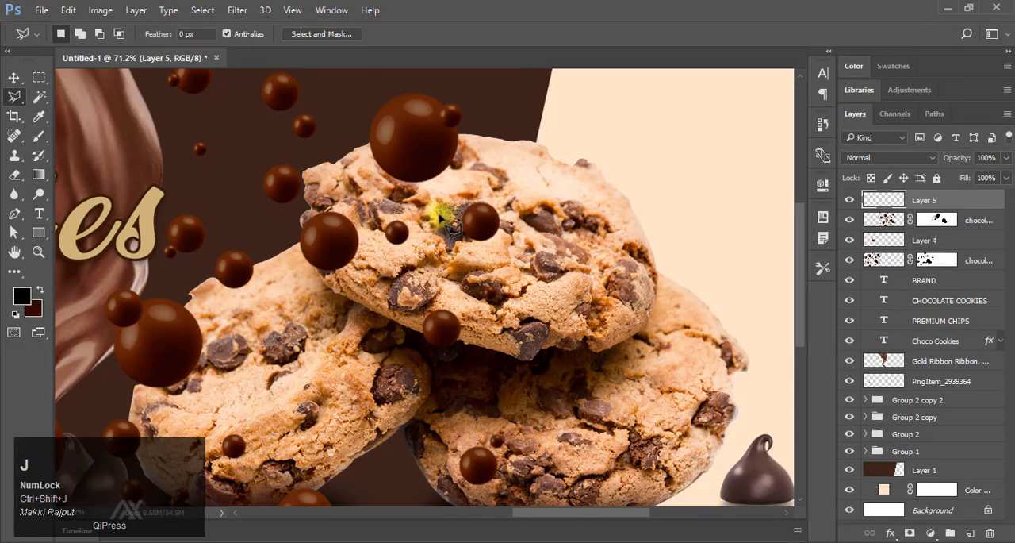
pyautogui.click(22, 80)
pyautogui.hotkey('ctrl', 'j')
pyautogui.moveTo(415, 275); pyautogui.dragTo(732, 199)
pyautogui.moveTo(702, 224); pyautogui.dragTo(550, 314)
pyautogui.moveTo(583, 303); pyautogui.dragTo(557, 256)
pyautogui.moveTo(406, 290); pyautogui.dragTo(658, 271)
# Cut the tiny bubble between the Cookies text and the cookie stack onto its own layer and move it toward the cream area.
pyautogui.click(884, 239)
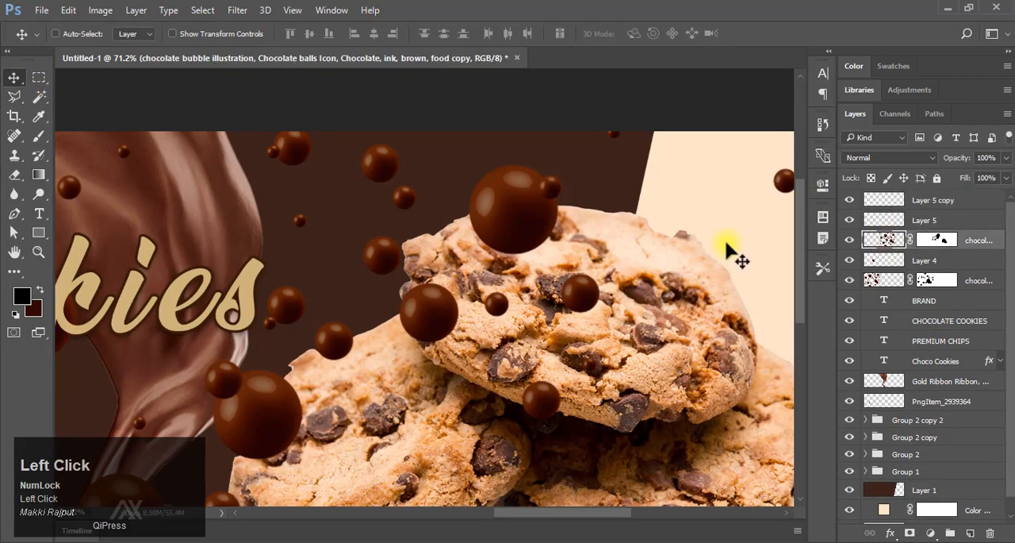
pyautogui.press('l')
pyautogui.click(314, 192)
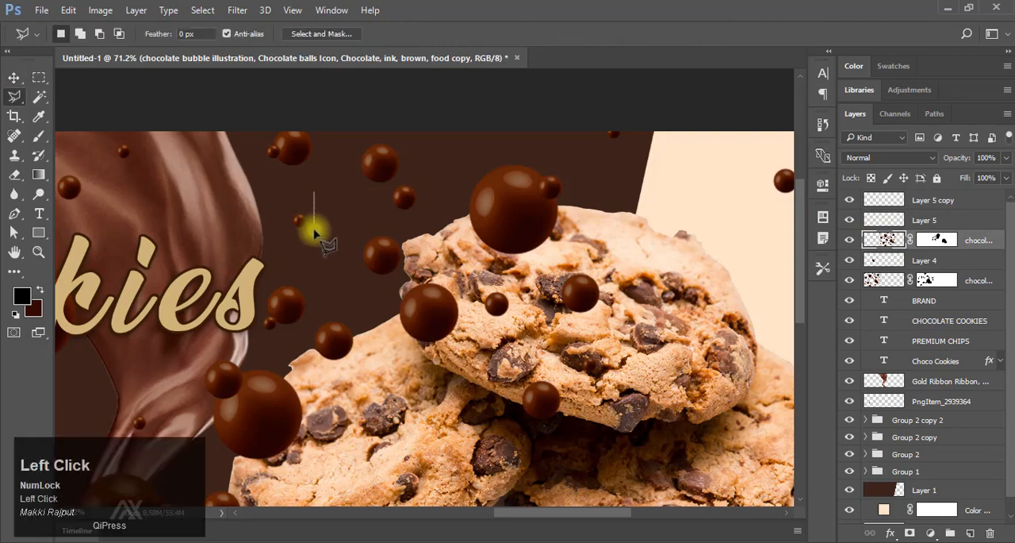
pyautogui.hotkey('ctrl', 'j')
pyautogui.moveTo(292, 270); pyautogui.dragTo(130, 255)
pyautogui.click(13, 78)
pyautogui.moveTo(138, 209)
pyautogui.mouseDown()
pyautogui.moveTo(622, 261)
pyautogui.moveTo(658, 256)
pyautogui.mouseUp()
pyautogui.moveTo(602, 275); pyautogui.dragTo(539, 271)
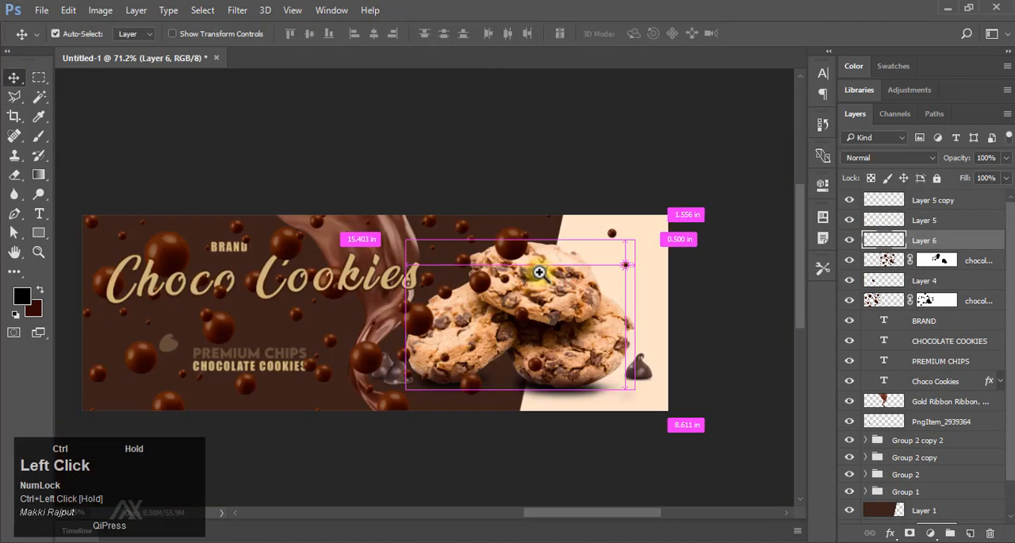
# Move the two small bubbles on the cream background closer to the top cookie.
pyautogui.moveTo(673, 215); pyautogui.dragTo(744, 220)
pyautogui.keyDown('ctrl'); pyautogui.click(629, 192); pyautogui.keyUp('ctrl')
pyautogui.moveTo(629, 191); pyautogui.dragTo(529, 190)
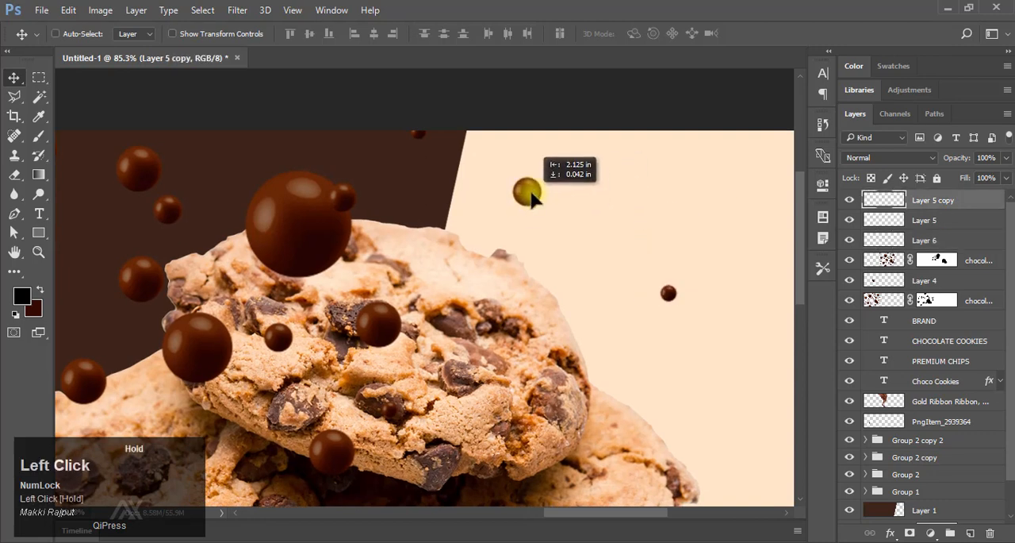
pyautogui.moveTo(669, 294); pyautogui.dragTo(580, 233)
pyautogui.press('F9')
pyautogui.moveTo(365, 300); pyautogui.dragTo(372, 300)
pyautogui.hotkey('ctrl', '0')
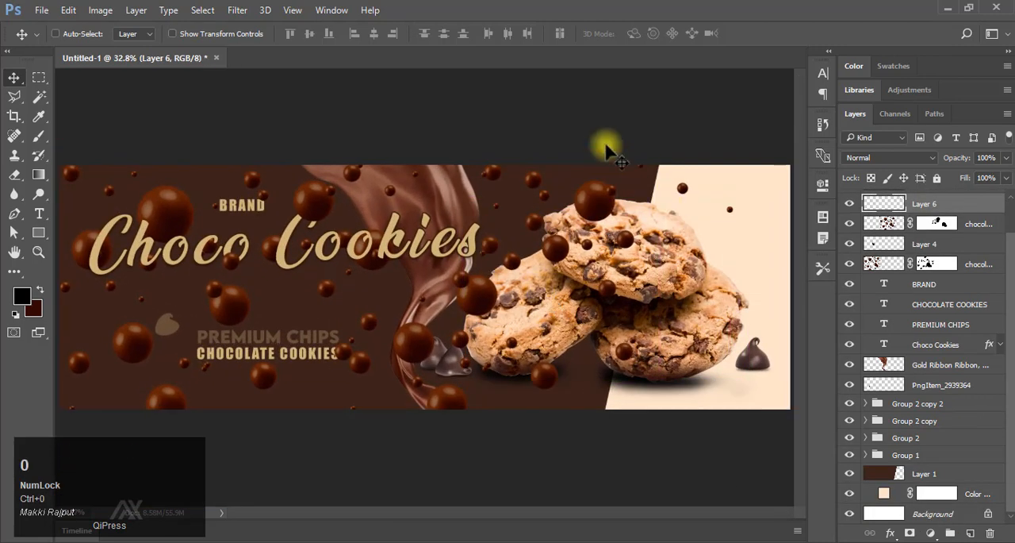
# Mask out the bubbles covering the two chocolate drops beside the ribbon on the copied bubble layer's mask.
pyautogui.moveTo(442, 383); pyautogui.dragTo(468, 387)
pyautogui.moveTo(483, 393); pyautogui.dragTo(485, 335)
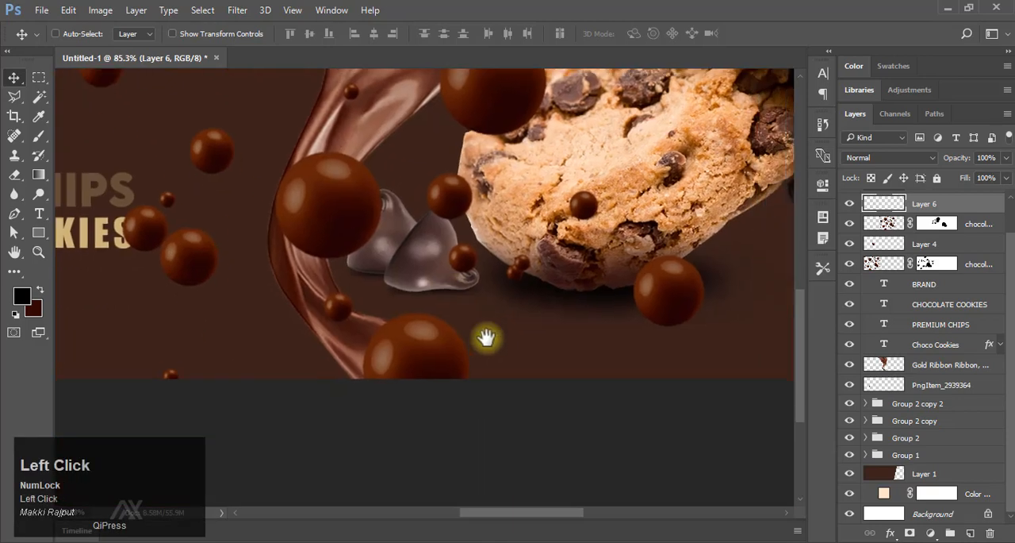
pyautogui.moveTo(437, 294); pyautogui.dragTo(444, 295)
pyautogui.moveTo(445, 295); pyautogui.dragTo(489, 333)
pyautogui.click(941, 226)
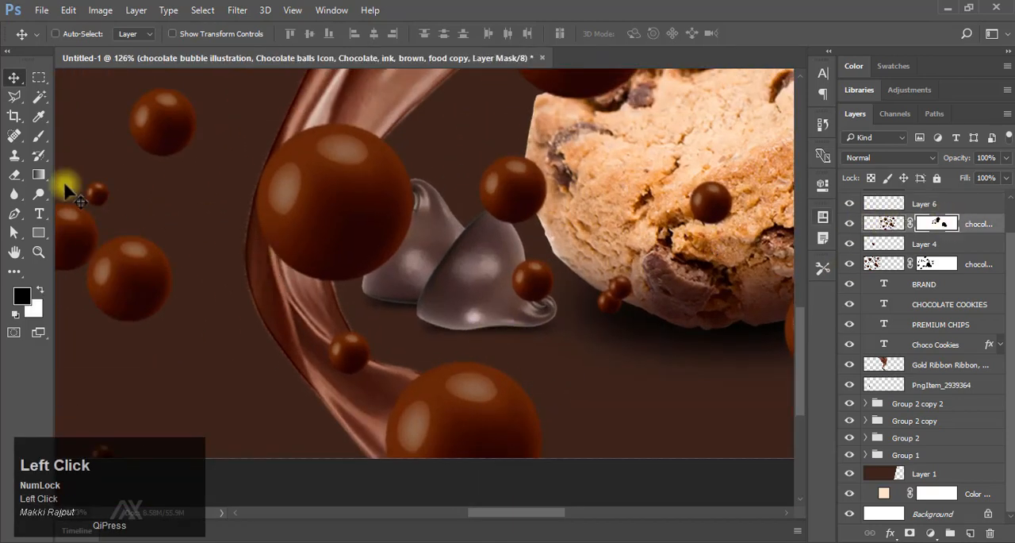
pyautogui.click(39, 134)
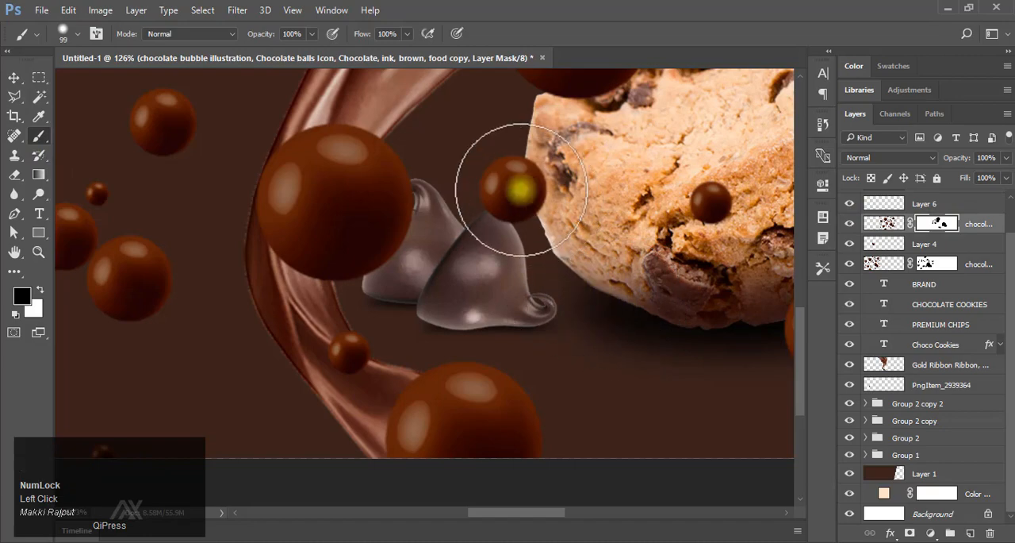
pyautogui.moveTo(522, 189)
pyautogui.mouseDown()
pyautogui.moveTo(468, 235)
pyautogui.moveTo(381, 161)
pyautogui.moveTo(390, 261)
pyautogui.moveTo(408, 282)
pyautogui.mouseUp()
pyautogui.moveTo(532, 266)
pyautogui.mouseDown()
pyautogui.moveTo(453, 256)
pyautogui.moveTo(420, 345)
pyautogui.moveTo(476, 324)
pyautogui.moveTo(481, 358)
pyautogui.moveTo(465, 308)
pyautogui.mouseUp()
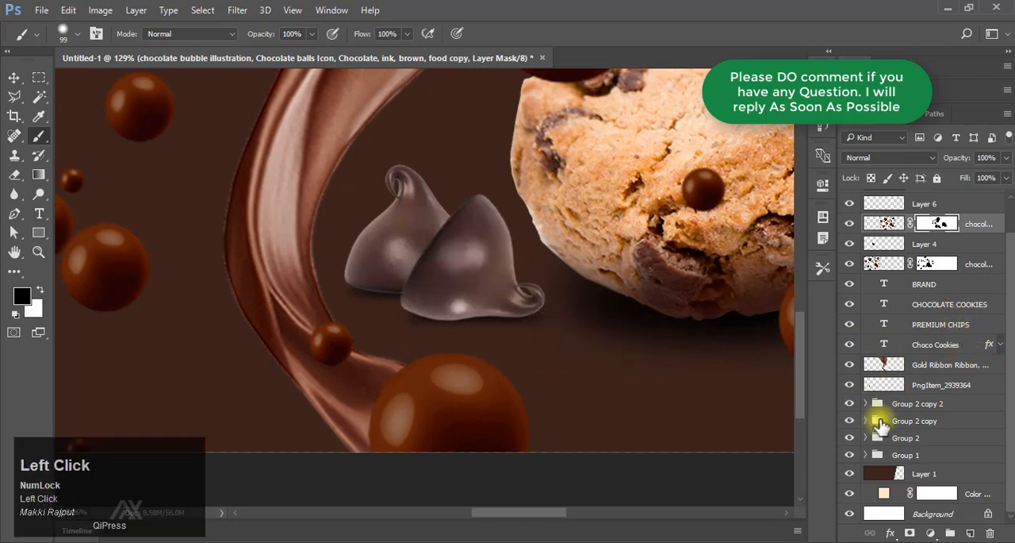
# Load the rear chocolate drop in Group 2 as a selection and add a new layer above it.
pyautogui.click(882, 423)
pyautogui.click(850, 438)
pyautogui.click(851, 438)
pyautogui.click(879, 437)
pyautogui.scroll(-1, 882, 437)
pyautogui.click(865, 438)
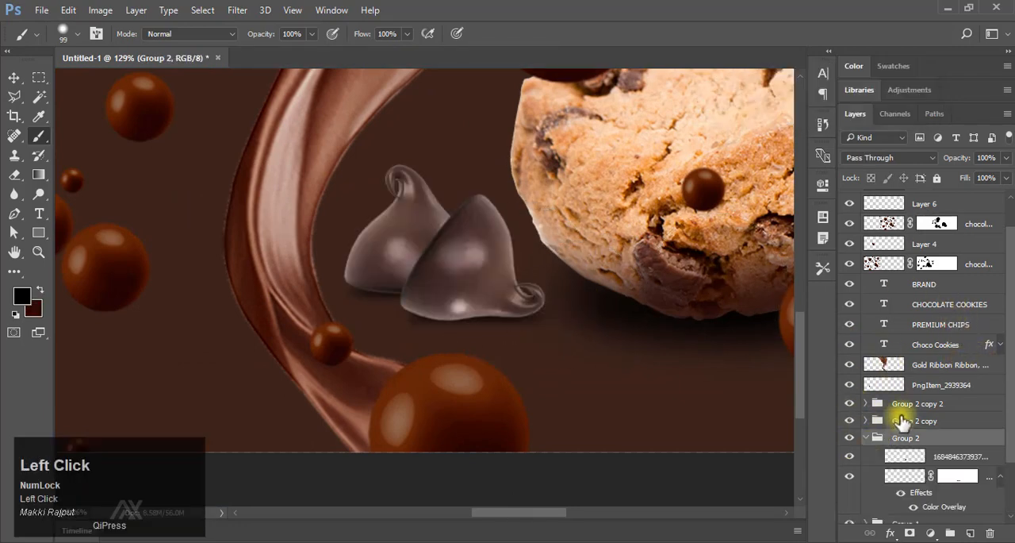
pyautogui.scroll(-1, 902, 421)
pyautogui.click(905, 388)
pyautogui.click(850, 387)
pyautogui.click(850, 387)
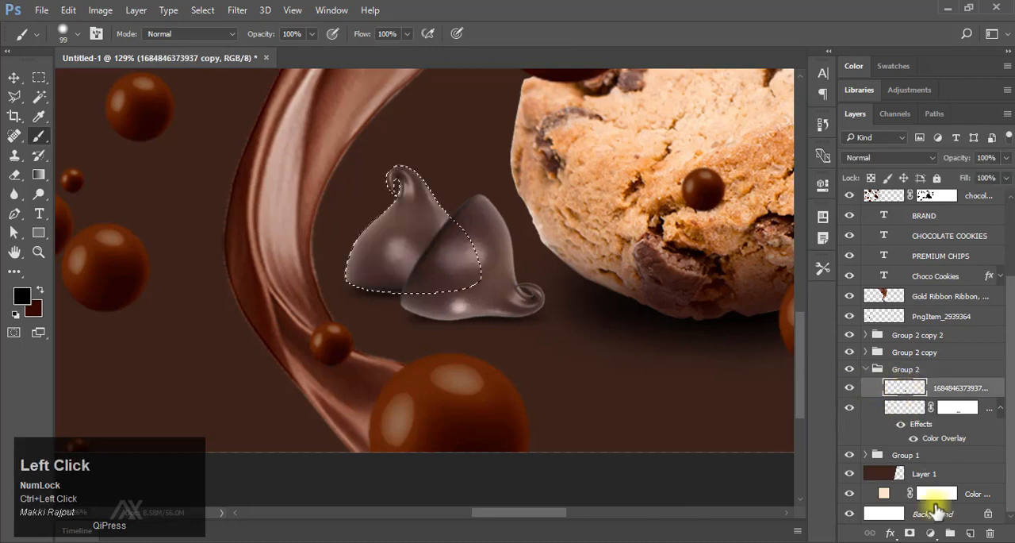
pyautogui.click(970, 532)
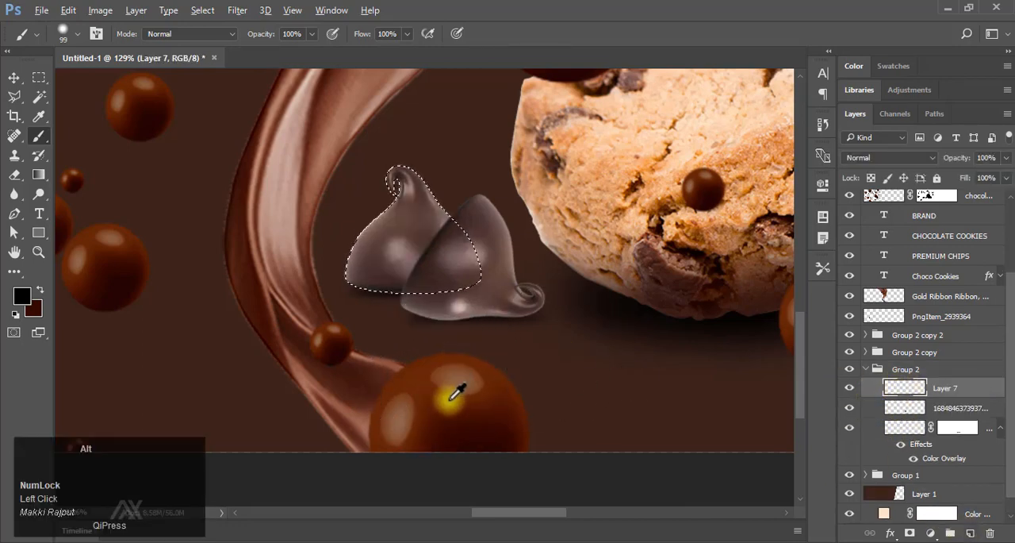
# Paint the selected rear drop with brown sampled from the large bubble, deselect, and set the layer's blend mode to Color.
pyautogui.moveTo(420, 208); pyautogui.dragTo(420, 195)
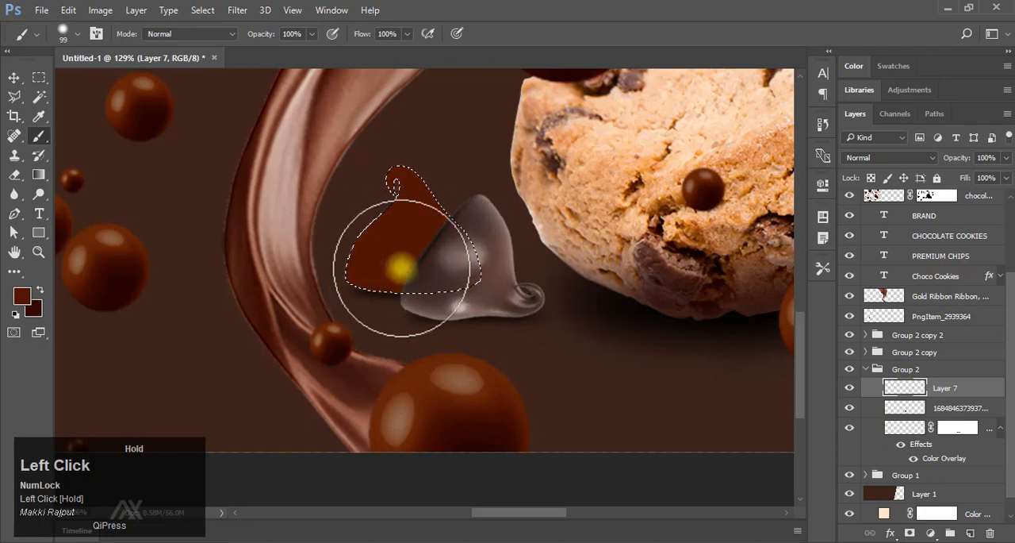
pyautogui.moveTo(402, 267)
pyautogui.mouseDown()
pyautogui.moveTo(444, 215)
pyautogui.moveTo(488, 210)
pyautogui.mouseUp()
pyautogui.hotkey('ctrl', 'd')
pyautogui.click(889, 157)
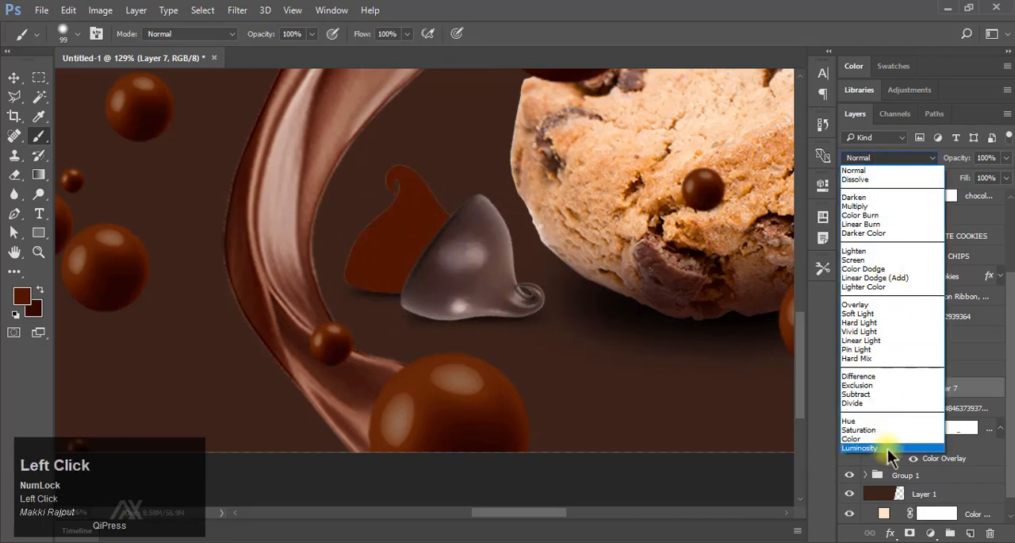
pyautogui.click(887, 448)
pyautogui.click(892, 158)
pyautogui.click(902, 433)
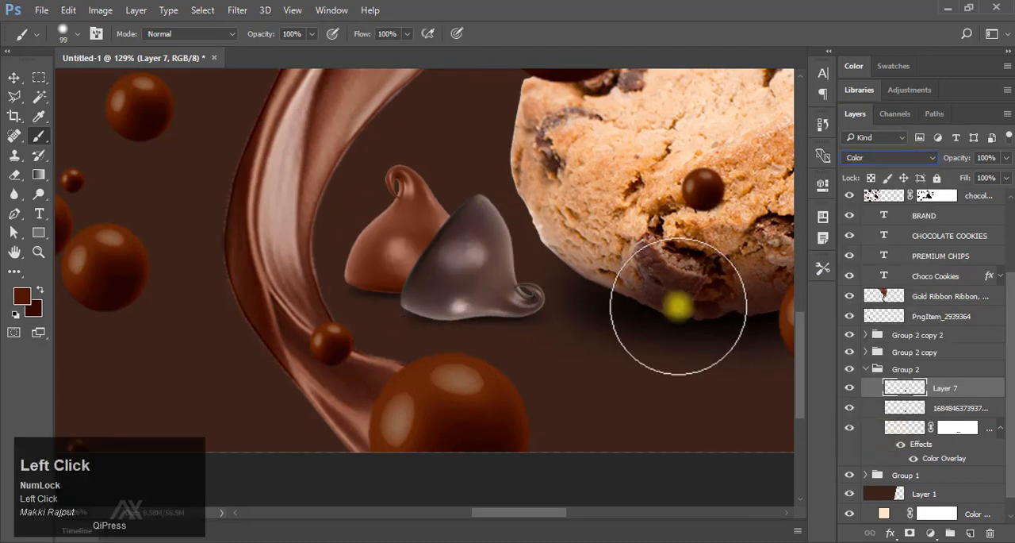
pyautogui.press('Return')
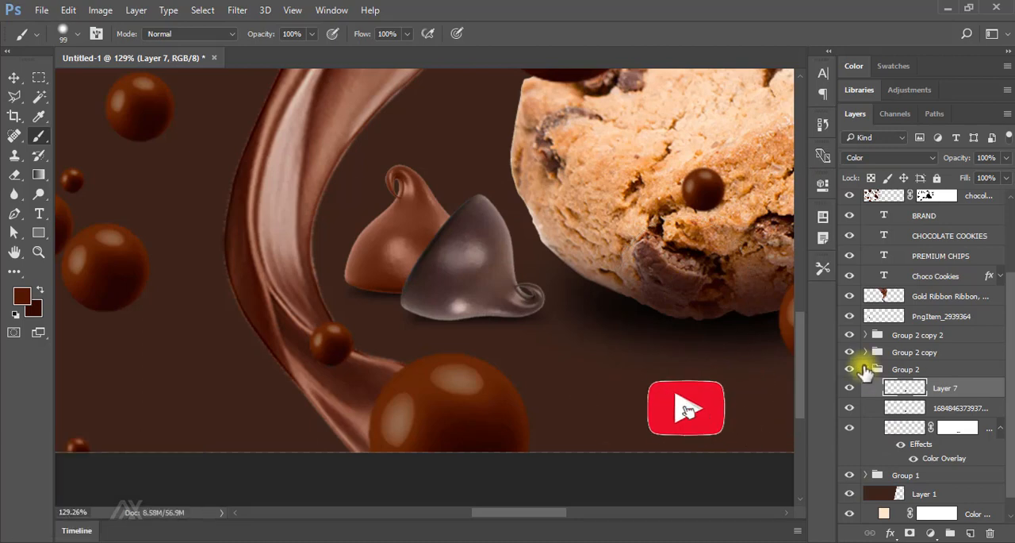
# Load the front chocolate drop in Group 2 copy as a selection and add a new layer above it.
pyautogui.click(864, 369)
pyautogui.click(864, 420)
pyautogui.click(851, 420)
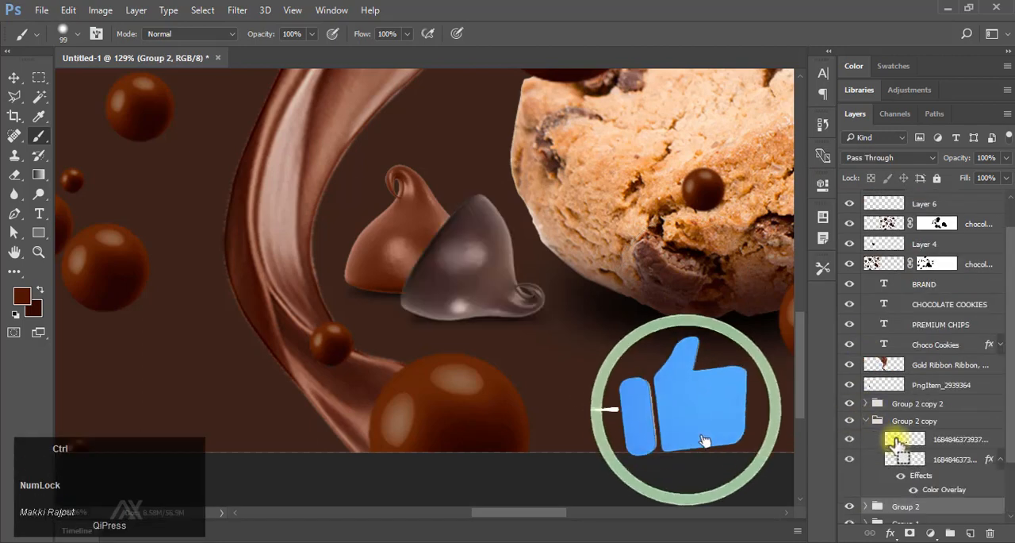
pyautogui.keyDown('ctrl'); pyautogui.click(903, 439); pyautogui.keyUp('ctrl')
pyautogui.click(948, 441)
pyautogui.click(970, 532)
# Paint the front drop with the same brown, deselect, and set the layer's blend mode to Color.
pyautogui.moveTo(533, 285); pyautogui.dragTo(517, 203)
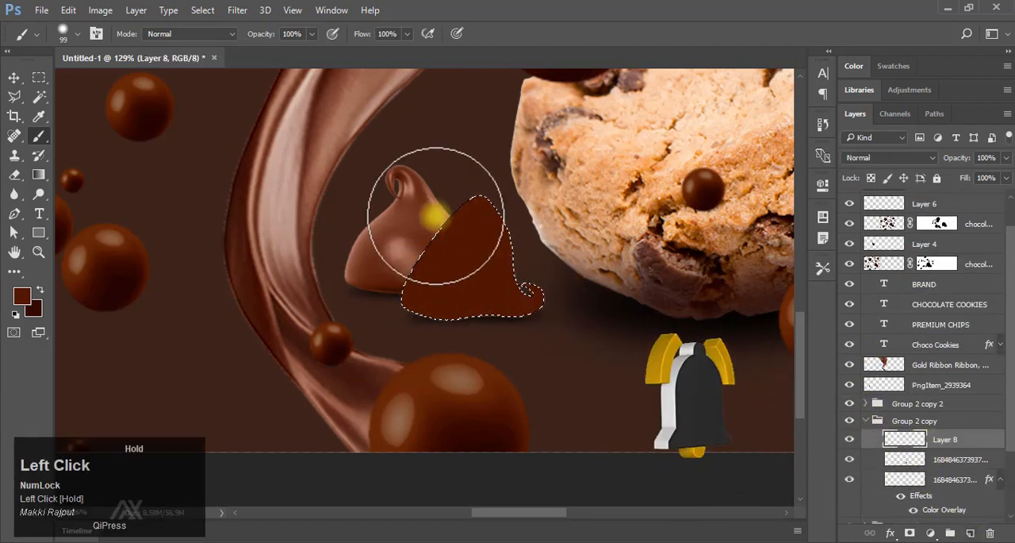
pyautogui.hotkey('ctrl', 'd')
pyautogui.click(890, 158)
pyautogui.click(886, 440)
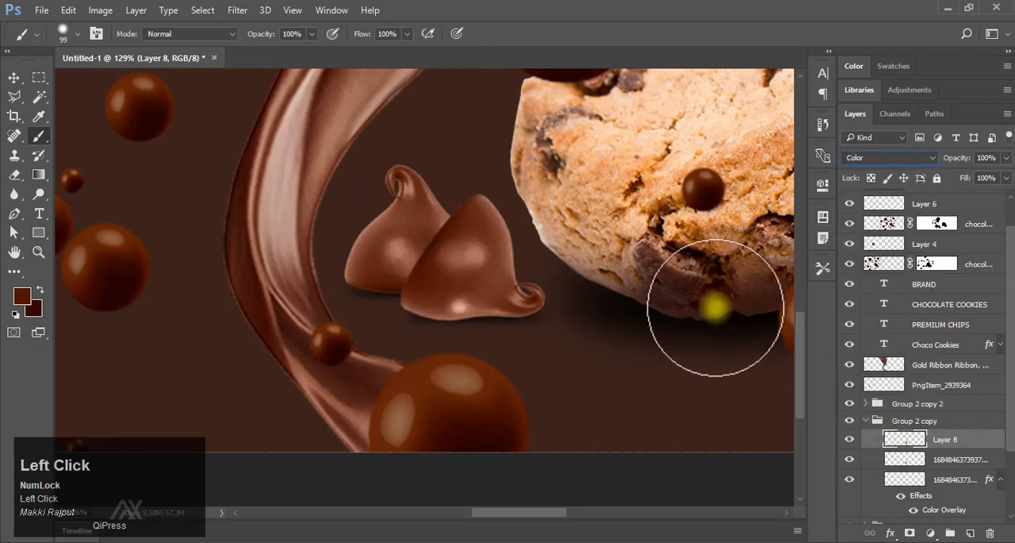
# Load the chocolate drop on the cream background in Group 2 copy 2 as a selection and add a new layer above it.
pyautogui.moveTo(676, 297); pyautogui.dragTo(317, 298)
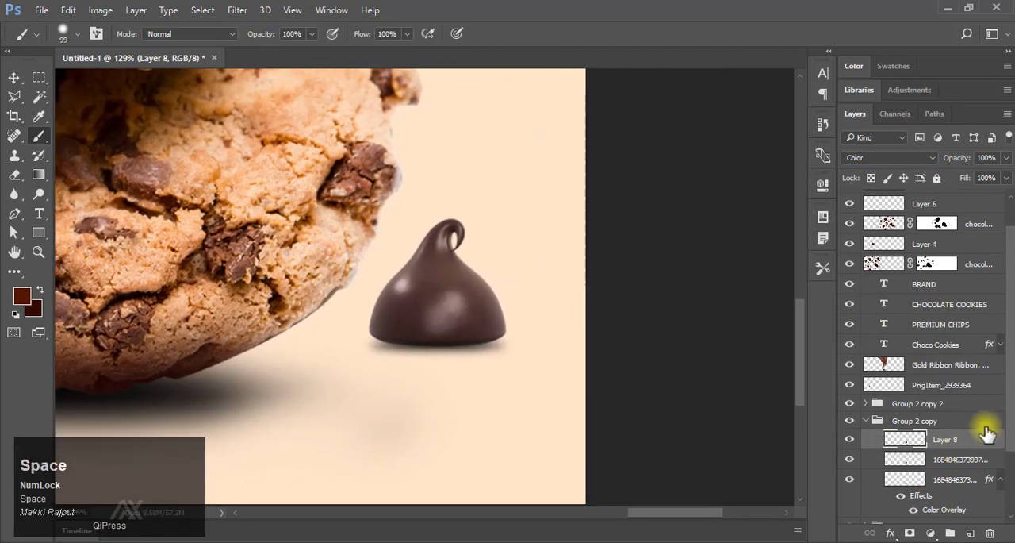
pyautogui.click(867, 421)
pyautogui.click(866, 403)
pyautogui.click(911, 422)
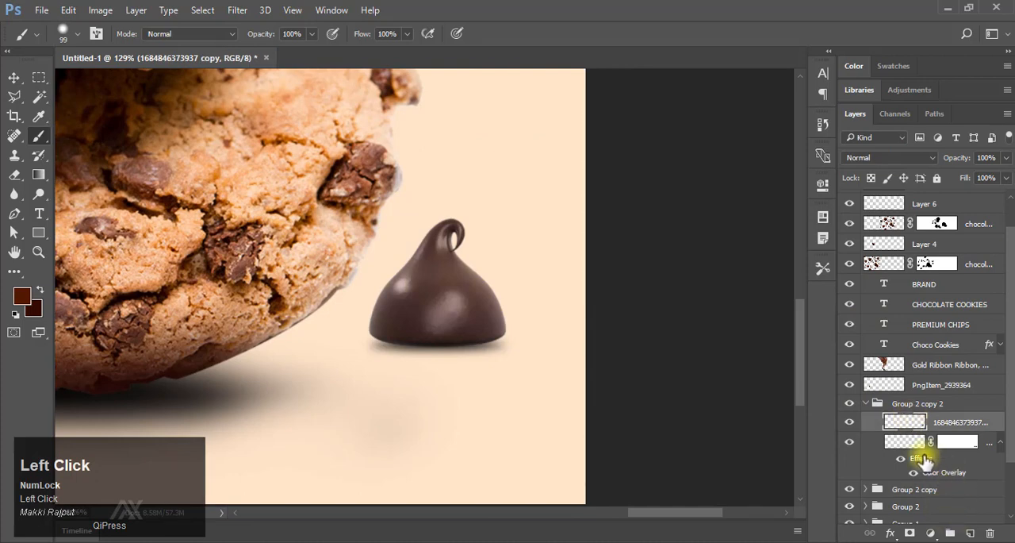
pyautogui.click(969, 533)
# Paint the cream-side drop with the same brown, set its layer's blend mode to Color, and collapse the group.
pyautogui.moveTo(452, 261)
pyautogui.mouseDown()
pyautogui.moveTo(408, 334)
pyautogui.moveTo(492, 295)
pyautogui.mouseUp()
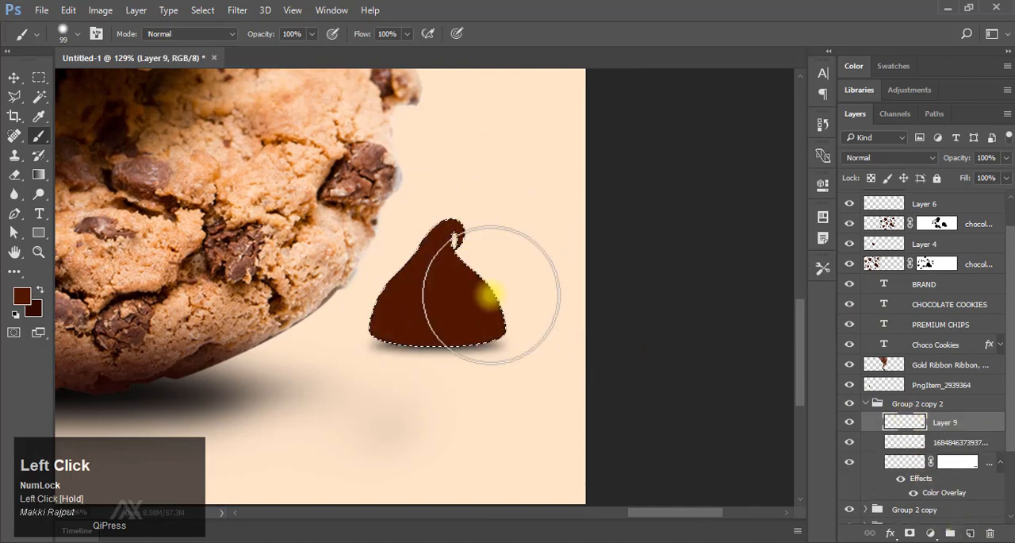
pyautogui.click(882, 157)
pyautogui.click(879, 438)
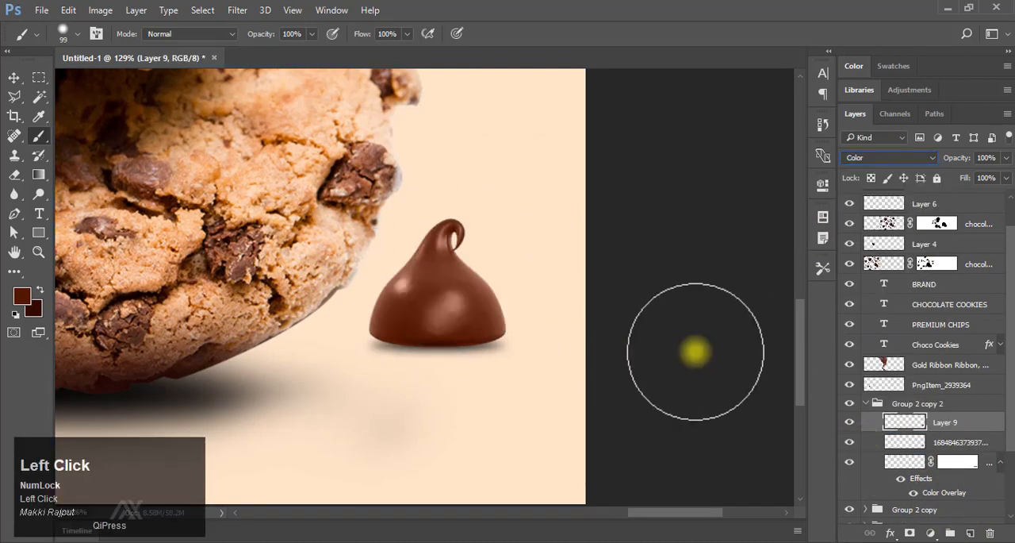
pyautogui.press('Return')
pyautogui.hotkey('ctrl', '0')
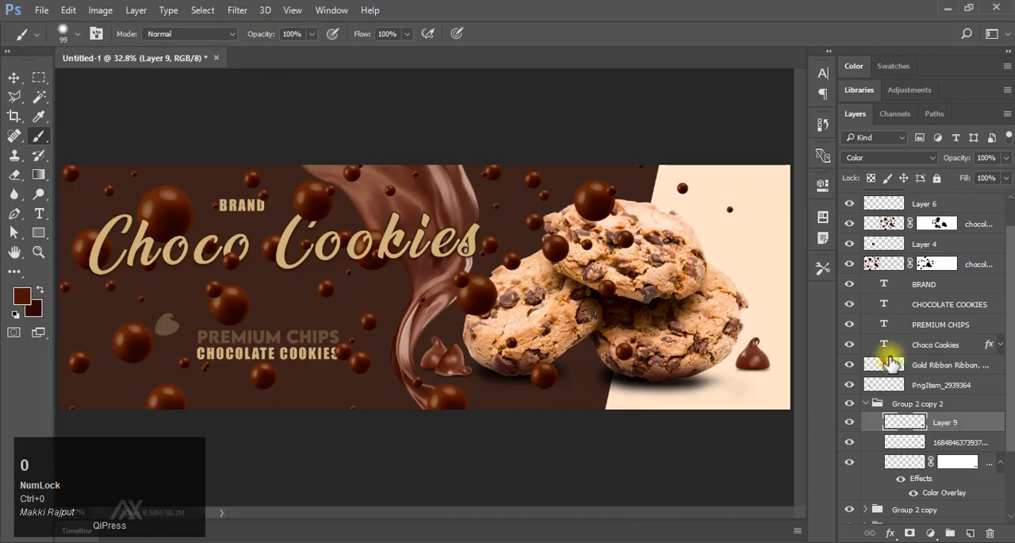
pyautogui.click(868, 404)
pyautogui.scroll(1, 894, 275)
pyautogui.scroll(-1, 891, 262)
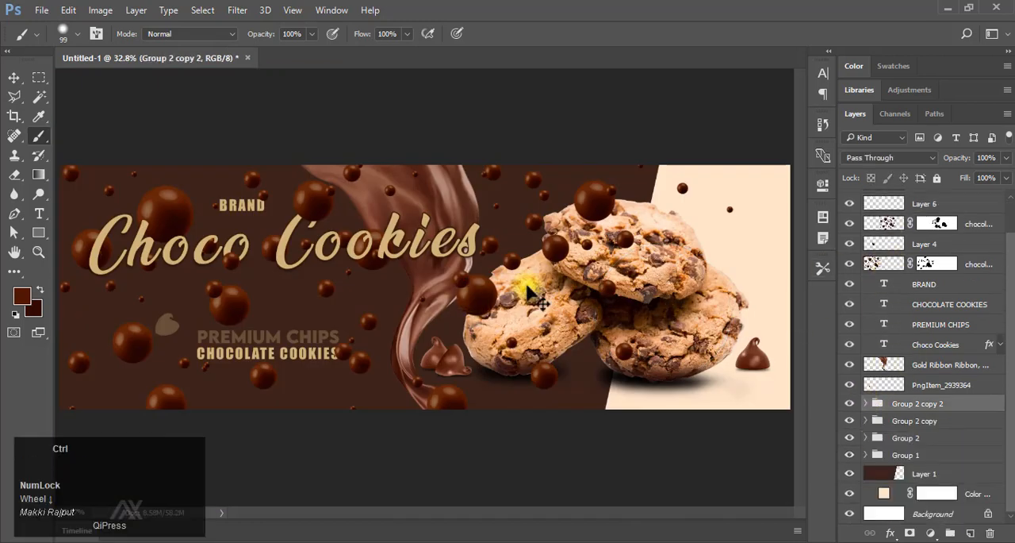
pyautogui.moveTo(528, 291); pyautogui.dragTo(490, 295)
pyautogui.click(13, 77)
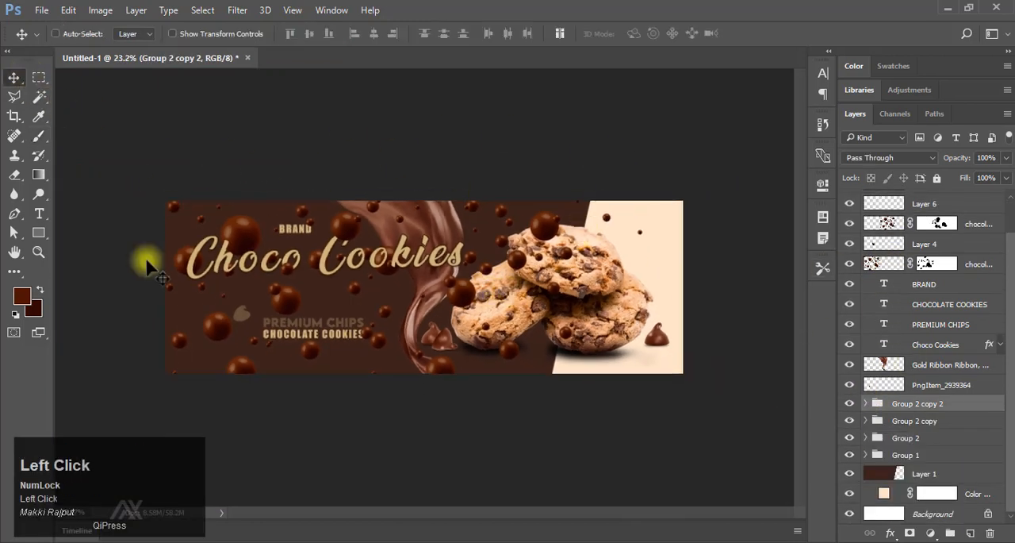